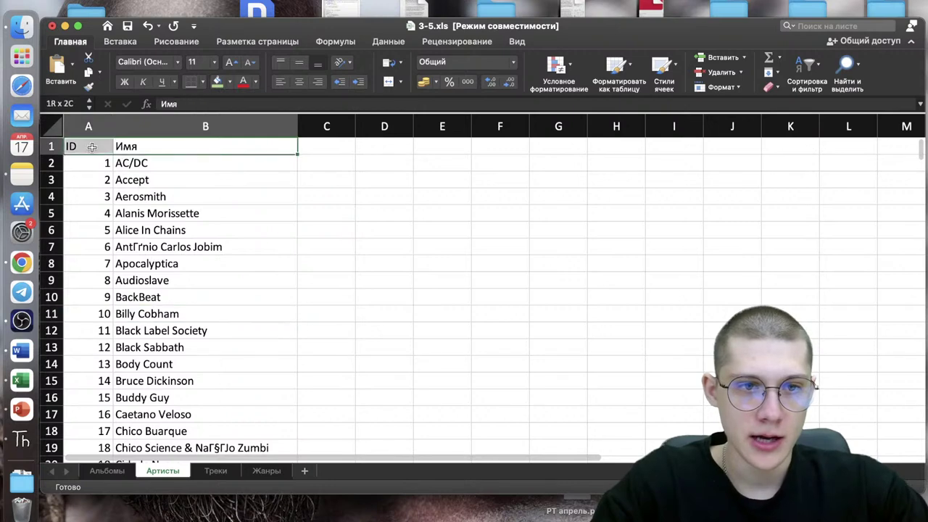
Add filters to the ID and Имя header cells of the Артисты sheet.
click(808, 64)
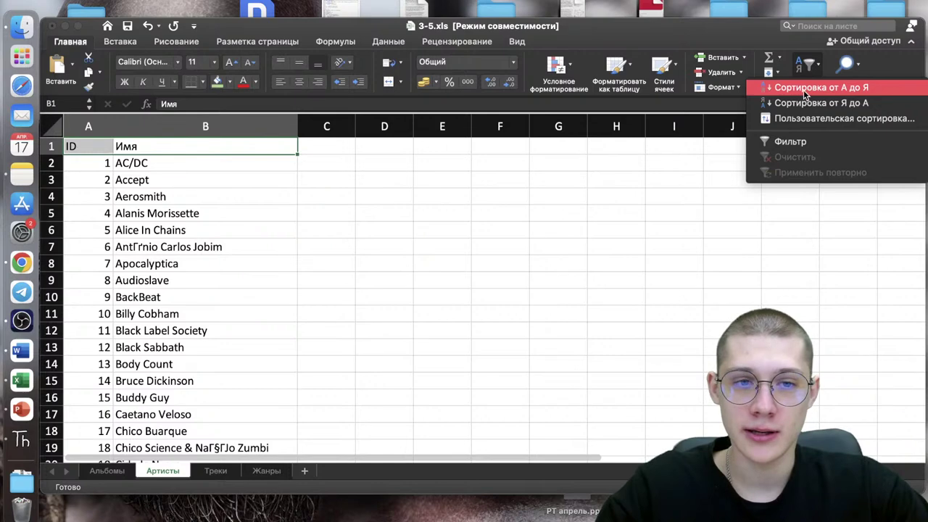
click(793, 142)
click(392, 176)
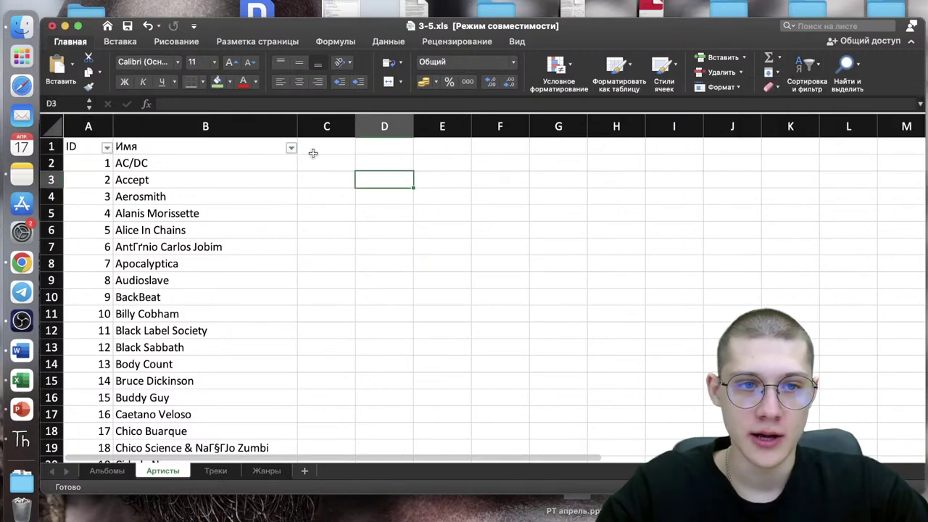
Filter the Имя column by searching for "the ro" to isolate The Rolling Stones, and select that artist's ID cell.
click(291, 148)
click(332, 301)
click(337, 278)
text(eру)
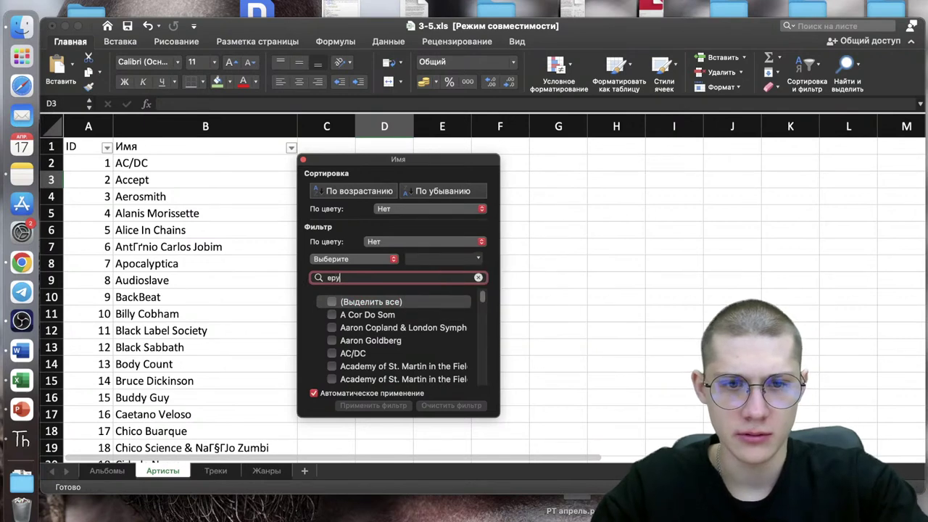
key(BackSpace)
key(BackSpace)
key(BackSpace)
text(the)
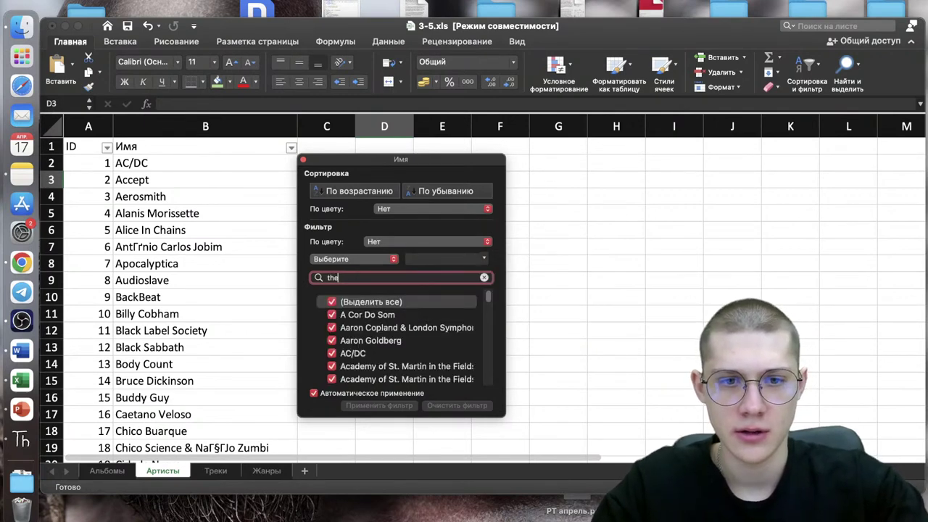
text( ro)
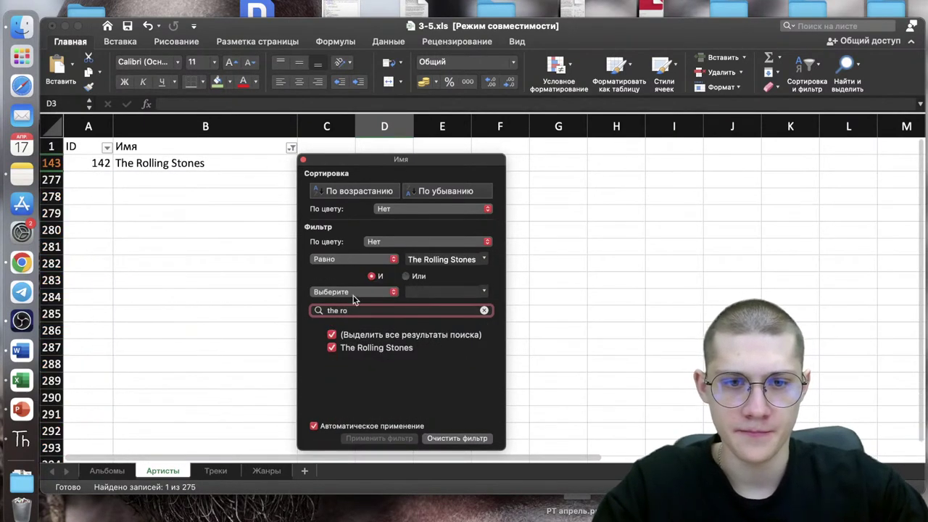
click(332, 336)
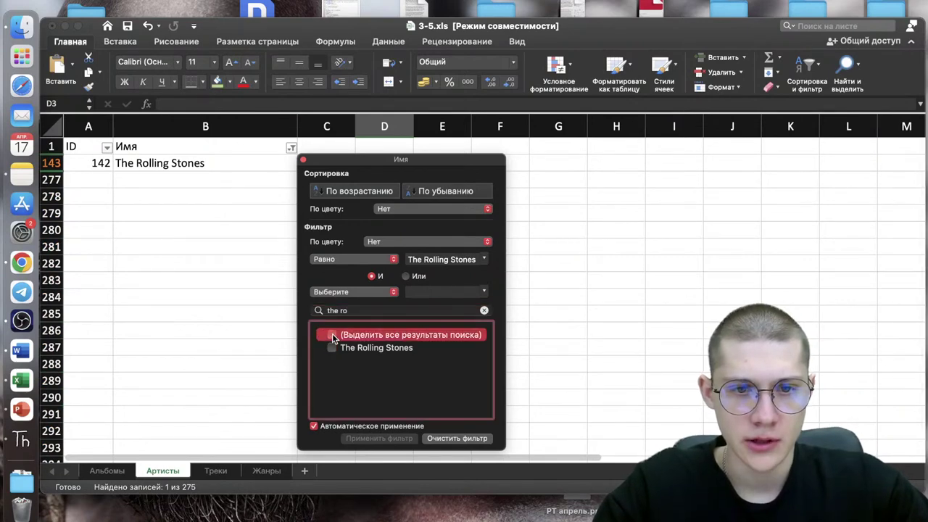
click(566, 353)
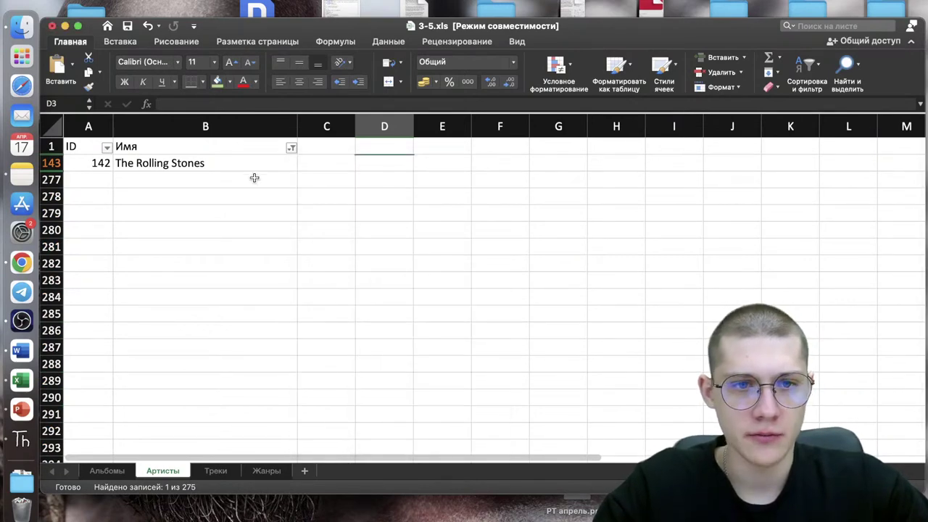
click(100, 163)
Add filters to the header row A1:C1 of the Альбомы sheet.
click(120, 471)
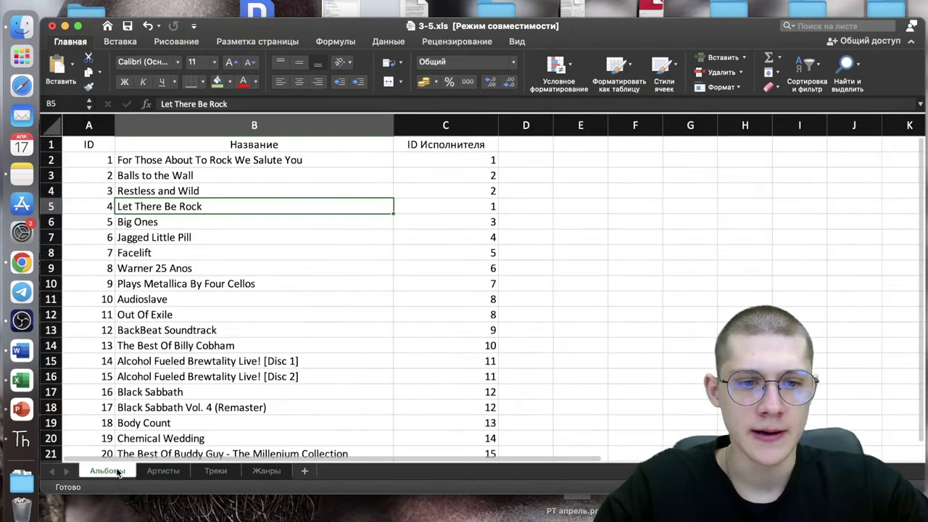
drag(435, 145, 89, 145)
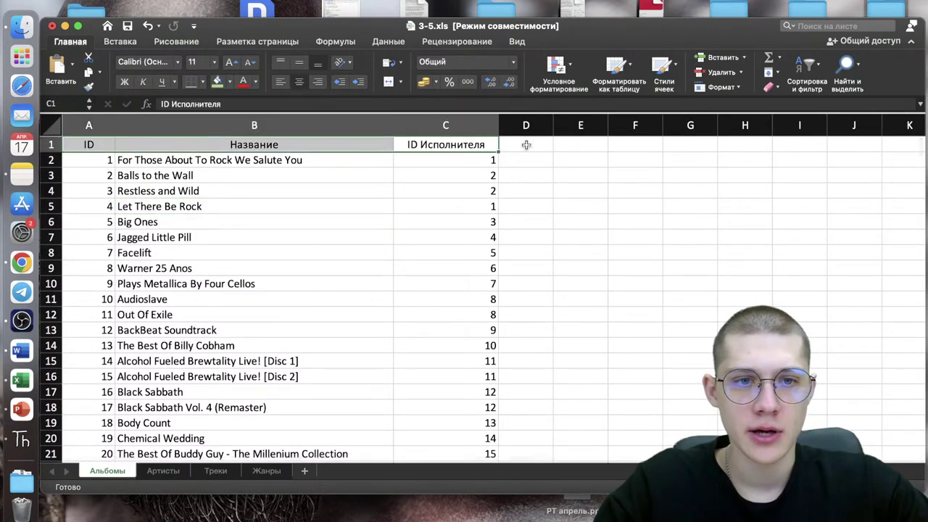
click(807, 73)
click(801, 136)
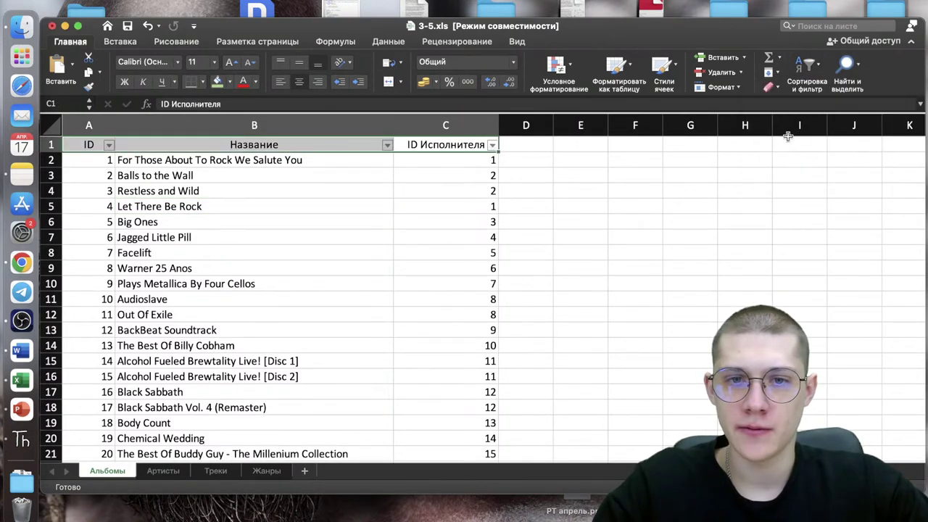
click(540, 188)
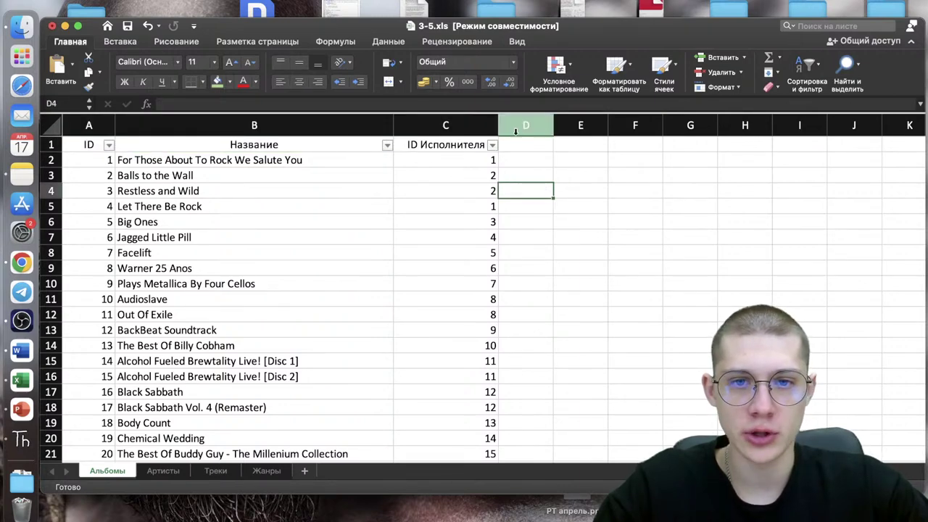
Filter the albums to ID Исполнителя 142 only and check the IDs of the matching albums.
click(492, 145)
click(536, 299)
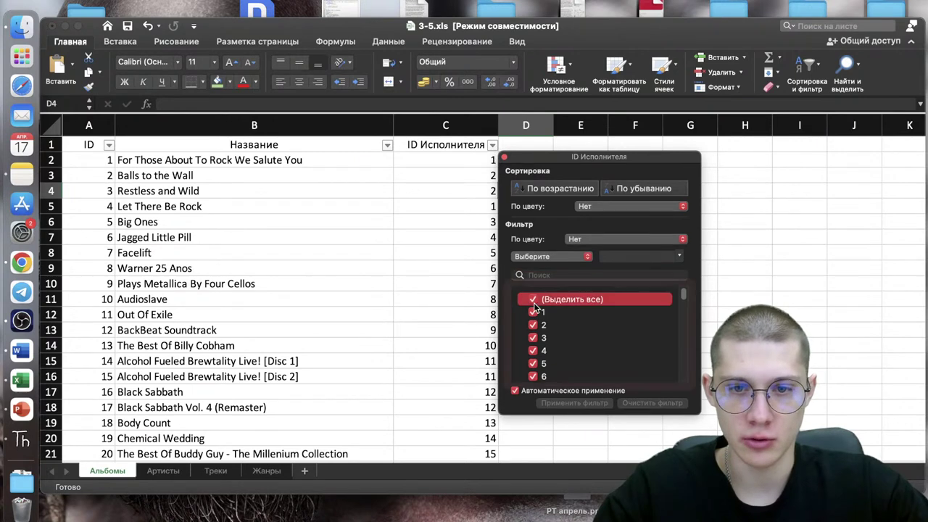
click(534, 301)
scroll(548, 350, down, 20)
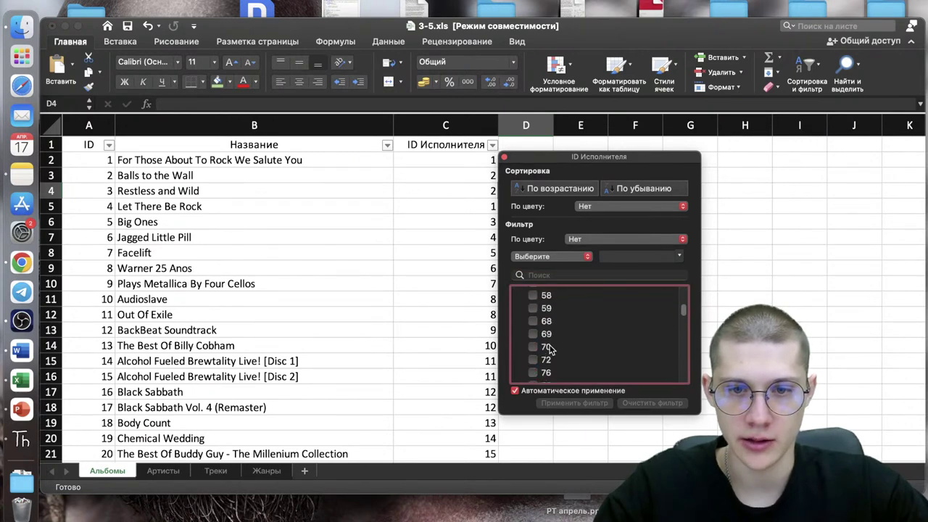
scroll(548, 350, down, 5)
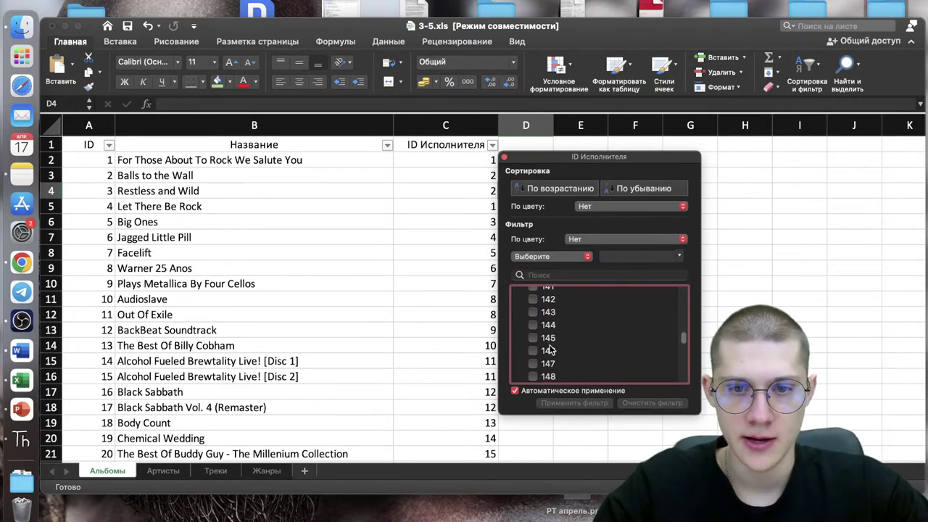
click(533, 305)
click(533, 303)
key(Escape)
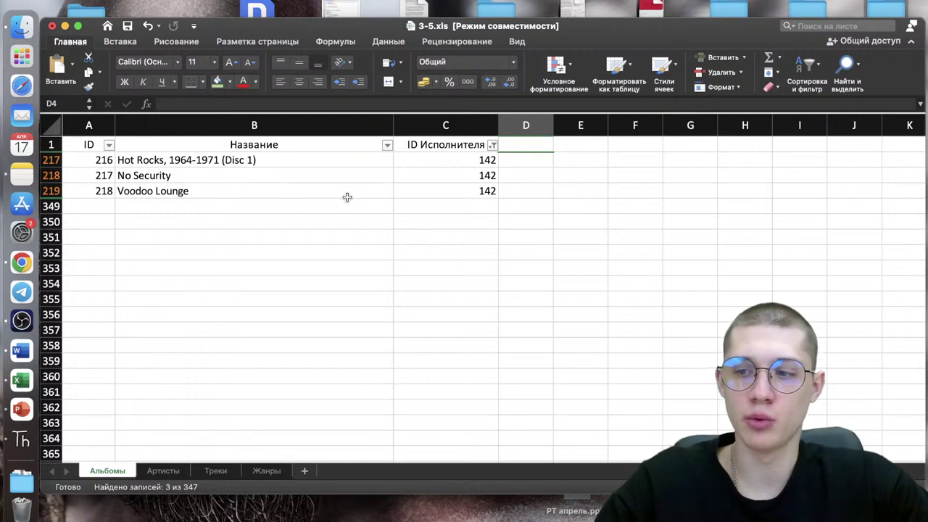
drag(97, 159, 99, 193)
click(312, 196)
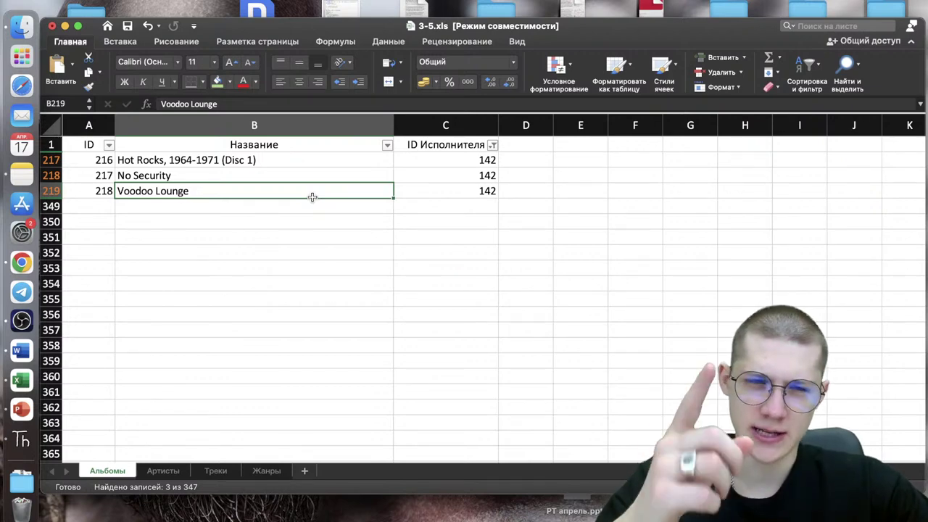
Add filters to the header row A1:G1 of the Треки sheet.
click(233, 471)
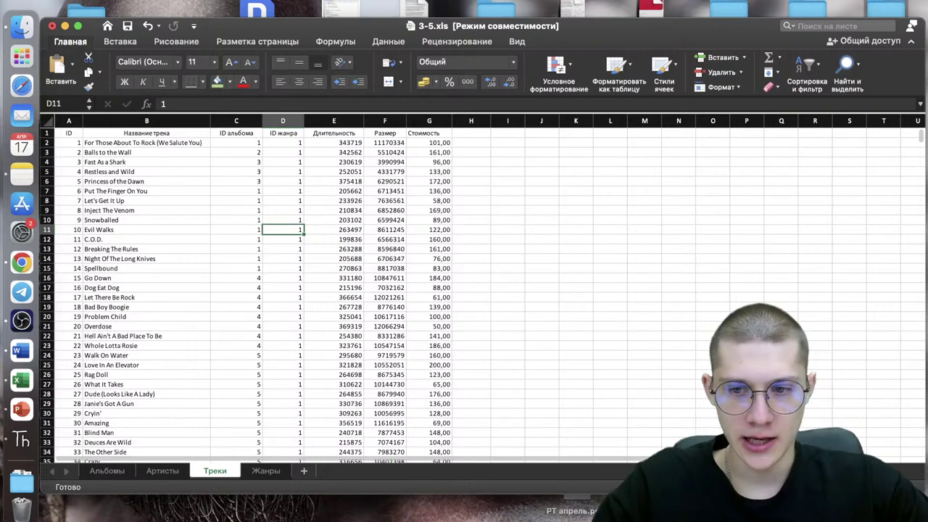
scroll(614, 143, up, 5)
click(613, 142)
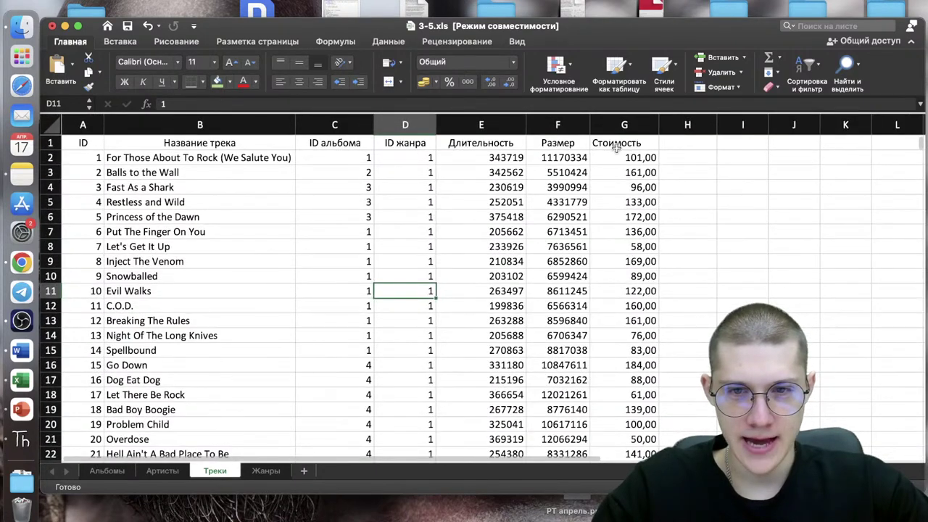
drag(614, 143, 81, 142)
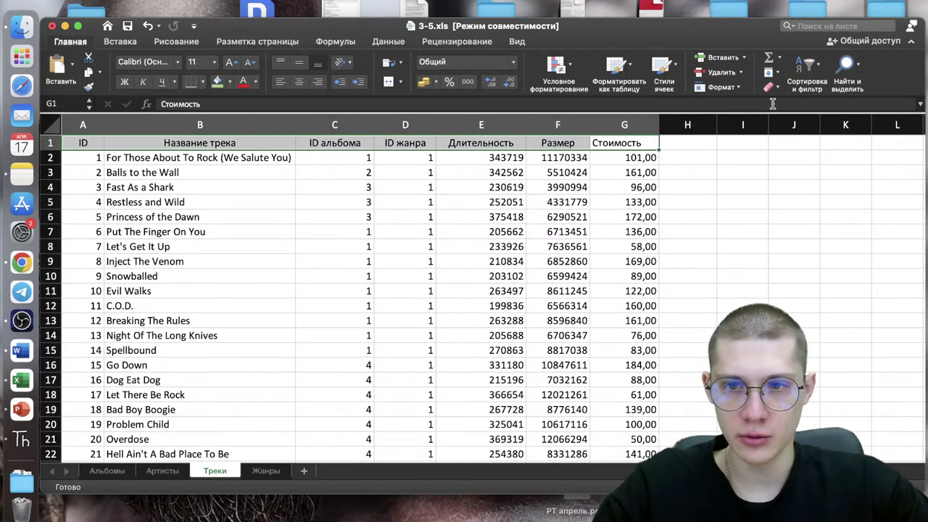
click(807, 71)
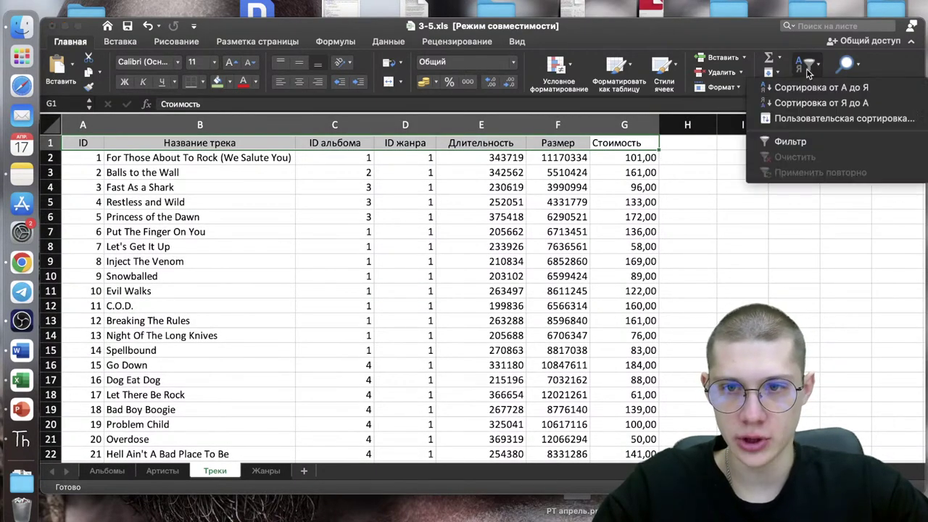
click(814, 136)
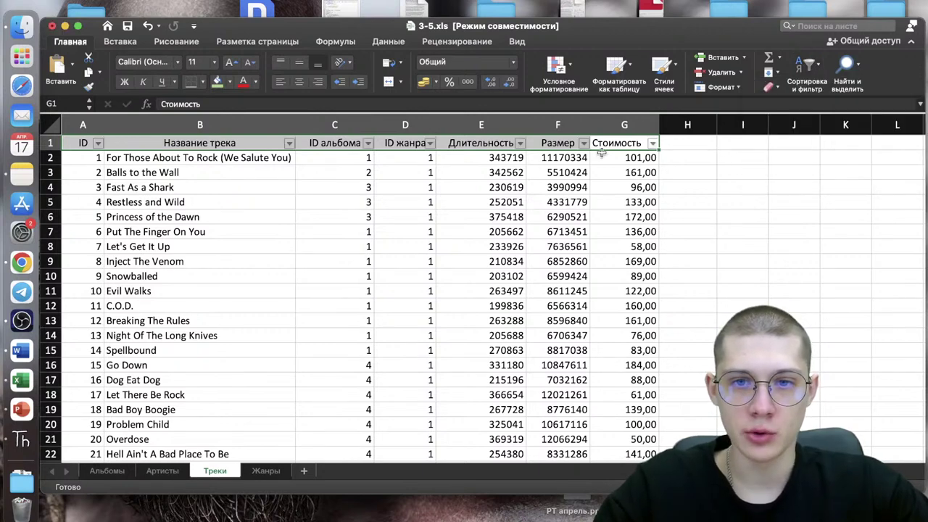
click(692, 202)
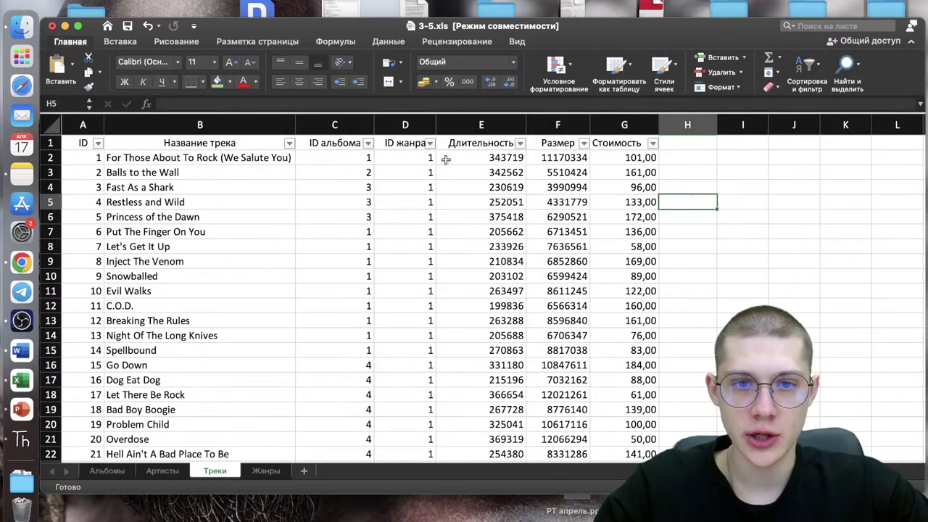
Filter the tracks by ID альбома so that only albums 216, 217 and 218 are included.
click(368, 144)
click(412, 297)
scroll(422, 319, down, 15)
scroll(421, 319, down, 20)
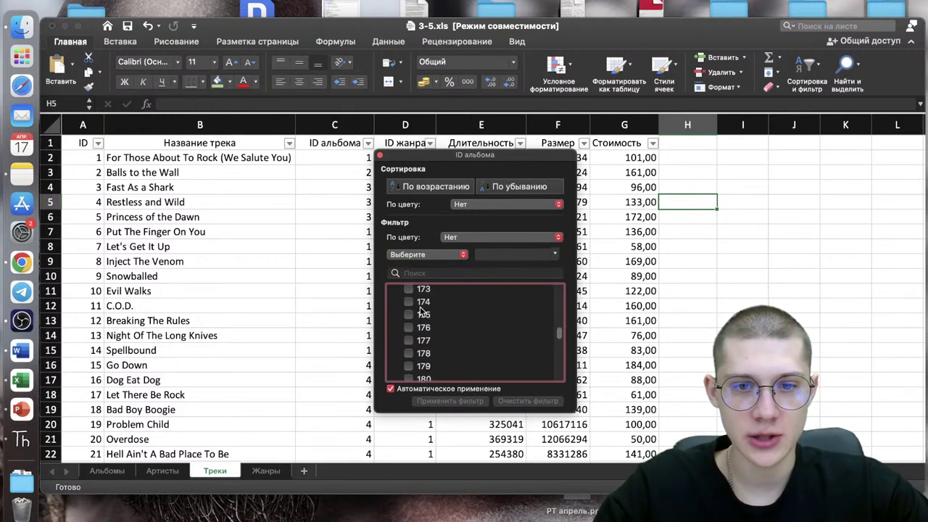
scroll(423, 311, down, 6)
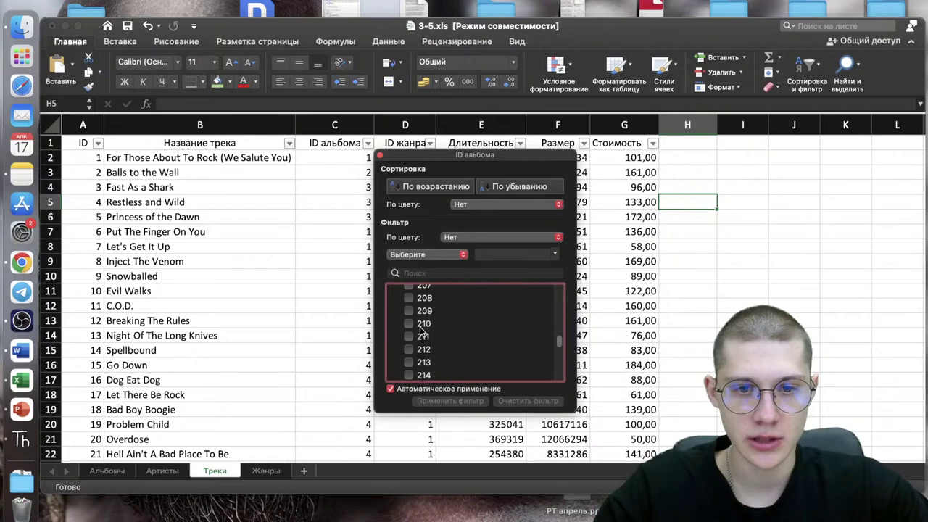
scroll(421, 332, down, 1)
click(420, 314)
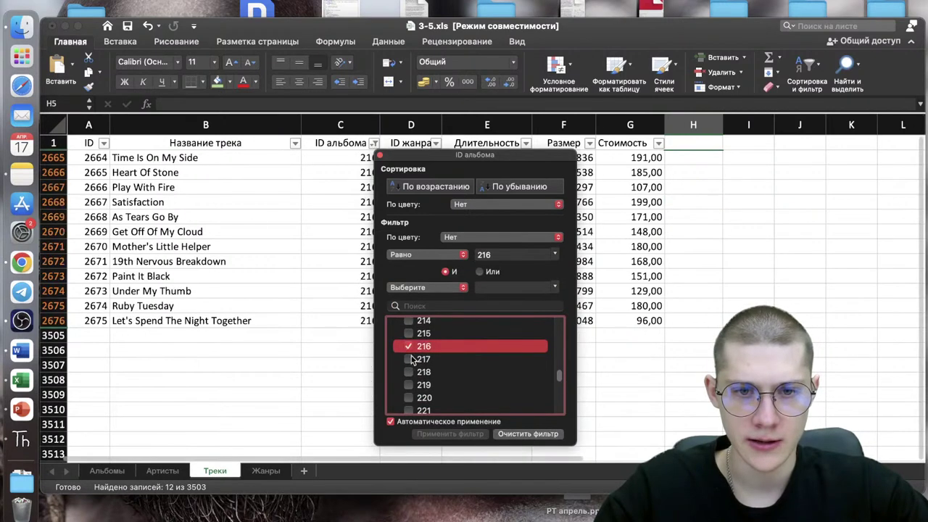
click(410, 360)
click(410, 385)
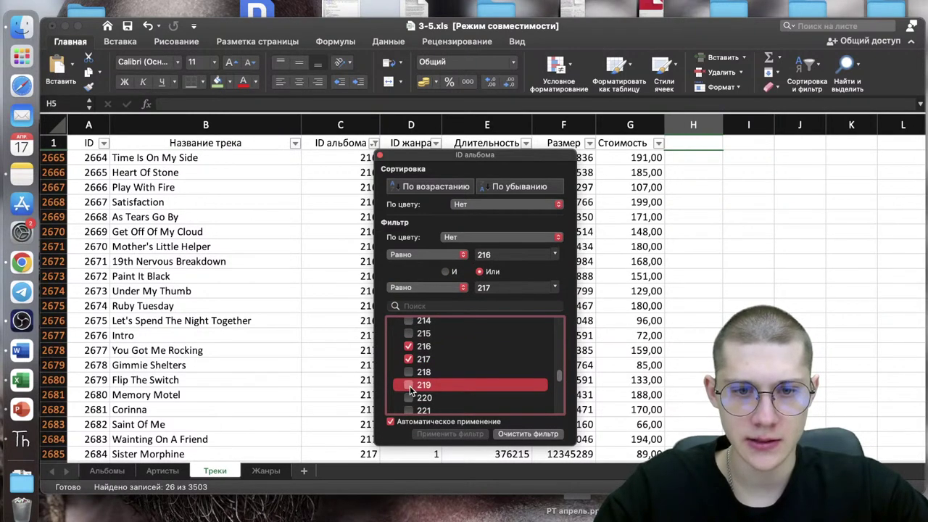
click(408, 353)
click(410, 372)
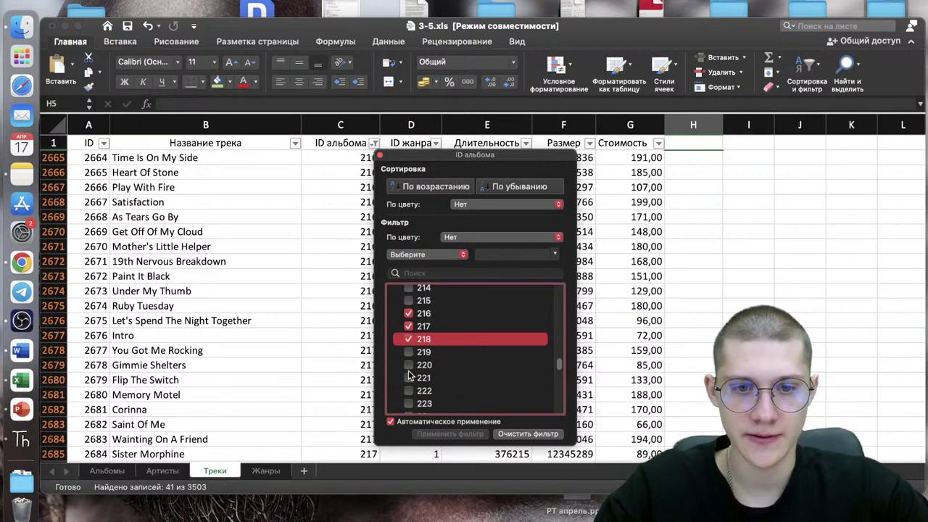
click(806, 294)
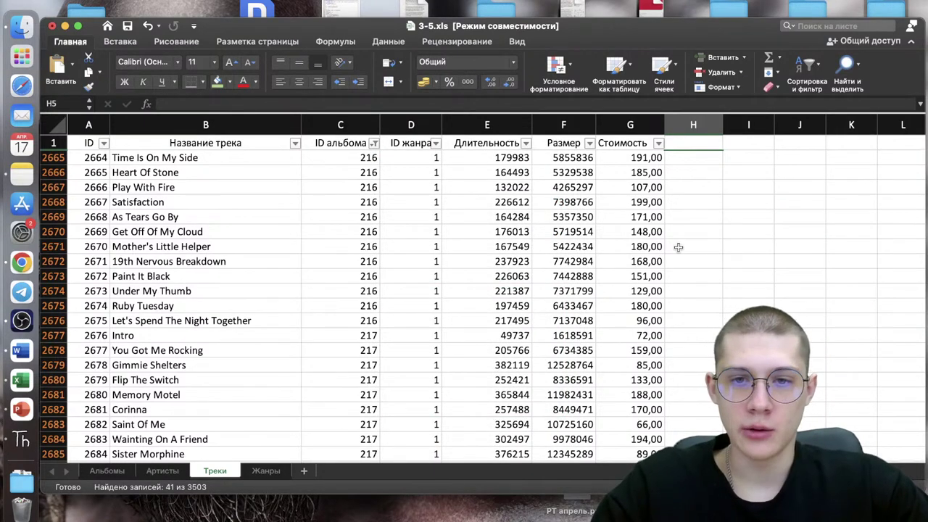
Copy the Размер values of all filtered tracks and paste them into a new sheet starting at cell A1.
click(564, 158)
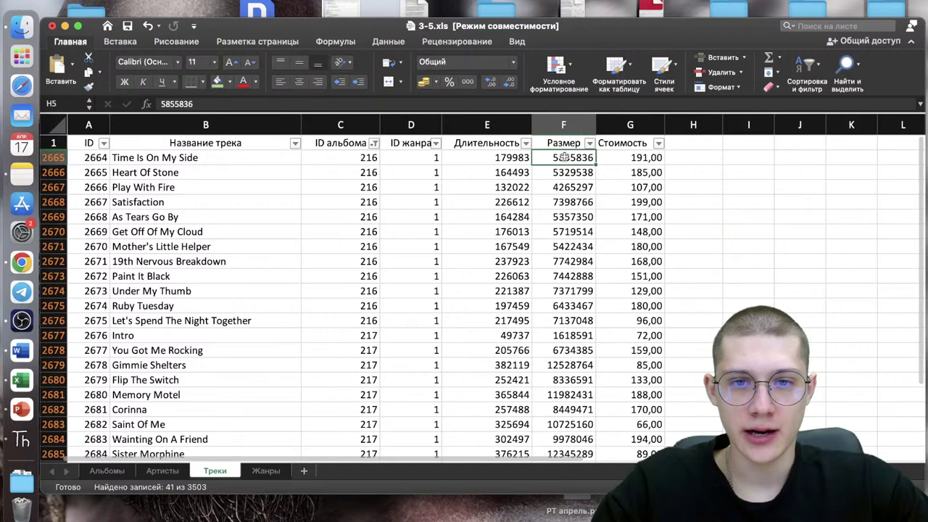
drag(564, 157, 563, 455)
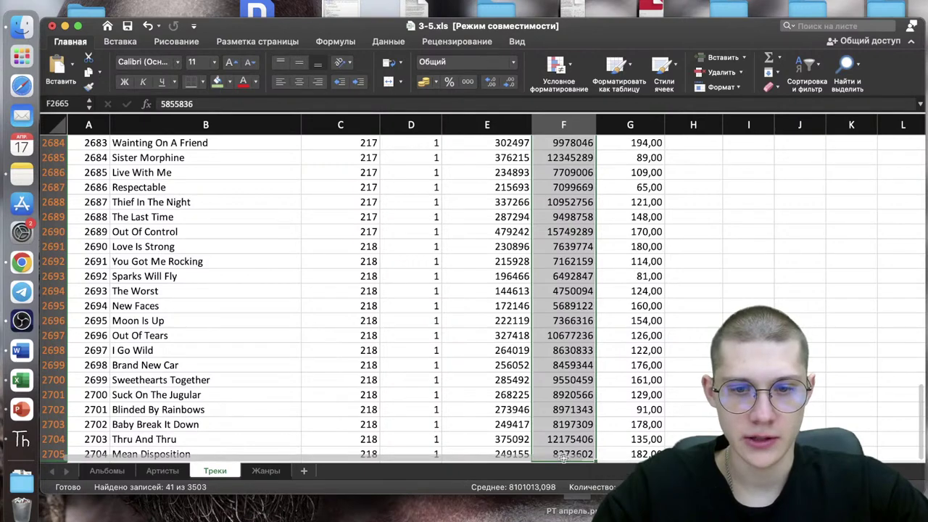
scroll(548, 397, down, 3)
scroll(548, 397, up, 5)
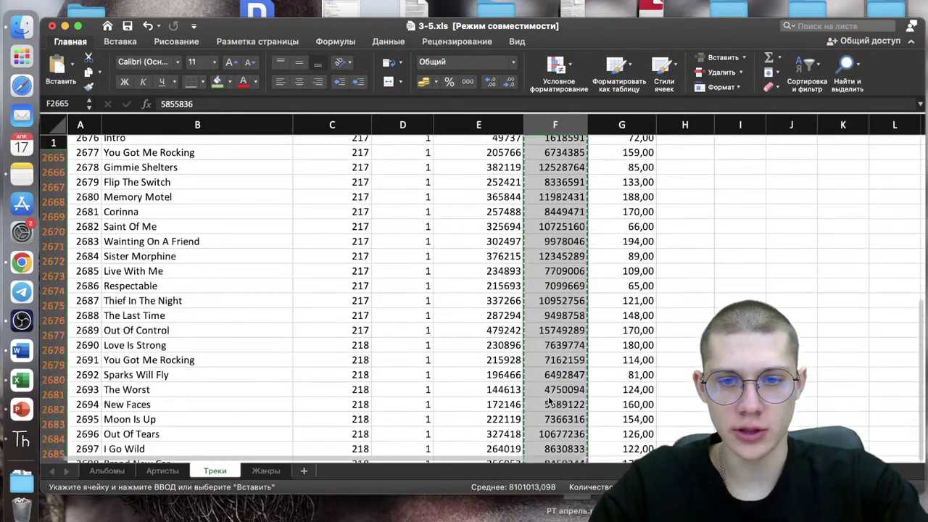
click(304, 471)
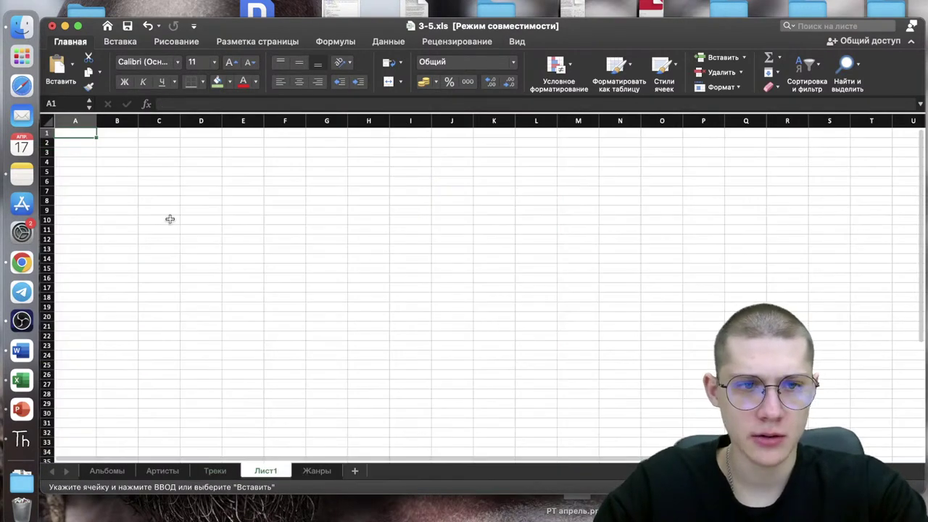
key(super+v)
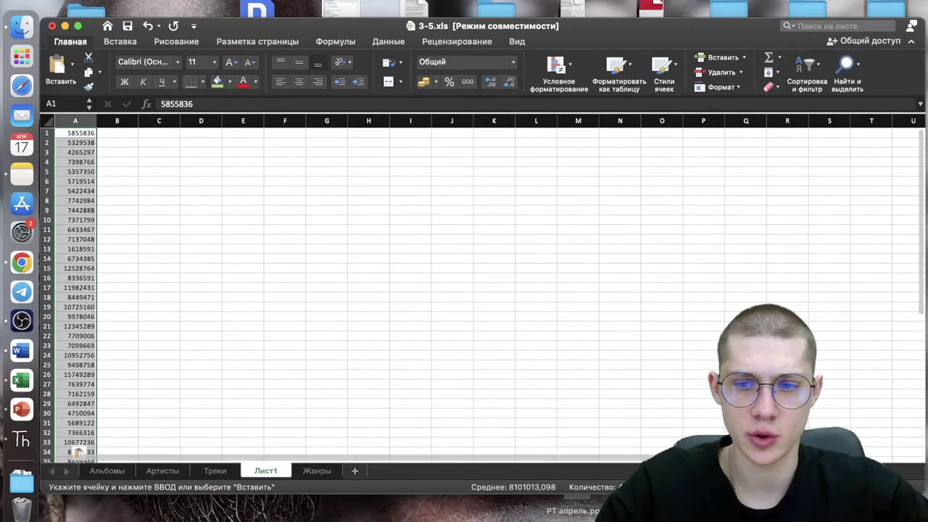
Begin a formula in cell B1 that sums all of column A: =СУММ(A:A).
scroll(544, 317, up, 3)
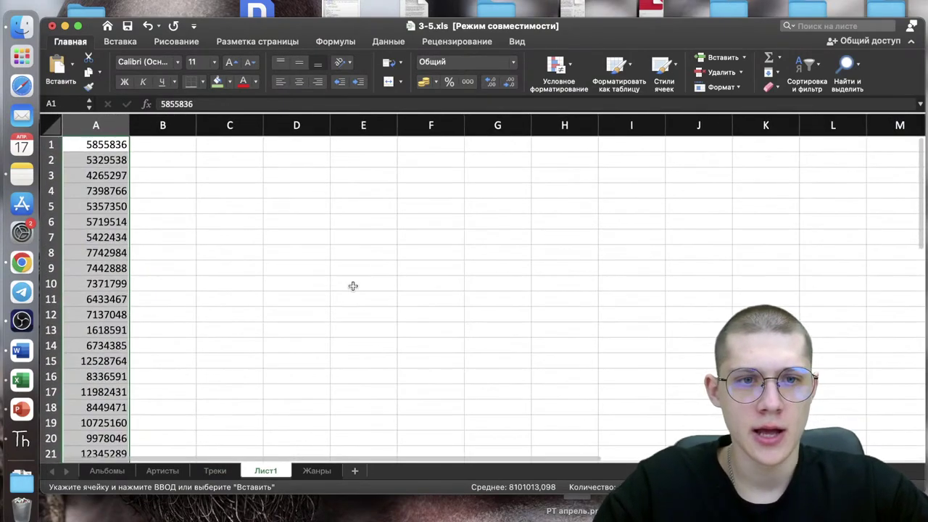
click(174, 145)
text(=)
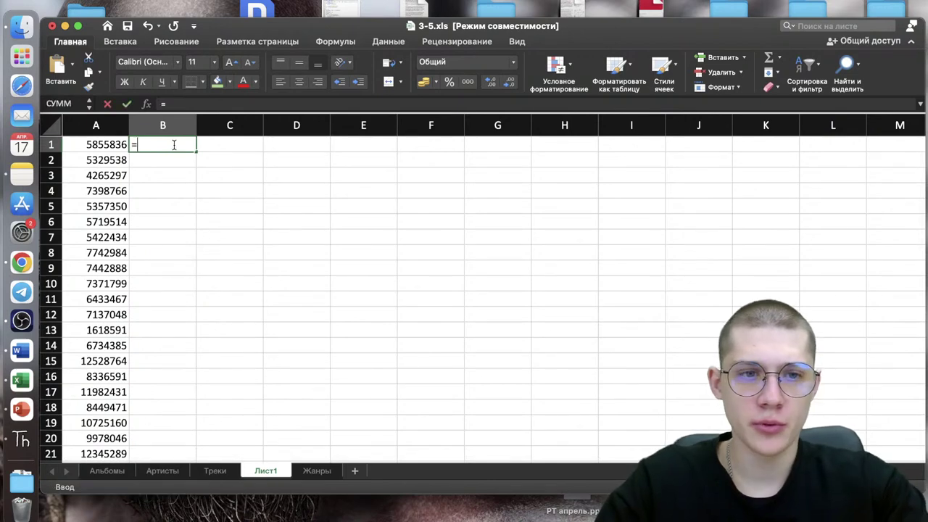
key(ctrl+space)
text(СУММ()
click(109, 127)
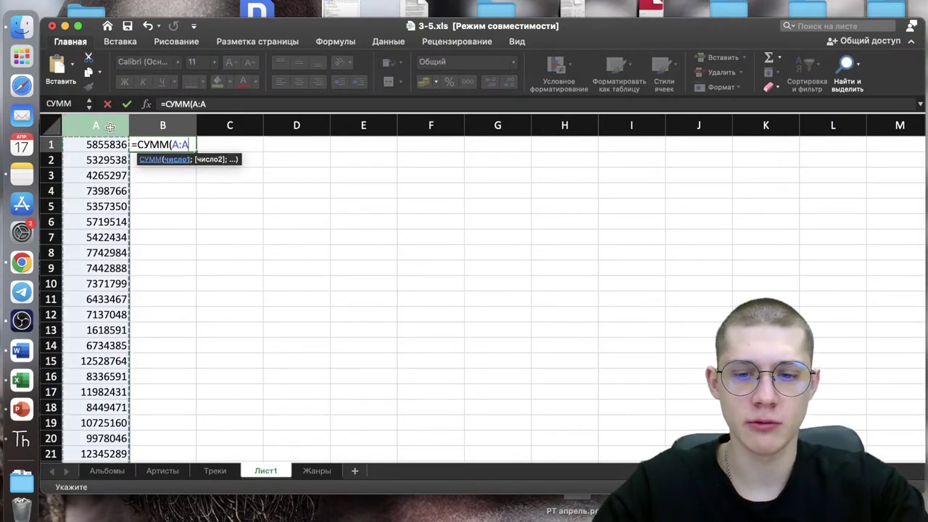
text())
Extend the B1 formula to =СУММ(A:A)/2^20 to convert the total from bytes to megabytes.
key(ctrl+Right)
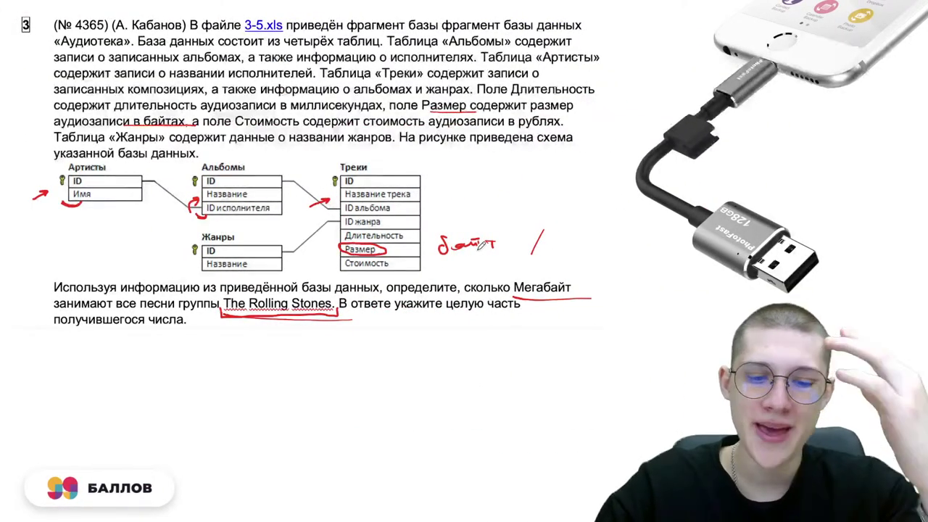
key(ctrl+Left)
click(242, 105)
text(/)
key(ctrl+space)
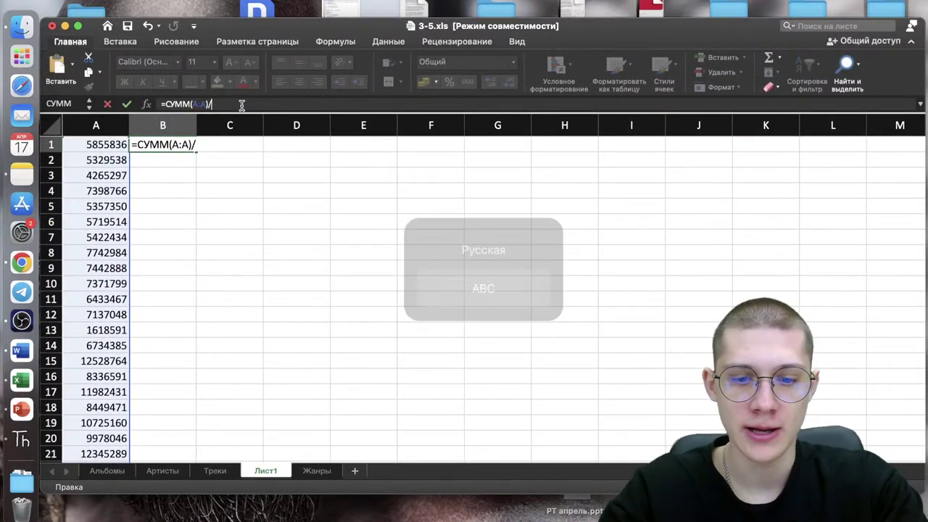
text(2^)
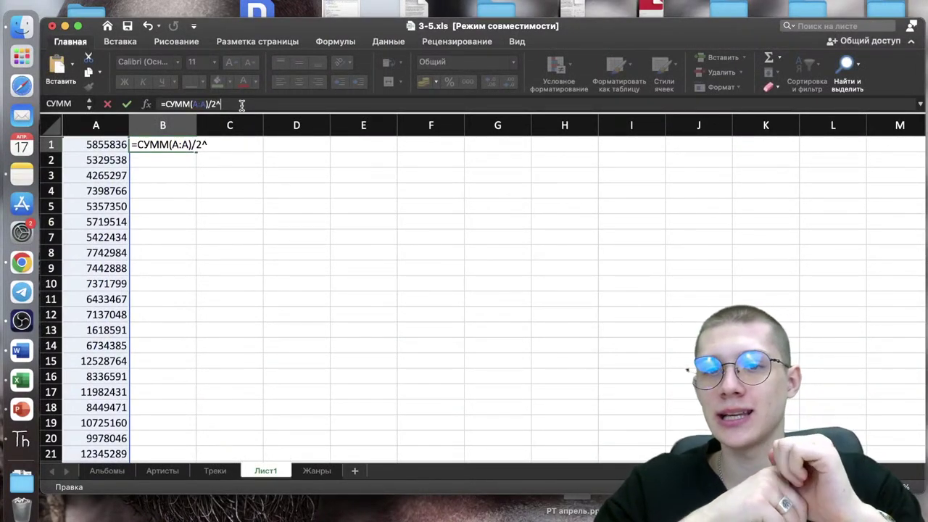
text(20)
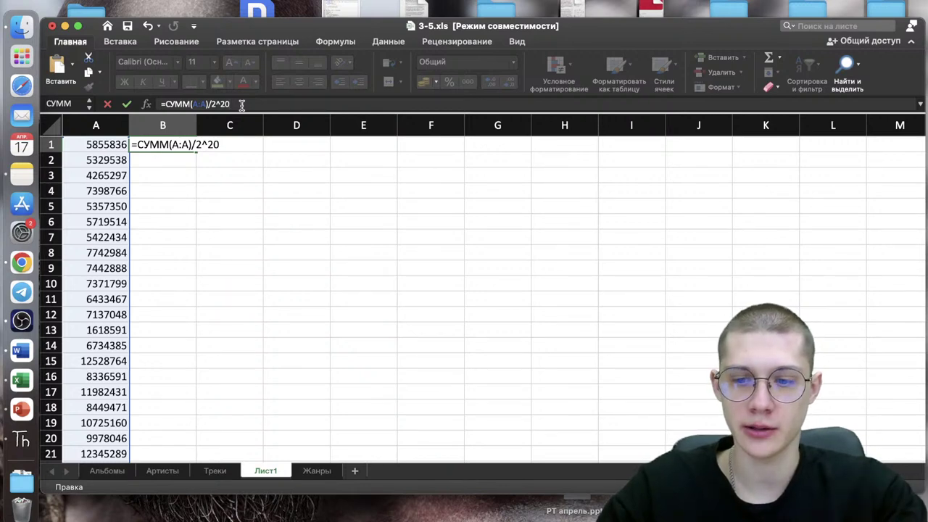
key(Return)
key(Up)
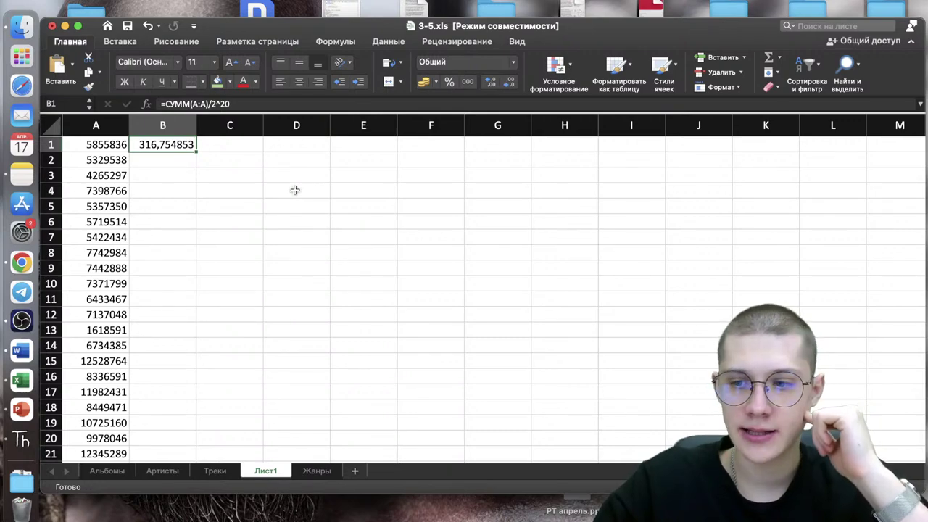
Switch to the problem 3 slide and underline the words "целую часть" in the question.
key(ctrl+Right)
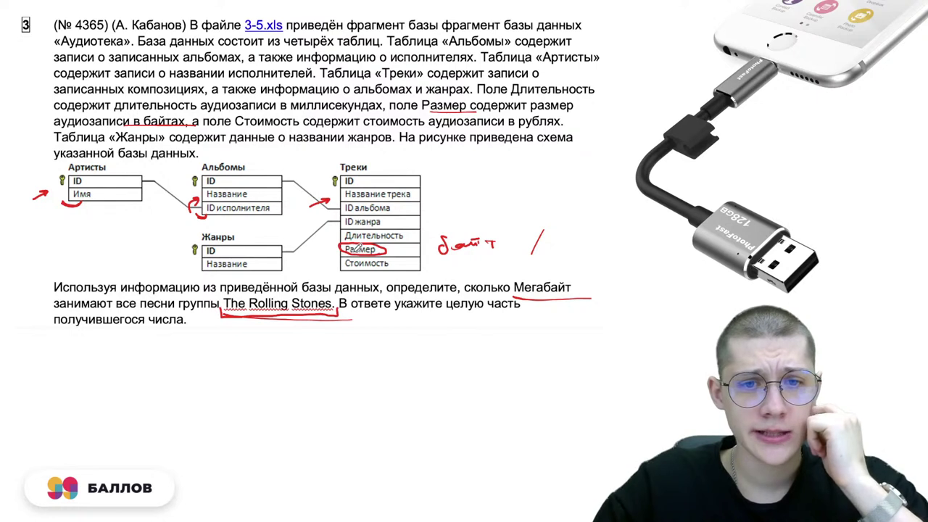
drag(456, 310, 544, 310)
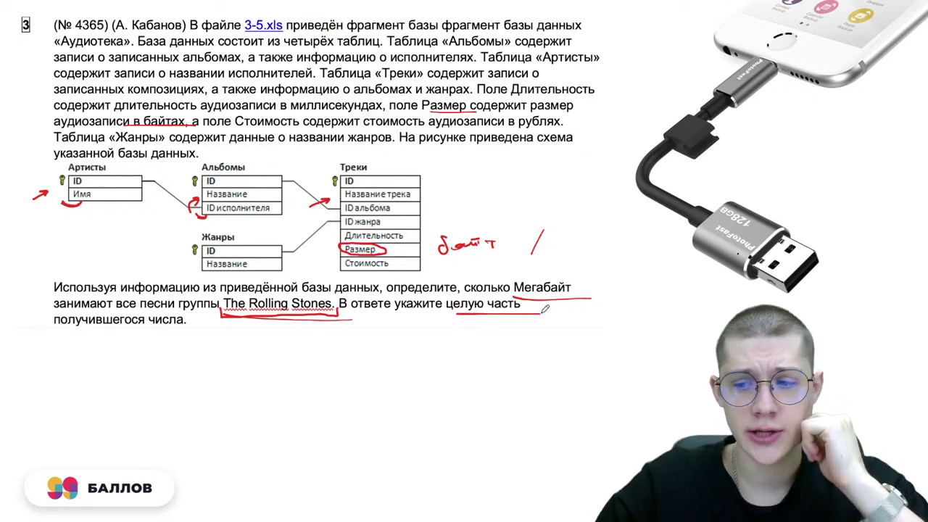
mouse_move(478, 324)
mouse_down()
mouse_move(463, 340)
mouse_move(501, 328)
mouse_move(510, 364)
mouse_move(537, 335)
mouse_move(558, 334)
mouse_up()
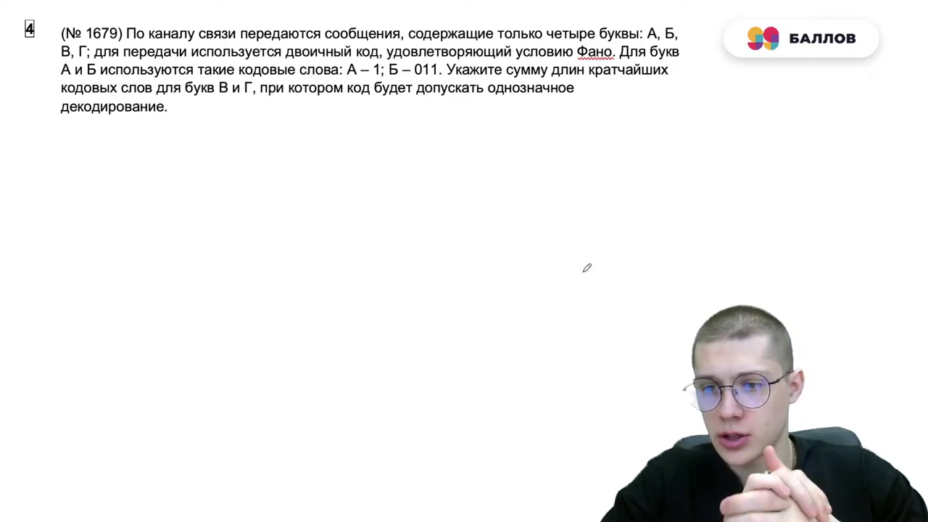
Return to the Excel workbook and review the filter option for the header row A1:G1 of the Треки sheet.
key(ctrl+Left)
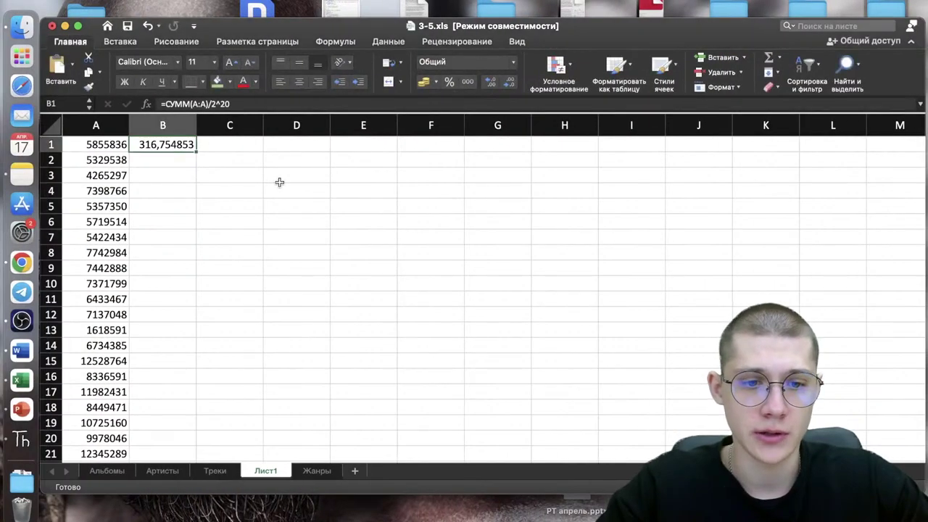
click(214, 471)
drag(637, 140, 114, 142)
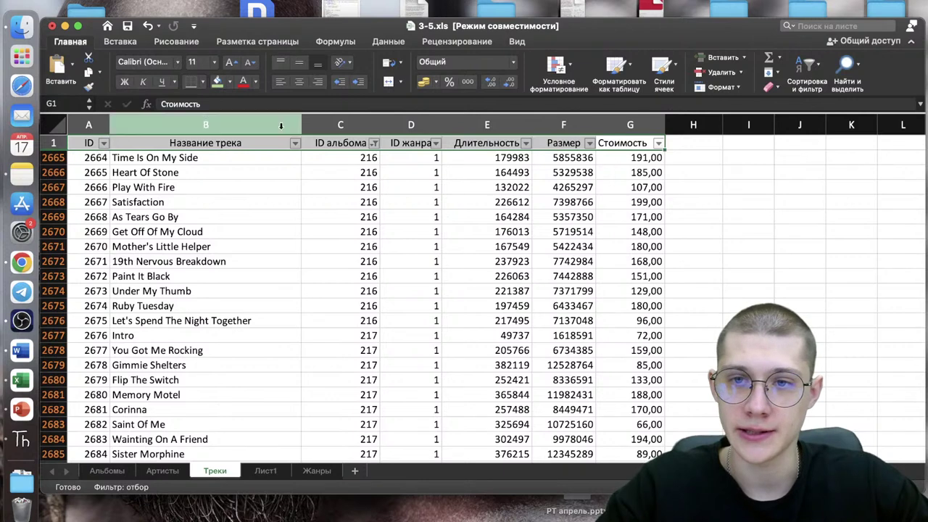
click(808, 70)
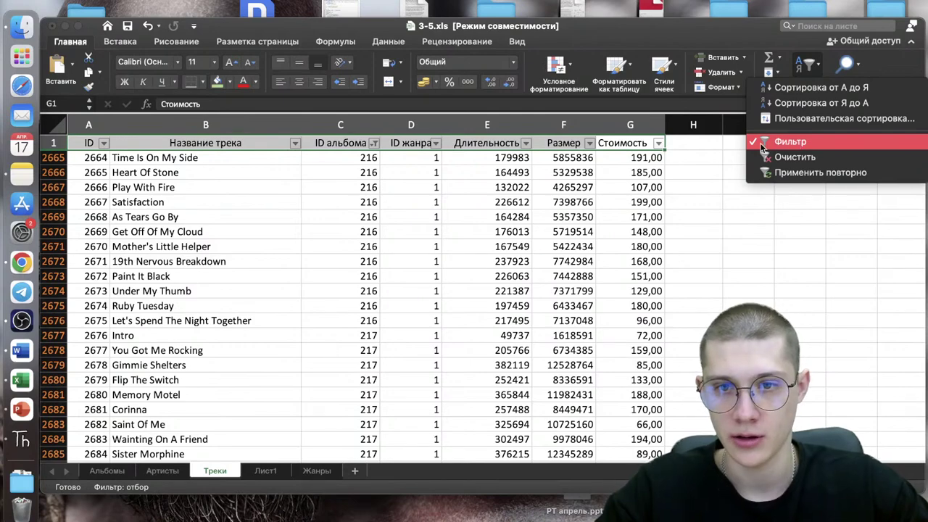
click(715, 149)
click(707, 230)
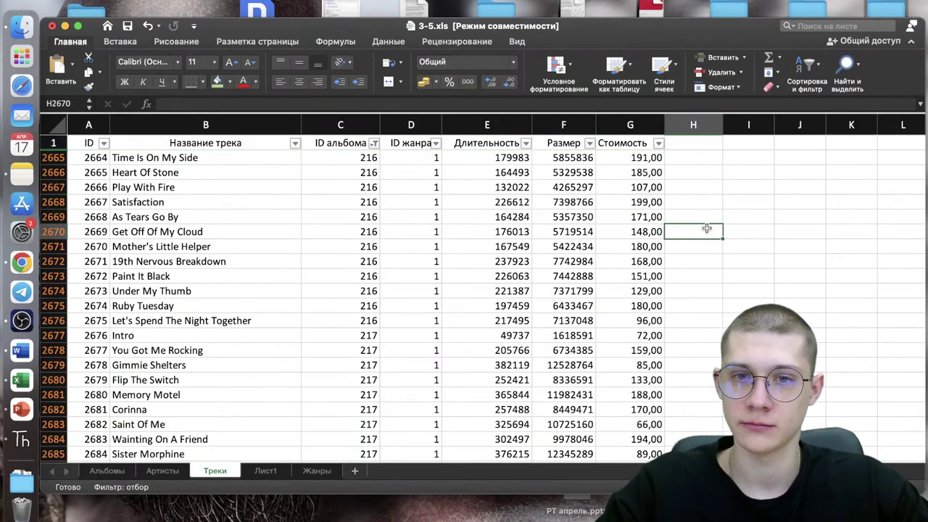
Switch to the problem 4 slide and underline the letters А, Б, В, Г and the word "Фано".
key(ctrl+Right)
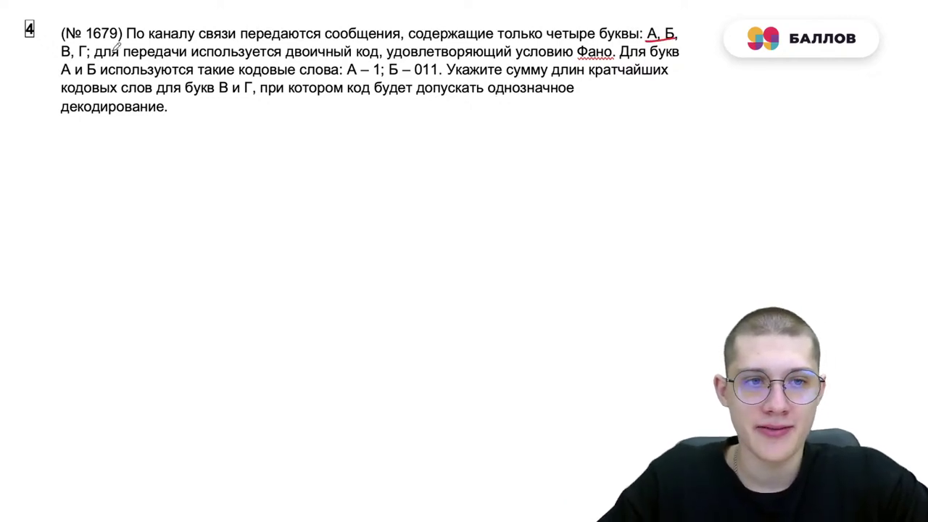
drag(58, 59, 89, 57)
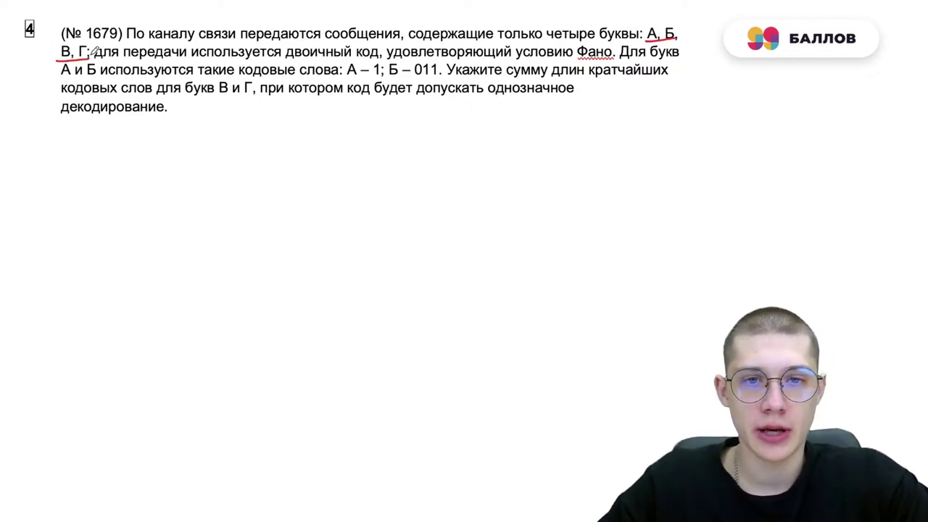
drag(570, 56, 616, 56)
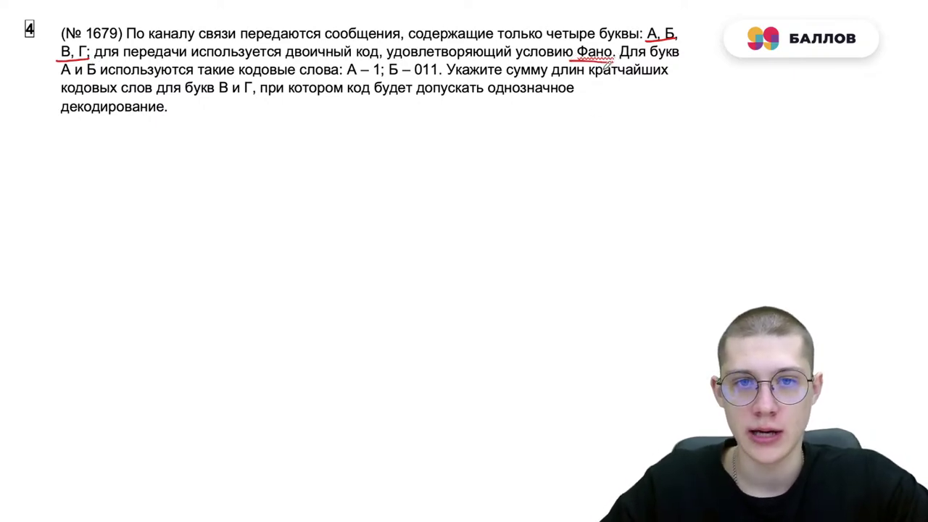
Draw the code tree below the problem: a separate 1, and a root 0 branching into 0 and 1, with that 1 branching into 0 and 1.
drag(99, 157, 109, 177)
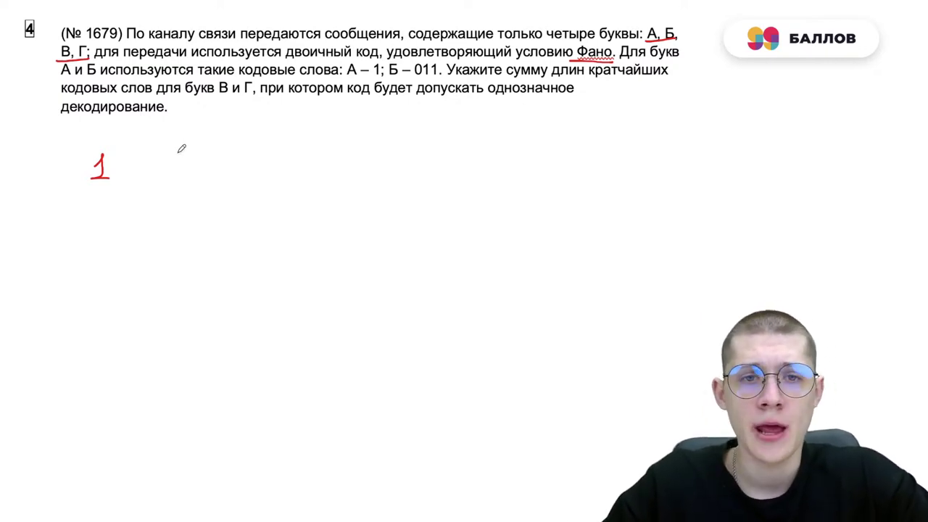
drag(313, 149, 303, 148)
mouse_move(293, 181)
mouse_down()
mouse_move(246, 226)
mouse_move(254, 214)
mouse_up()
drag(326, 171, 336, 190)
mouse_move(349, 208)
mouse_down()
mouse_move(366, 222)
mouse_move(346, 264)
mouse_up()
mouse_move(336, 277)
mouse_down()
mouse_move(330, 288)
mouse_move(337, 279)
mouse_up()
drag(372, 247, 392, 288)
Mark the tree's end nodes and label 011 as Б, 010 as В and 00 as Г.
drag(377, 293, 418, 296)
drag(386, 315, 393, 347)
drag(382, 314, 408, 309)
mouse_move(316, 295)
mouse_down()
mouse_move(350, 300)
mouse_move(323, 346)
mouse_up()
mouse_move(227, 235)
mouse_down()
mouse_move(235, 246)
mouse_move(264, 245)
mouse_up()
mouse_move(234, 261)
mouse_down()
mouse_move(234, 281)
mouse_move(250, 257)
mouse_up()
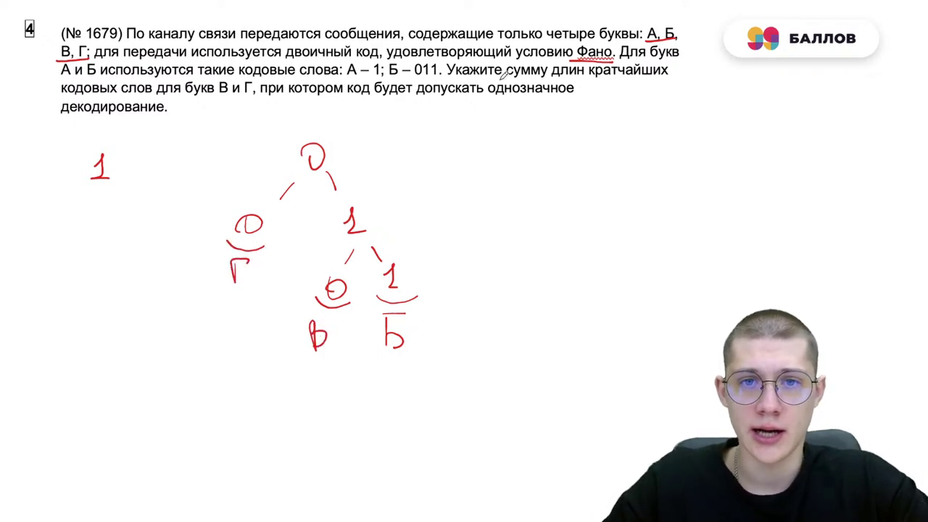
Underline "сумму длин кратчайших" and "букв В и Г", write the answer 5, and advance to the problem 5 slide.
drag(505, 77, 680, 91)
drag(191, 101, 264, 100)
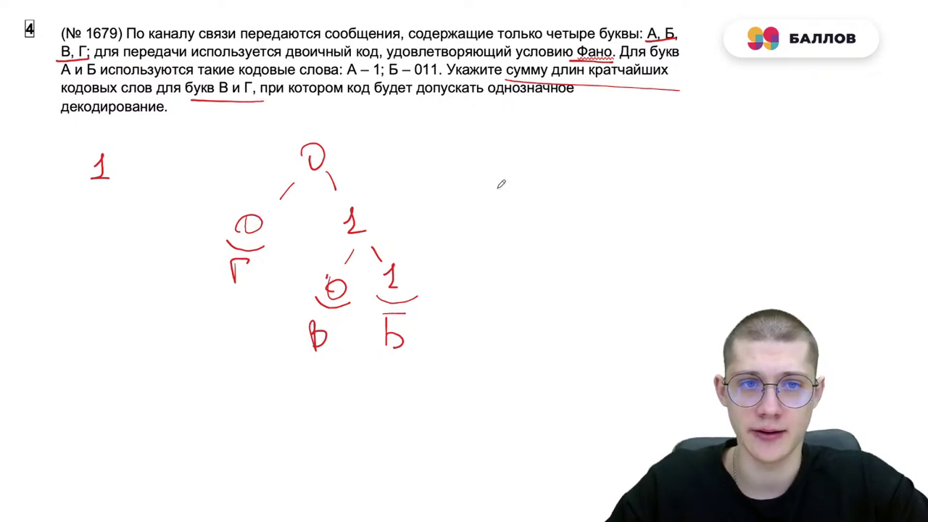
mouse_move(564, 132)
mouse_down()
mouse_move(573, 148)
mouse_move(559, 164)
mouse_up()
drag(562, 133, 585, 131)
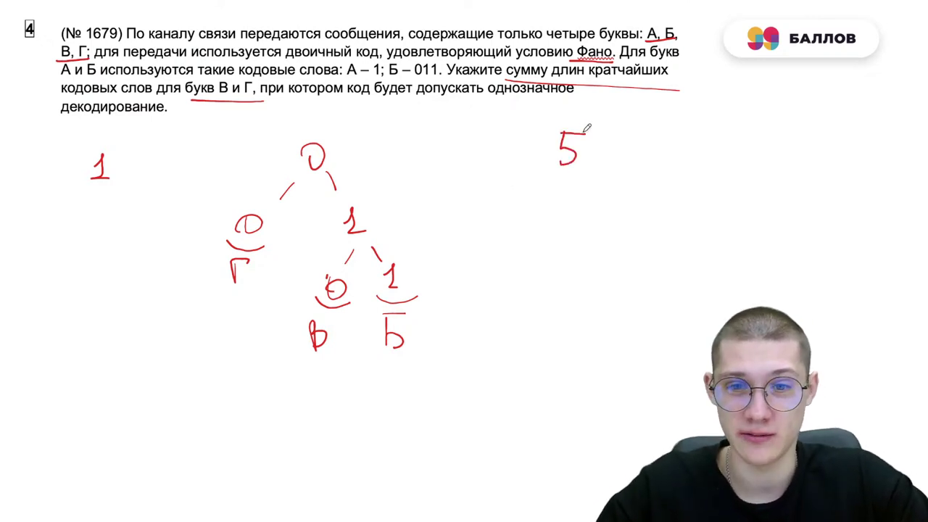
key(Right)
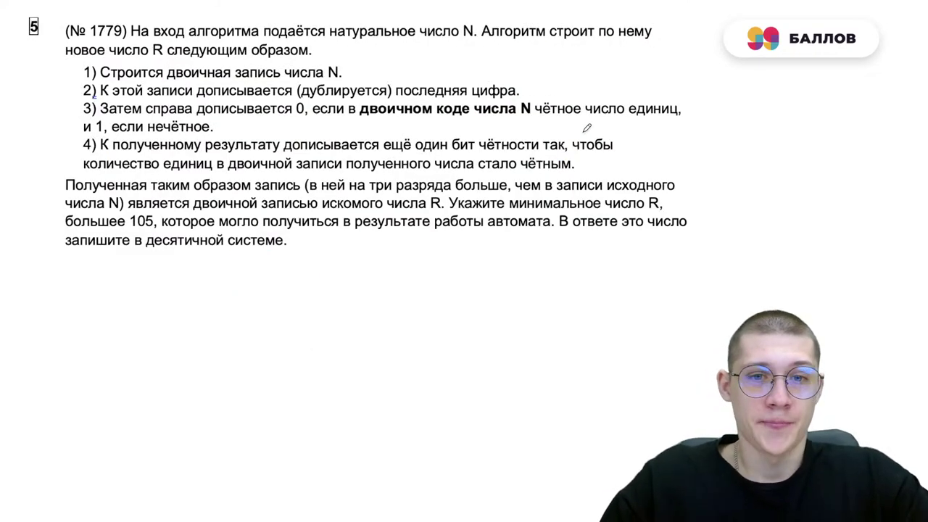
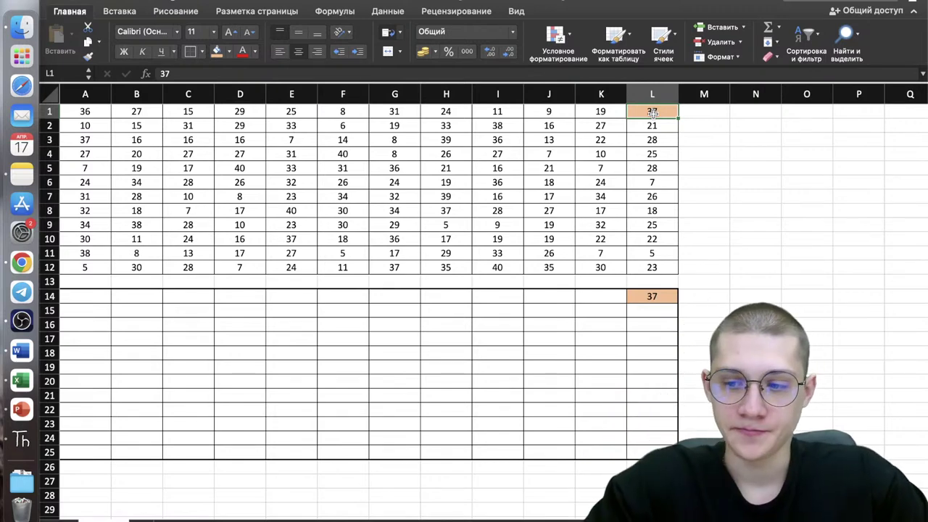
Enter =L14+K1 in cell K14 and fill it across row 14 to A14.
click(594, 295)
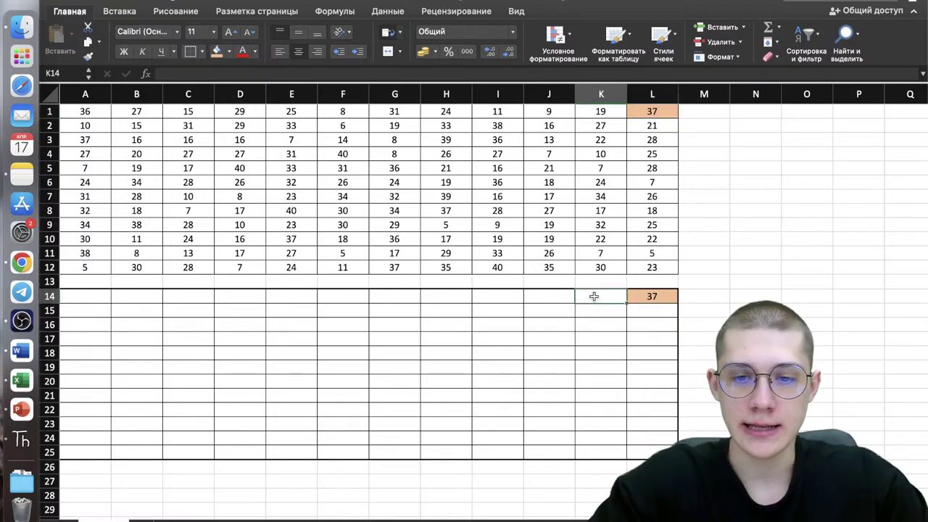
text(=)
click(652, 295)
text(+)
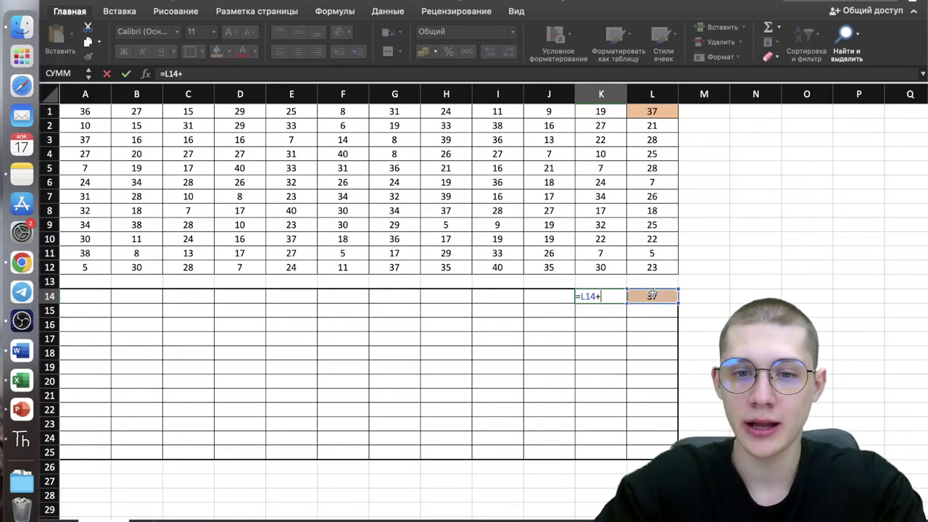
click(592, 114)
key(Return)
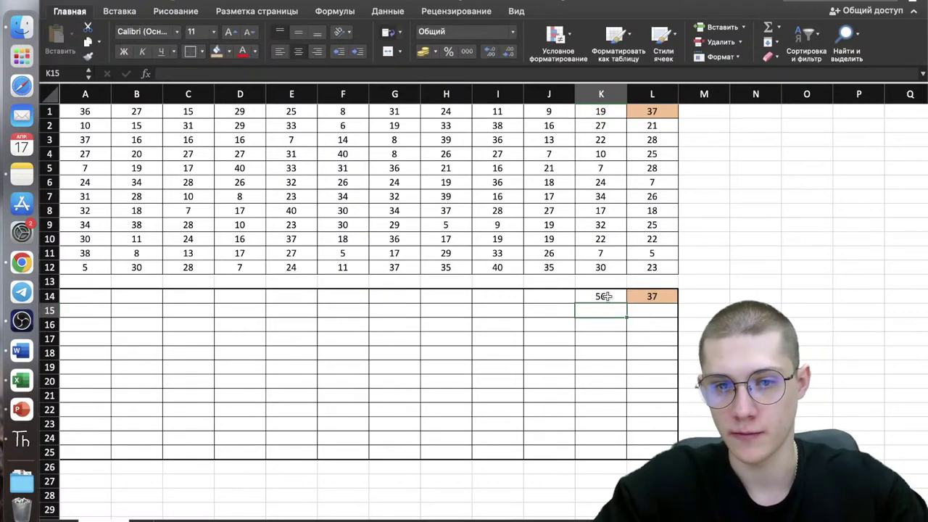
click(606, 296)
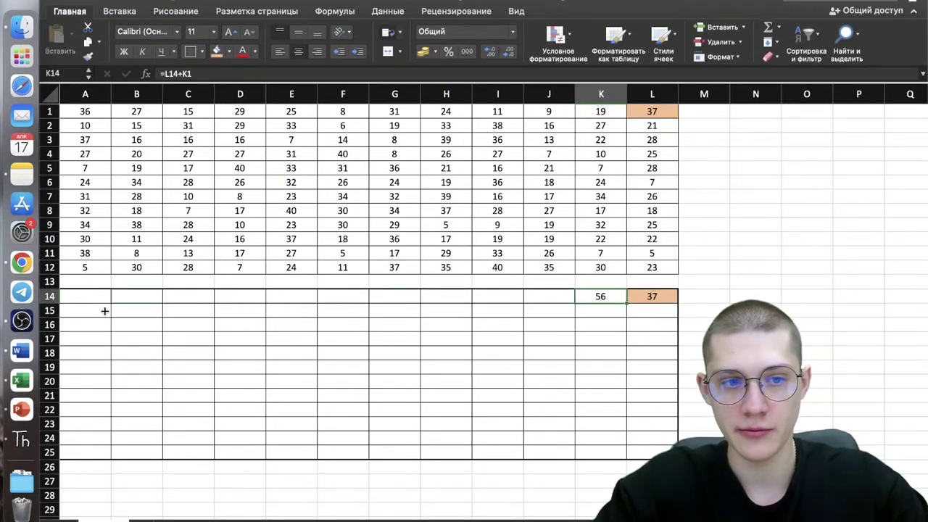
drag(105, 311, 84, 308)
Enter =L14+L2 in cell L15 and fill it down column L to L25.
click(673, 311)
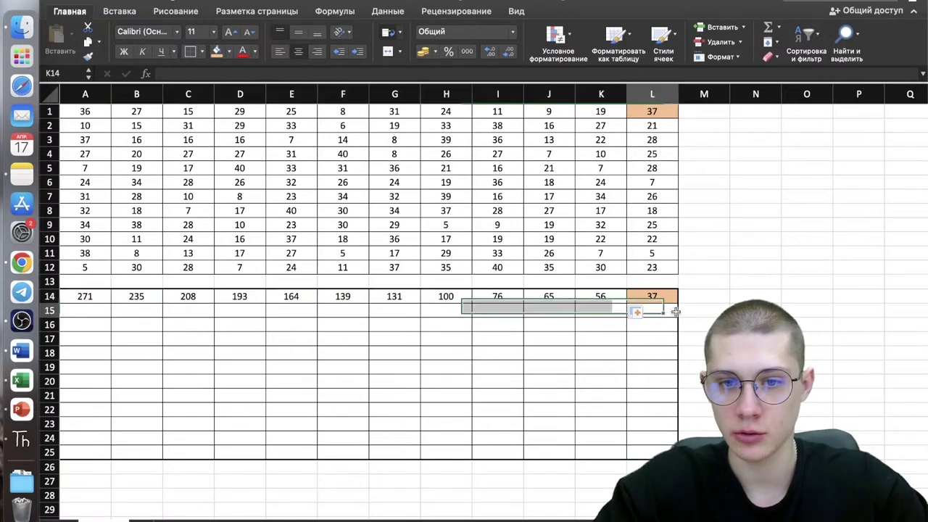
text(=)
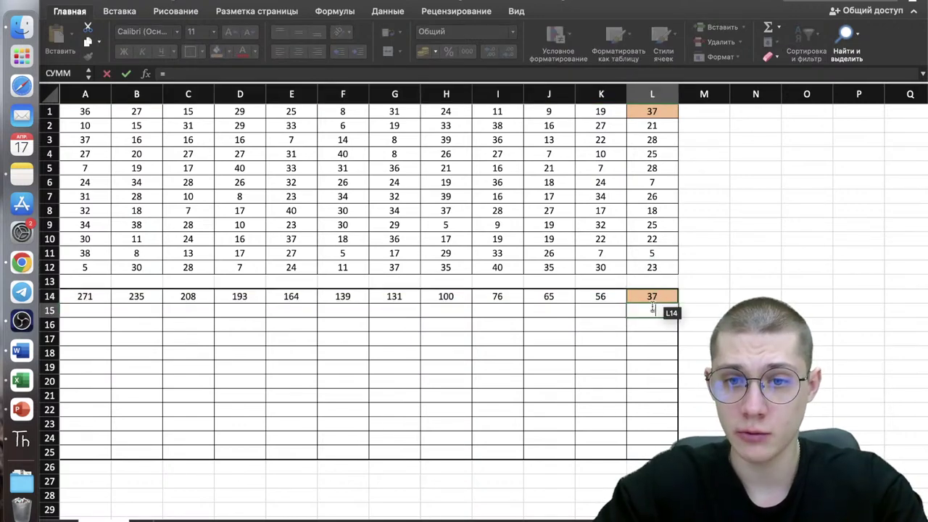
click(650, 299)
text(+)
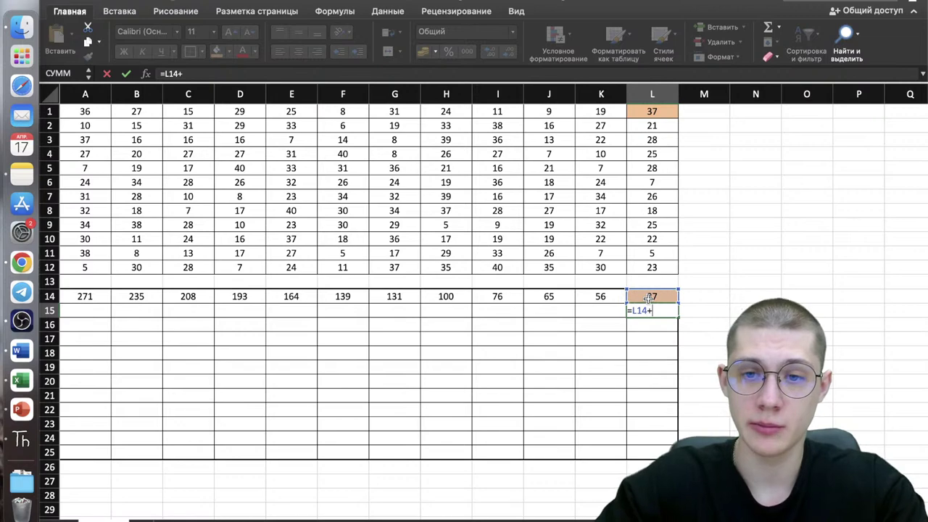
click(651, 127)
key(Return)
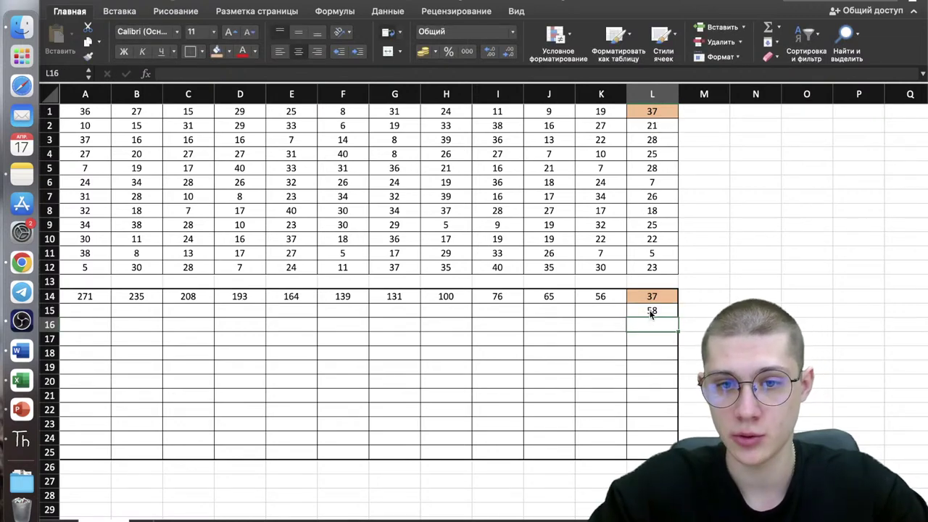
click(650, 312)
drag(679, 317, 677, 453)
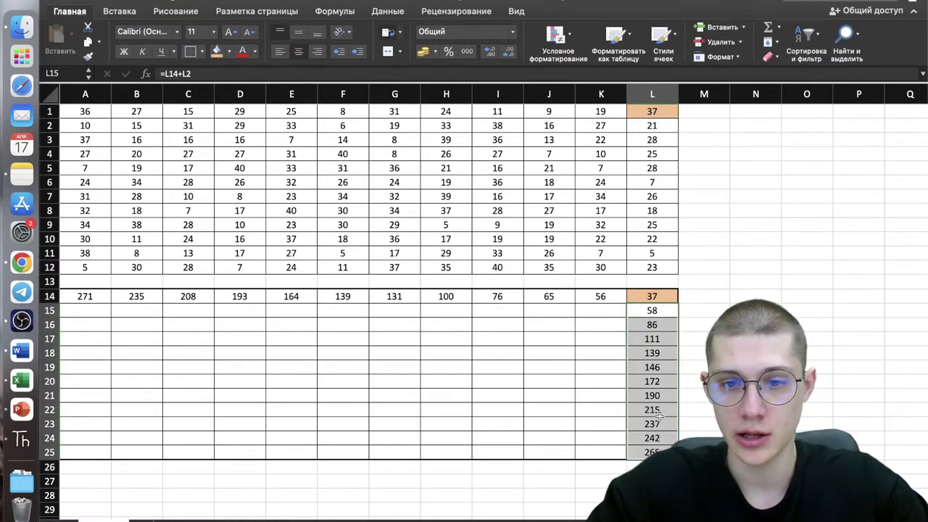
Begin a МАКС formula in cell K15 with K14+K2 as its first argument.
drag(601, 312, 604, 325)
click(604, 312)
text(=VFR)
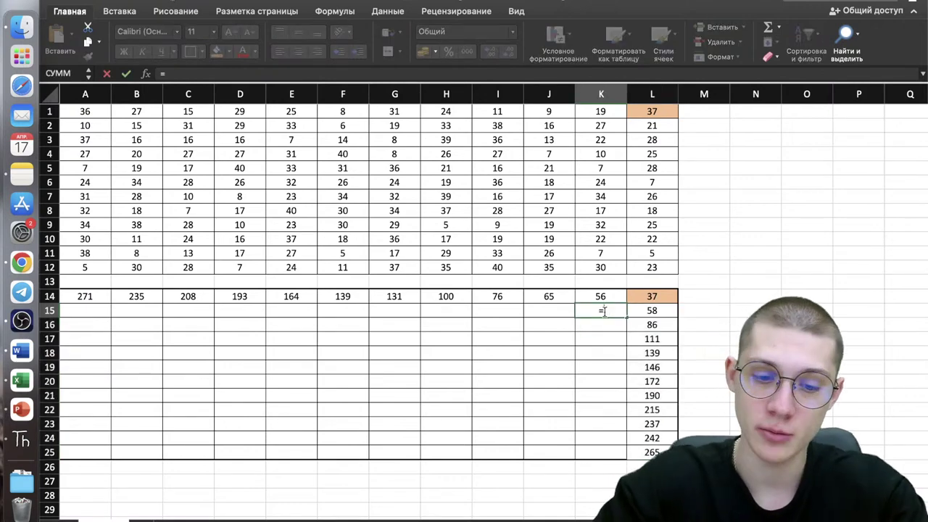
key(BackSpace)
key(BackSpace)
key(BackSpace)
text(МАКС()
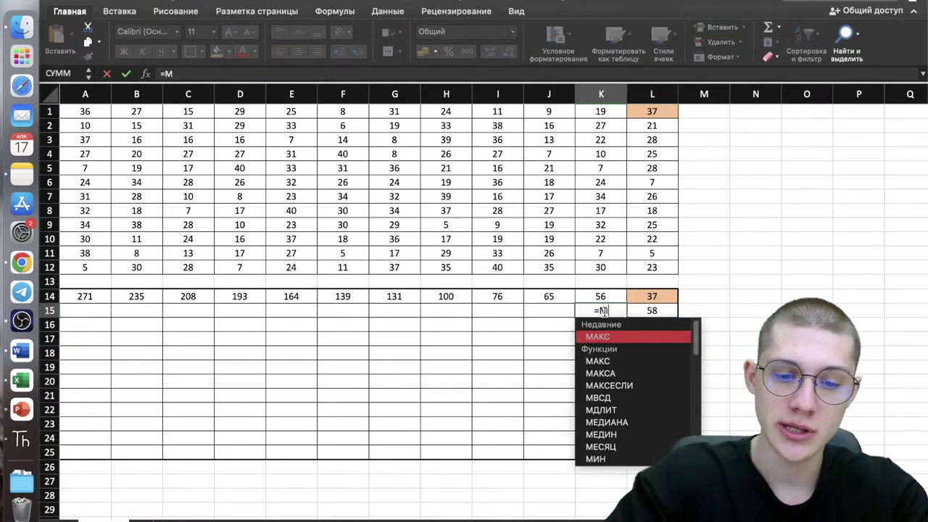
key(ctrl+space)
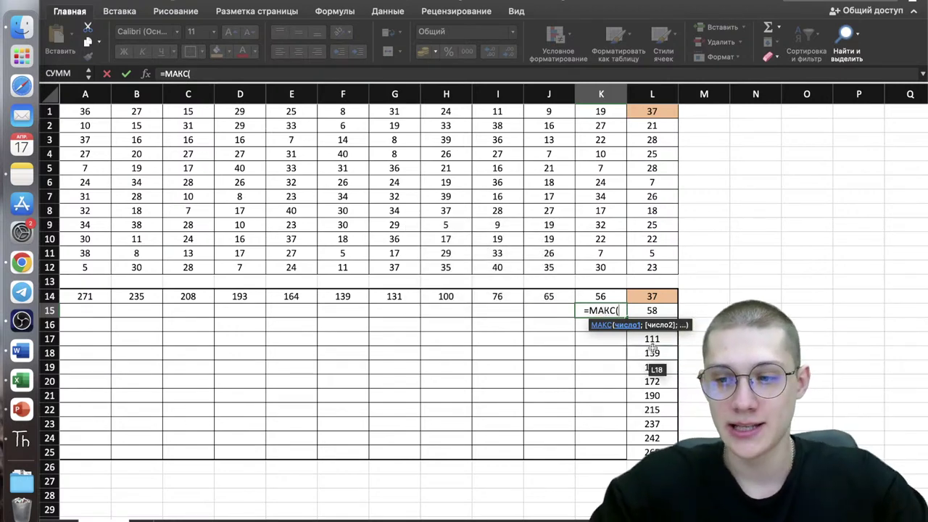
click(606, 296)
text(+)
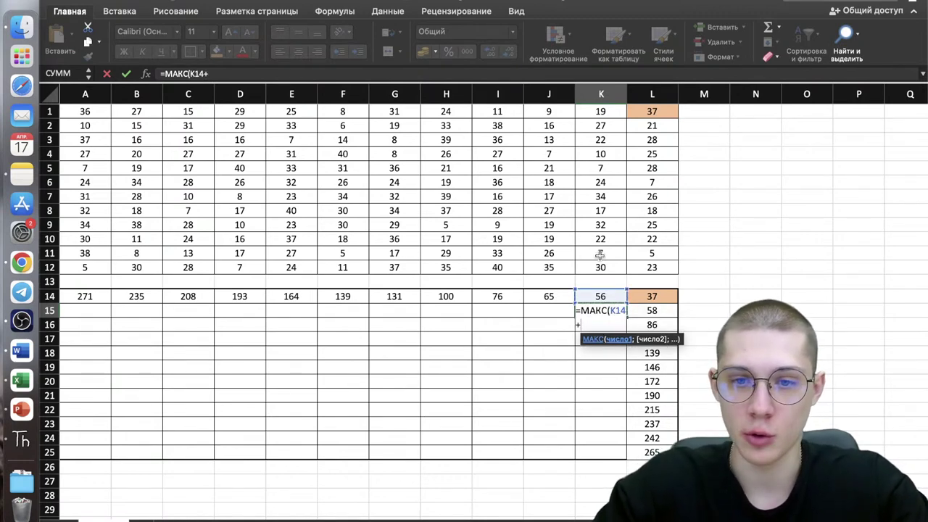
click(605, 126)
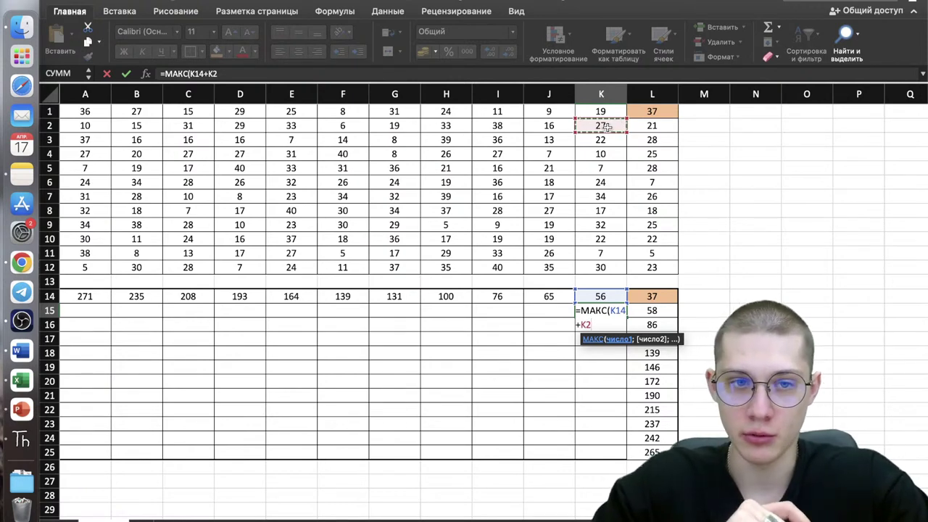
text(;)
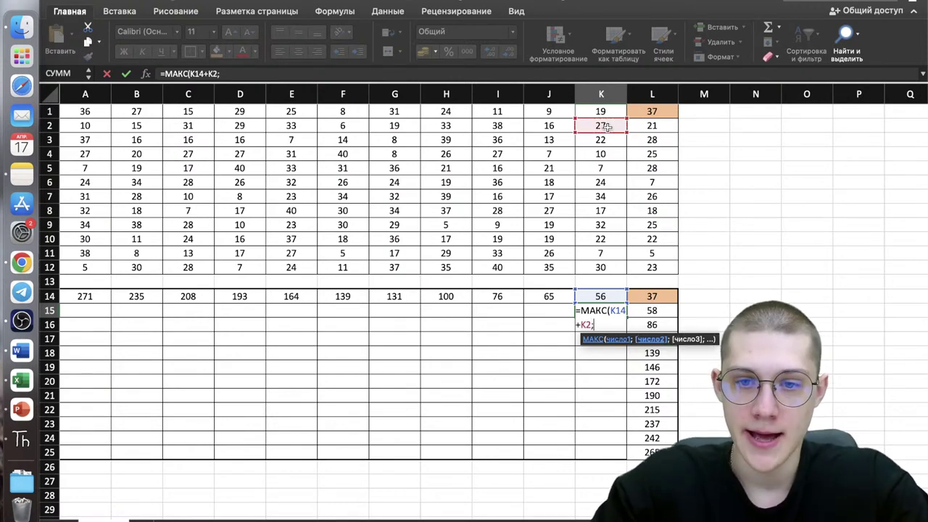
Complete the K15 formula with the arguments L15+K2 and L14+K2*2, giving =МАКС(K14+K2;L15+K2;L14+K2*2).
click(660, 311)
text(+)
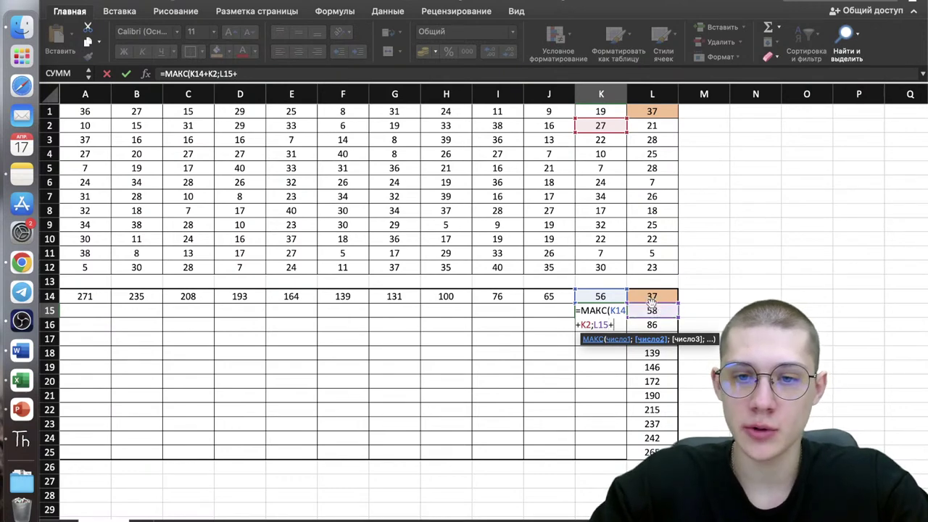
click(600, 126)
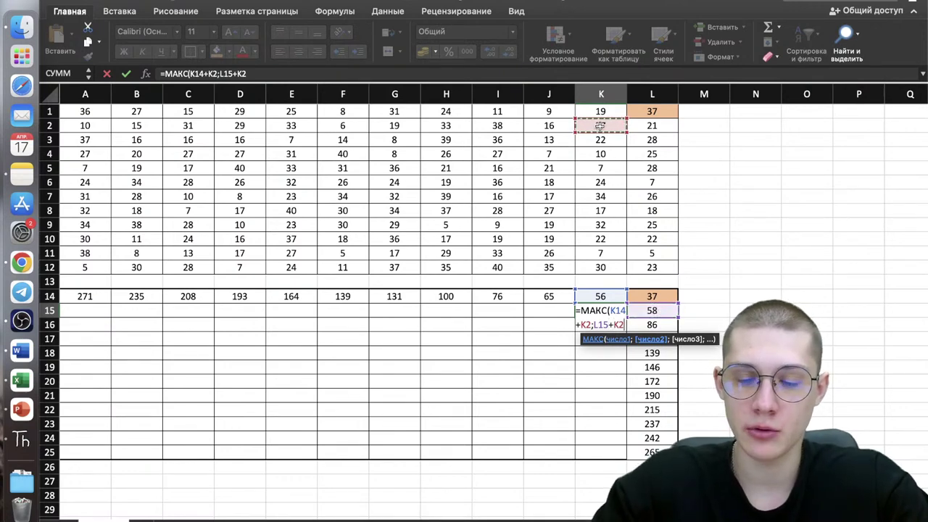
text(;)
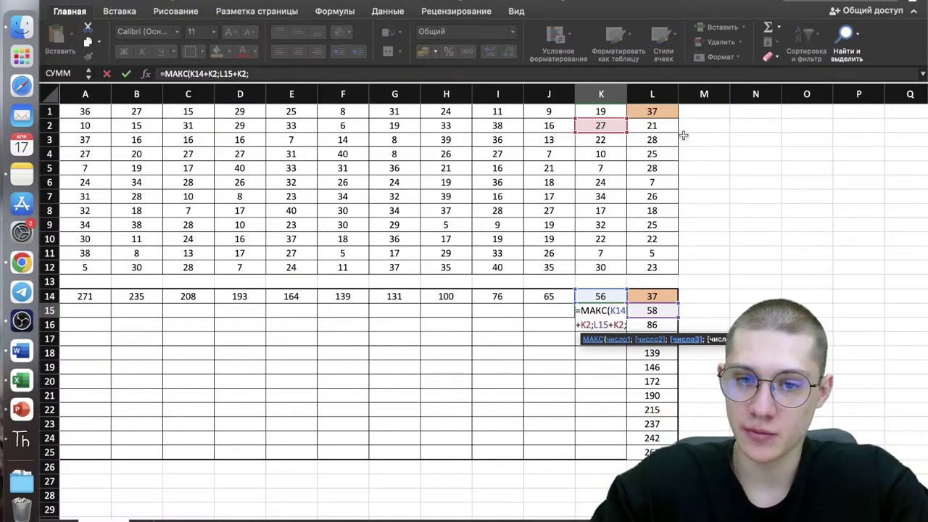
click(659, 294)
text(+)
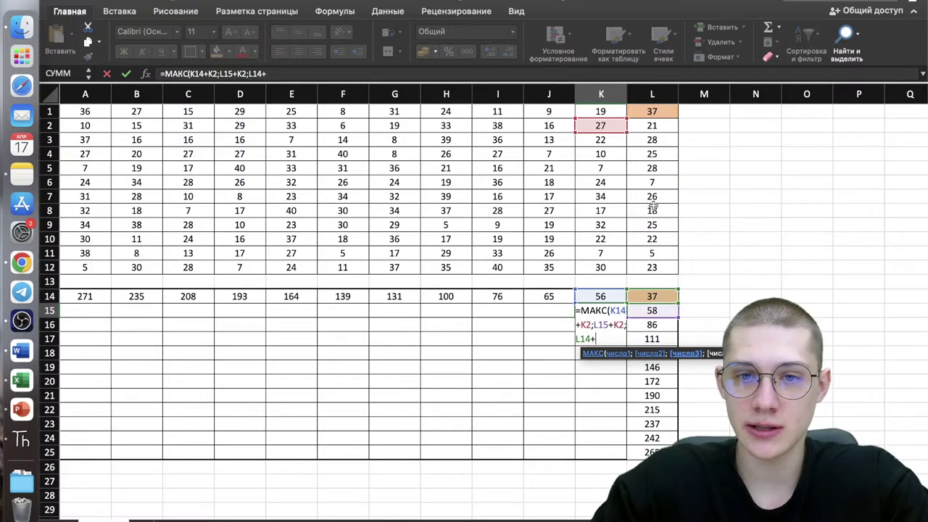
click(601, 127)
text(*2)
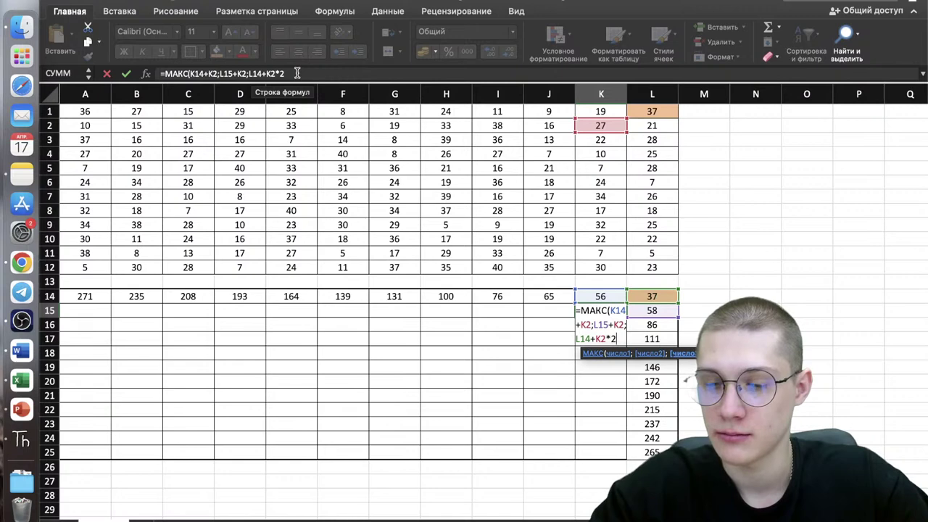
key(Return)
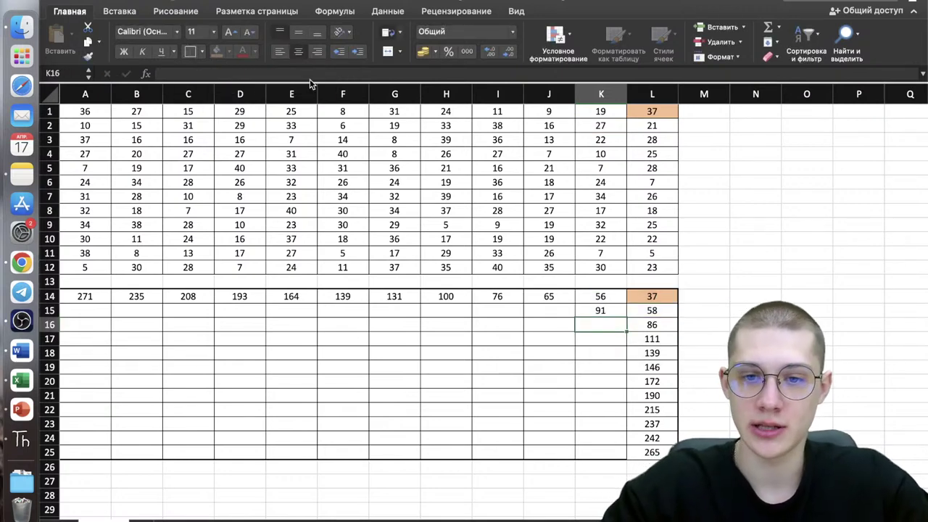
Fill the K15 formula over the range A15:K25 and record the maximum sum 716 in cell N5.
click(604, 310)
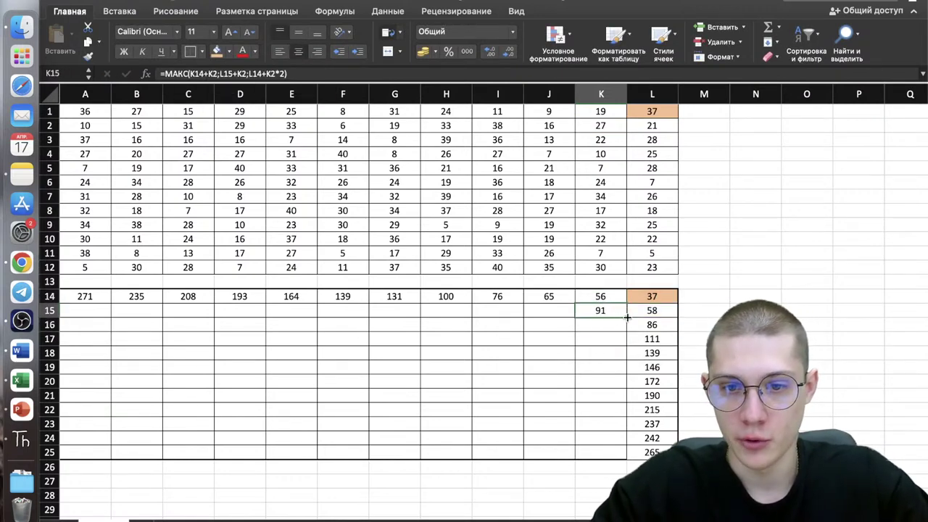
drag(618, 447, 87, 453)
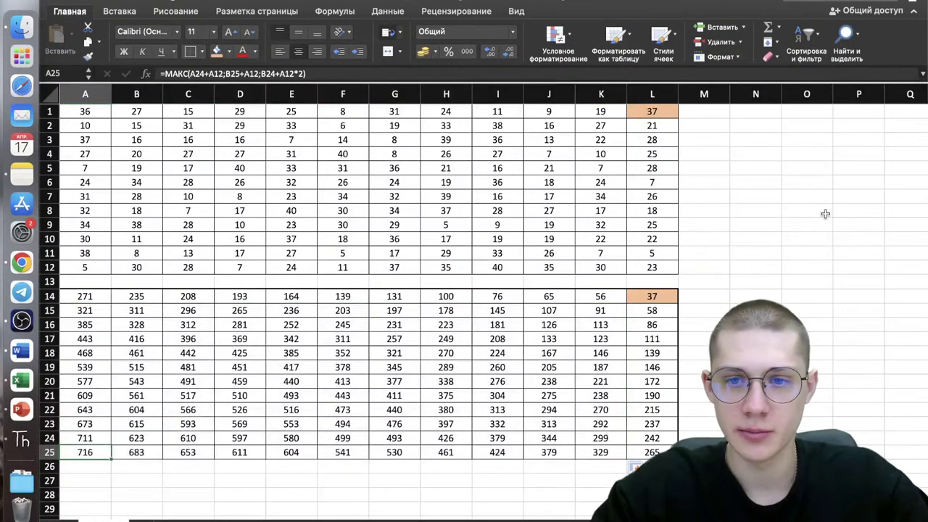
click(756, 168)
text(71)
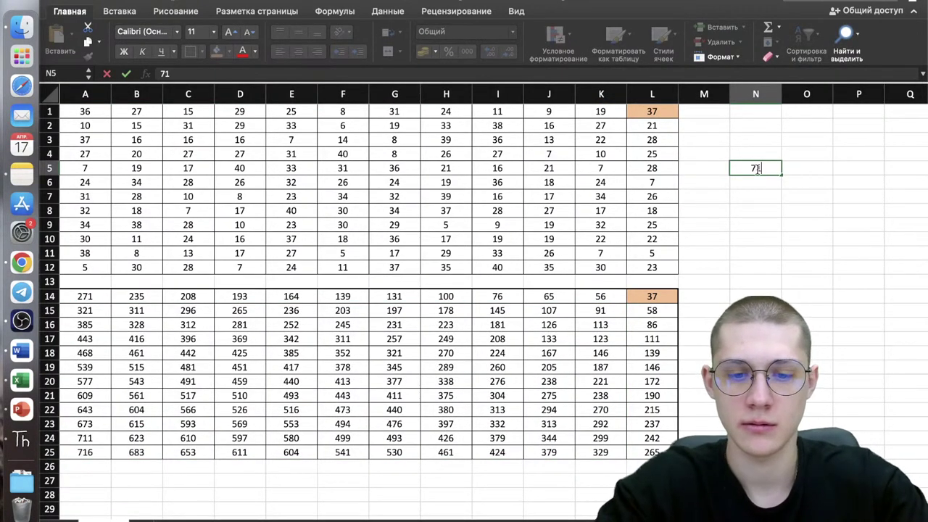
text(6)
key(Return)
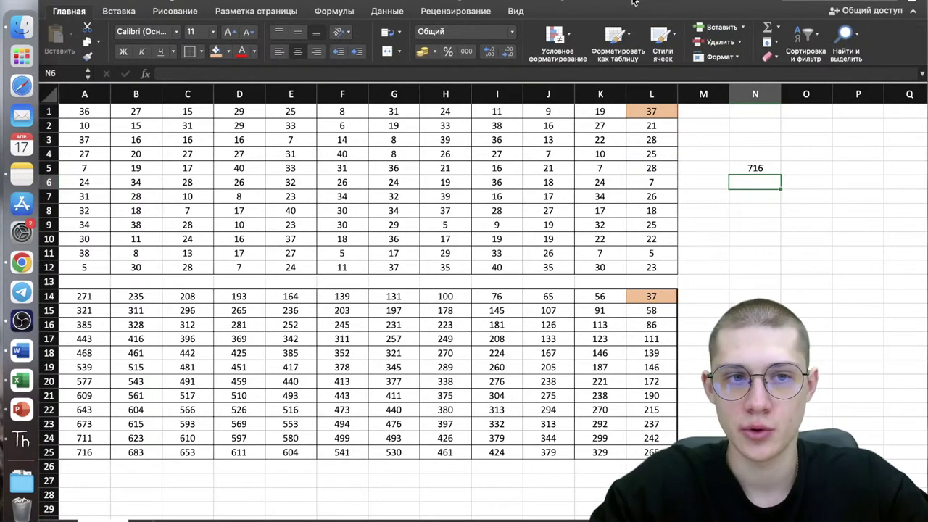
Replace every МАКС with МИН in the sheet's formulas.
mouse_move(638, 3)
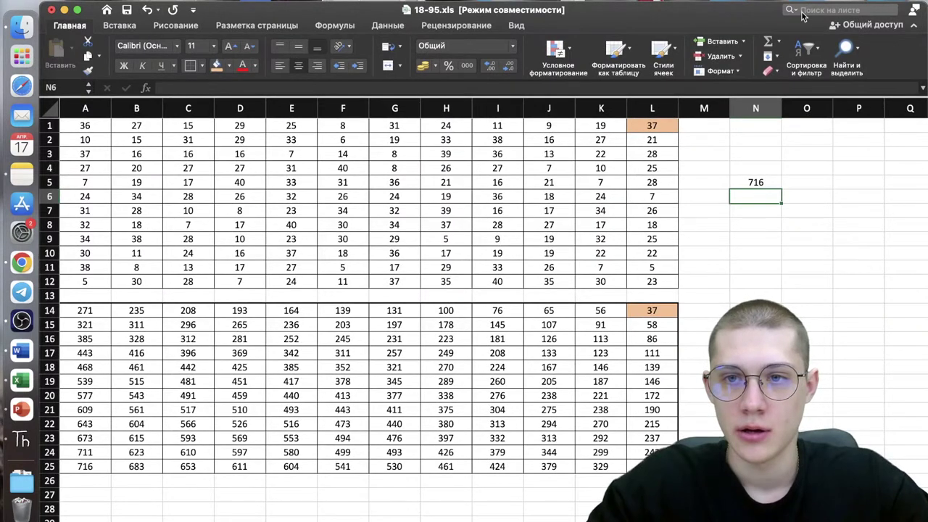
click(791, 9)
click(816, 54)
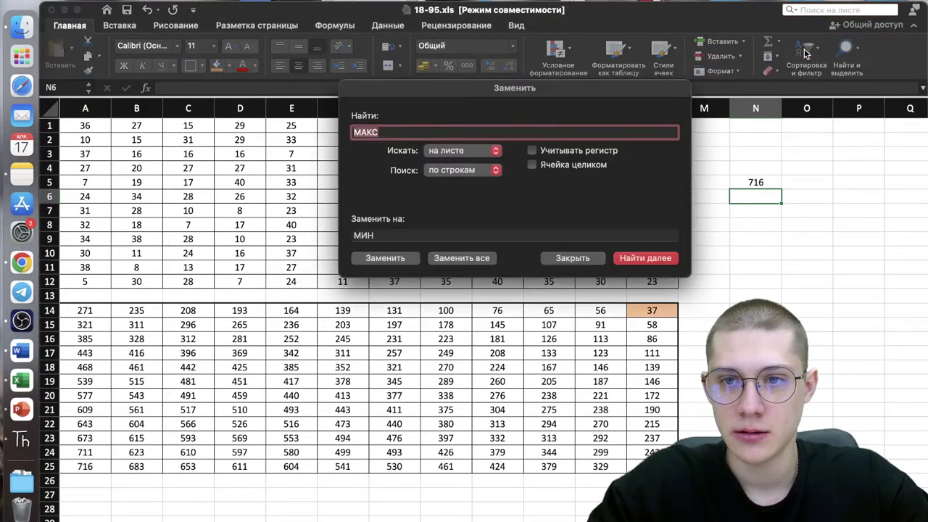
click(385, 132)
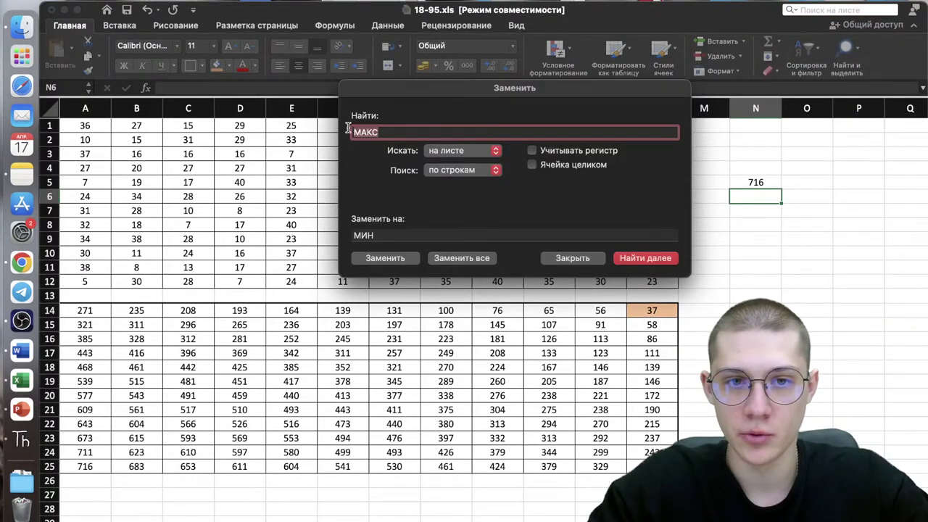
click(385, 236)
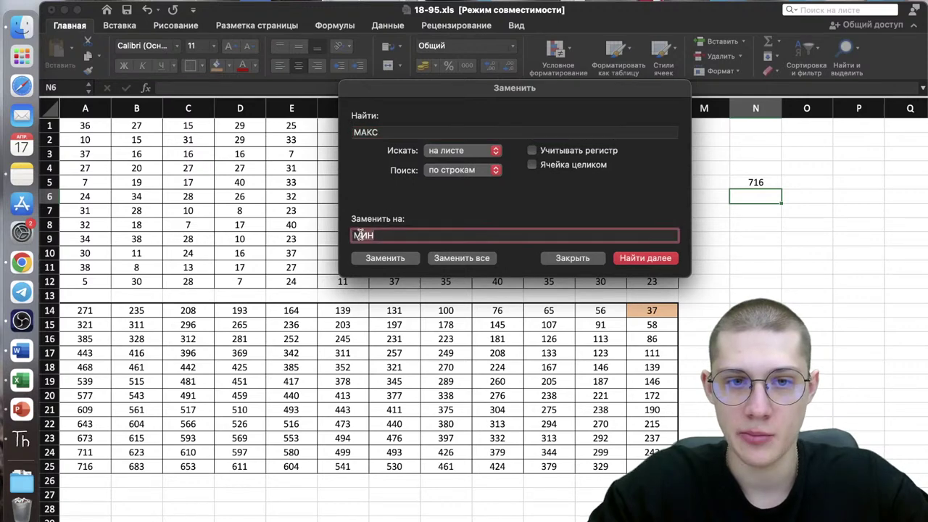
click(475, 257)
click(534, 232)
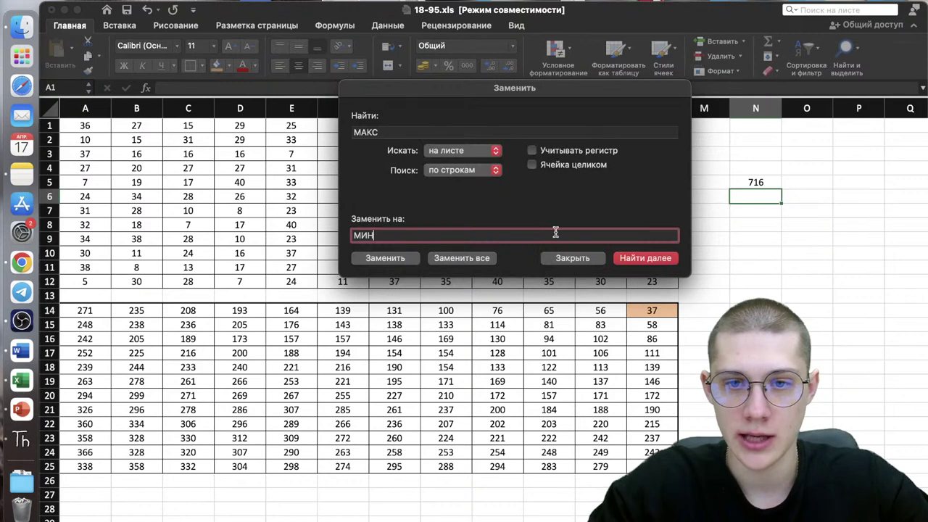
click(593, 259)
Check the replaced formula in J15 and record the minimum sum from A25, 338, in cell O5.
click(571, 324)
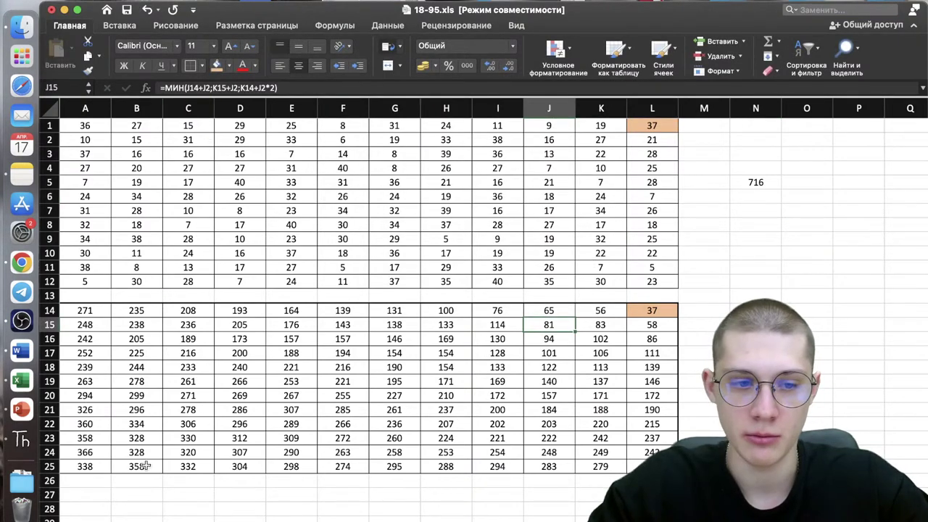
click(92, 468)
click(807, 181)
text(338)
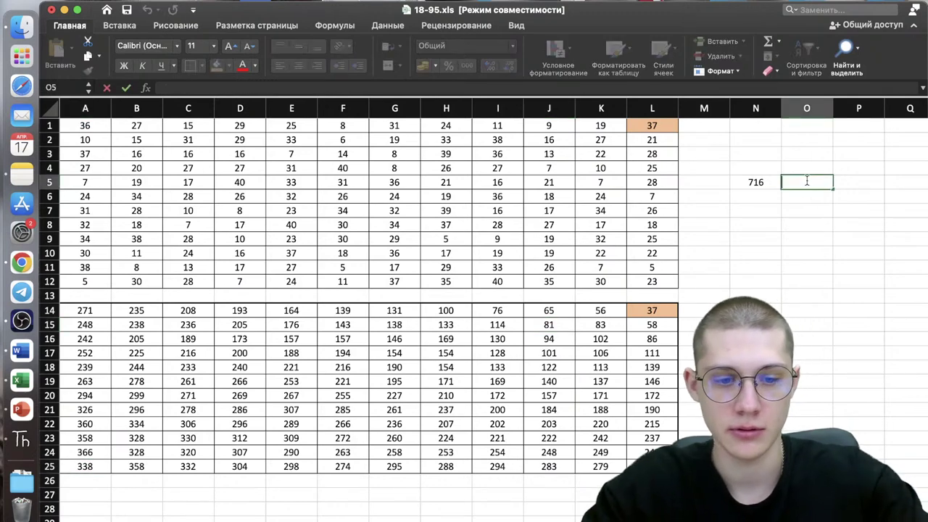
click(828, 207)
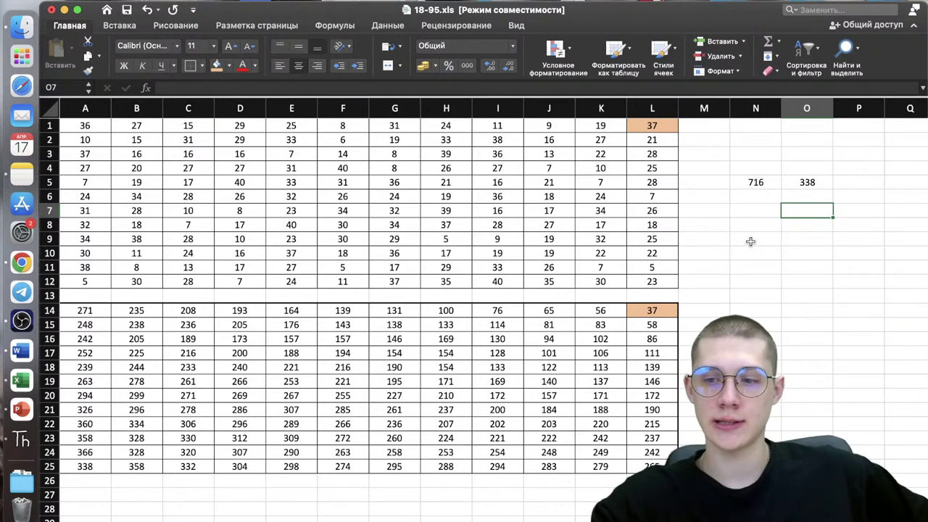
Review the maximum and minimum sums recorded in cells N5 and O5.
click(803, 182)
click(755, 182)
click(807, 183)
click(757, 182)
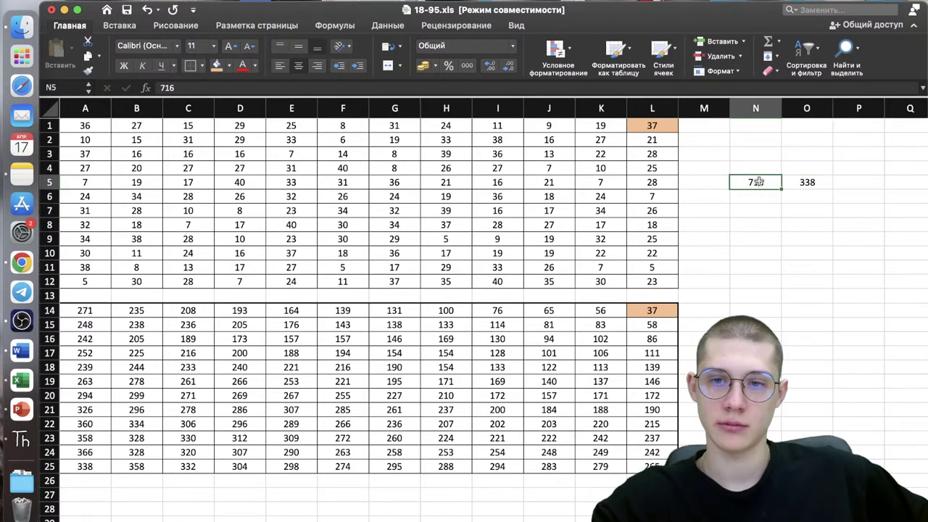
click(805, 183)
click(758, 182)
click(805, 183)
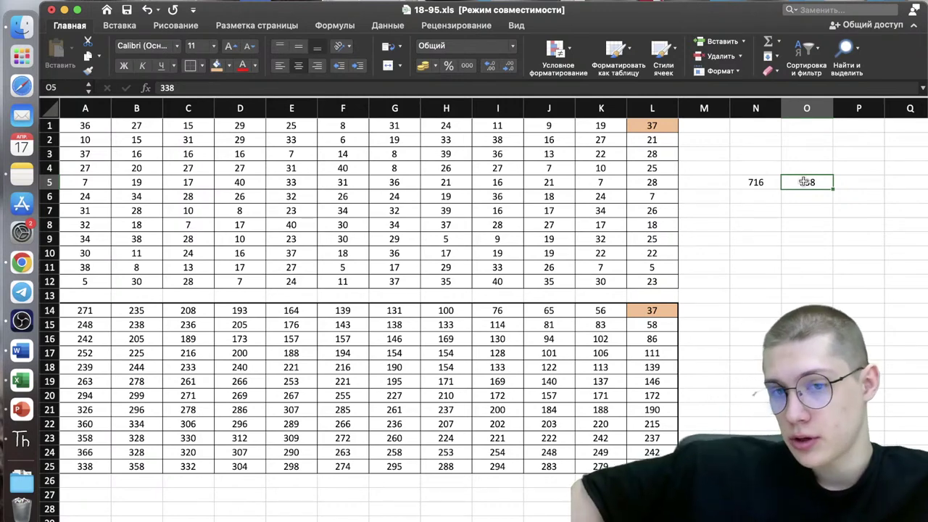
Review the formula in K15 and close 18-95.xls without saving the changes.
click(600, 323)
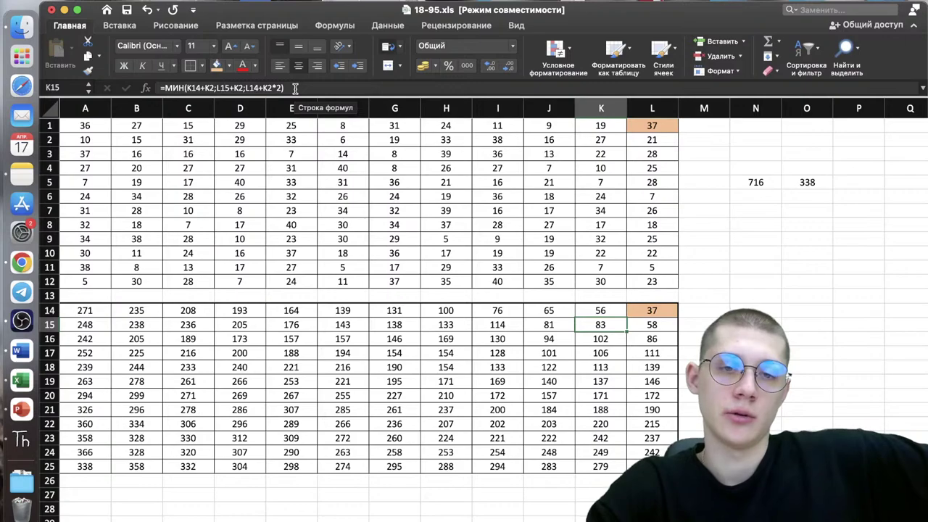
click(51, 10)
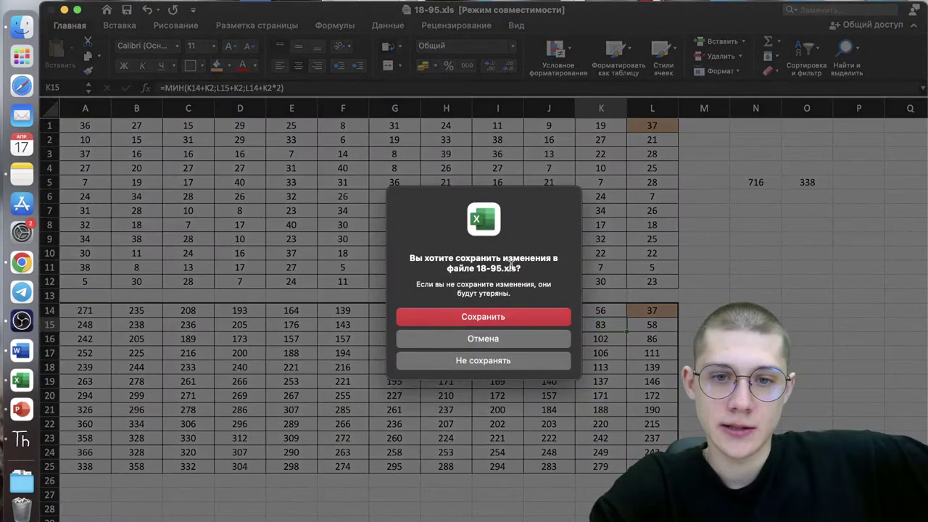
click(484, 356)
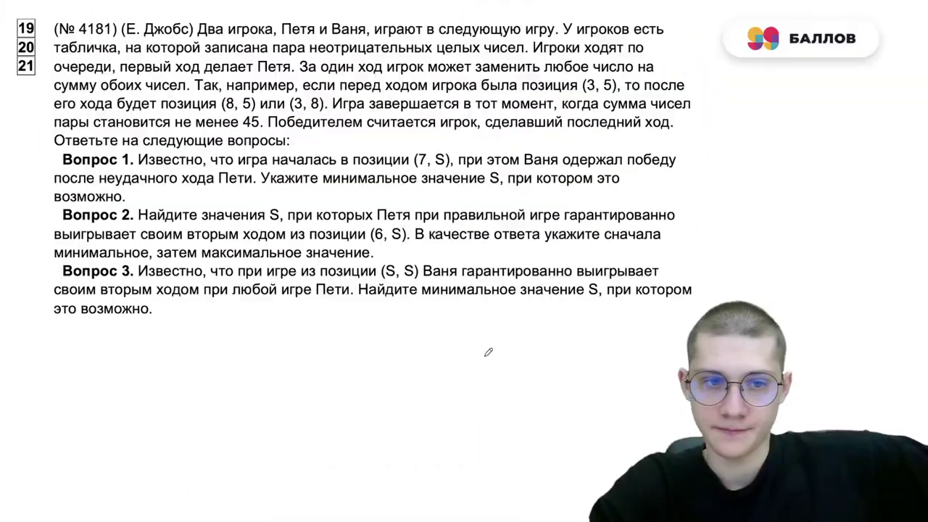
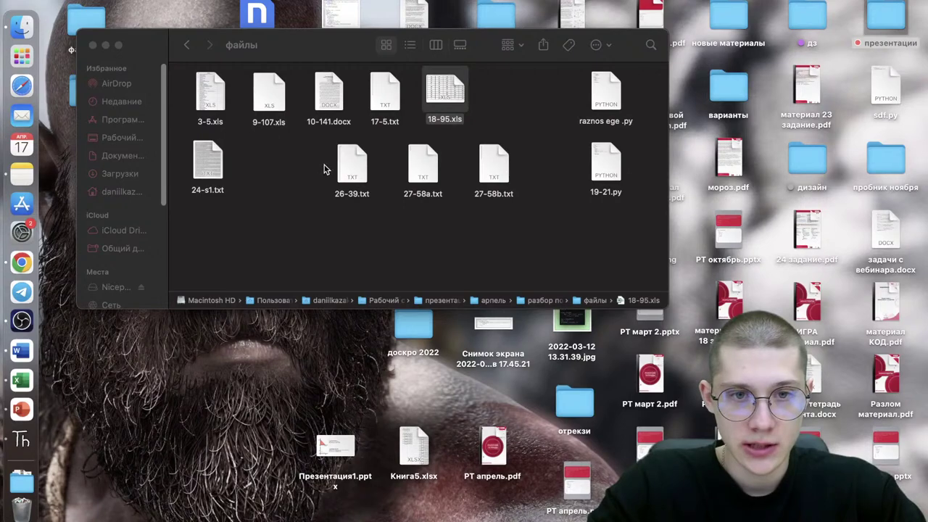
Switch to Excel and create a new blank workbook for the 26-39.txt data.
click(355, 166)
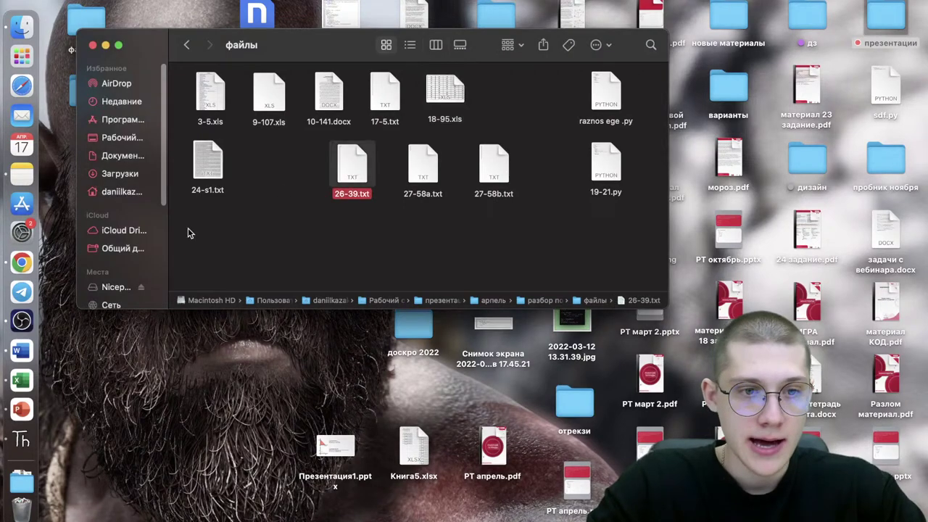
click(22, 380)
double_click(285, 131)
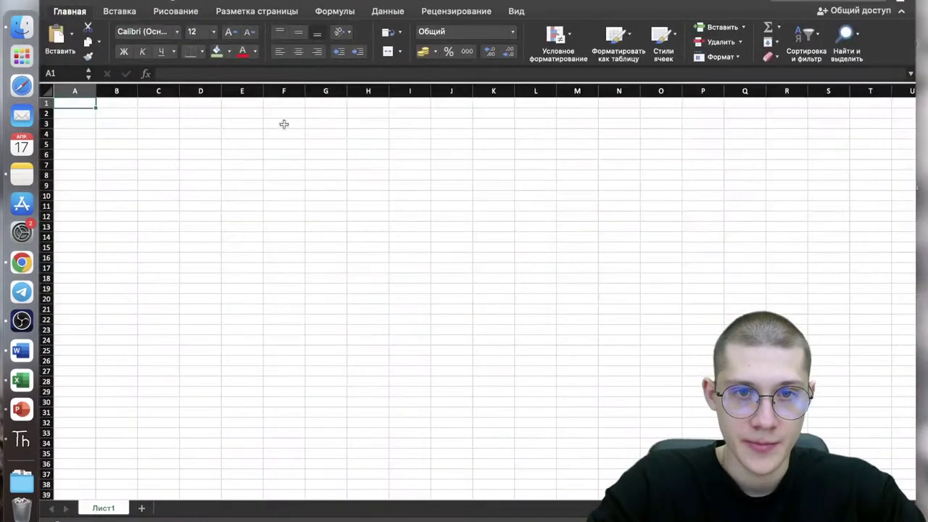
Try to import a text file as external data into the new workbook.
click(324, 0)
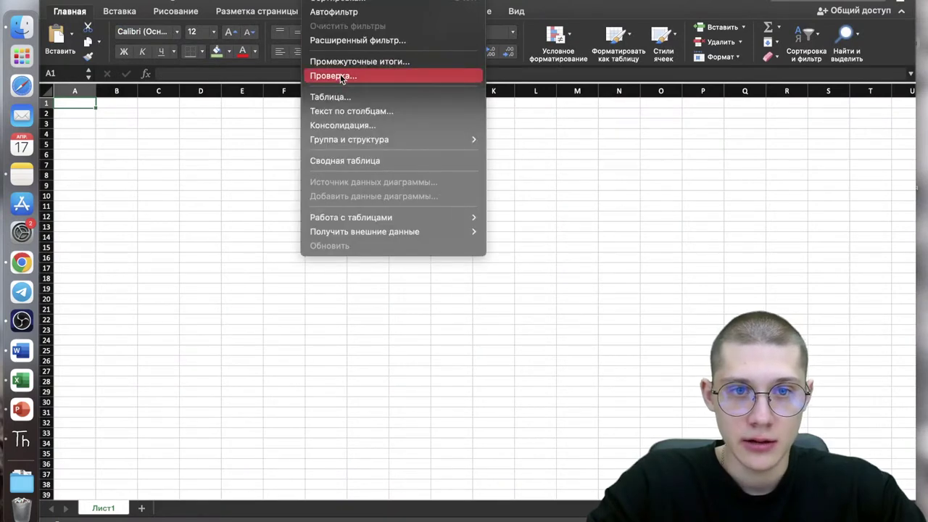
mouse_move(354, 218)
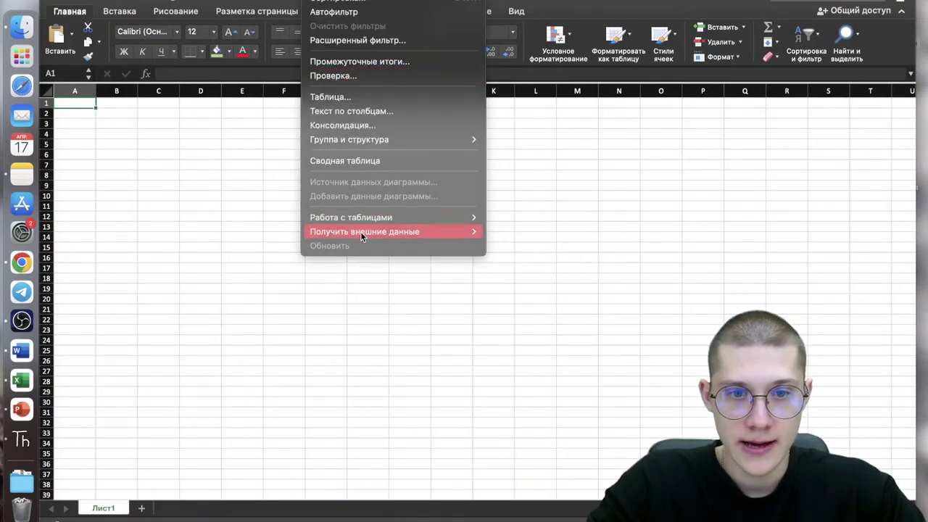
click(523, 268)
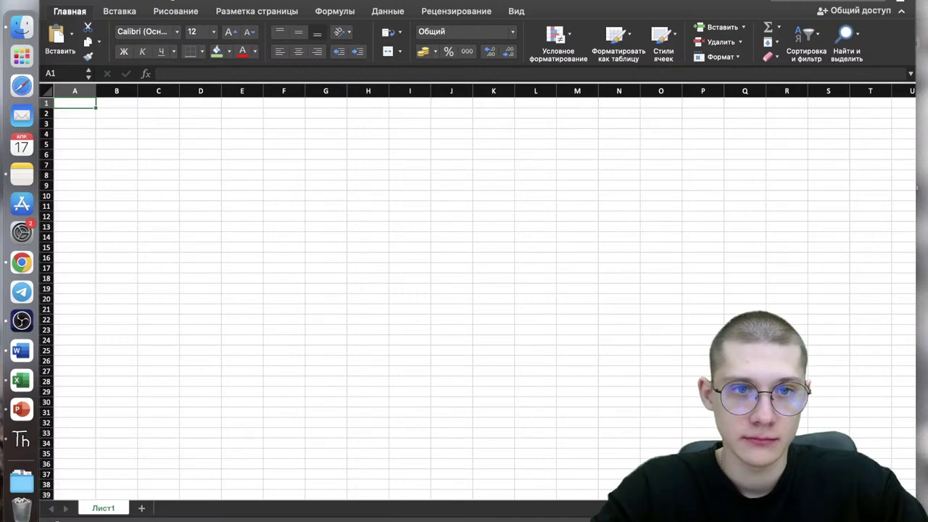
mouse_move(226, 4)
mouse_down()
mouse_move(252, 294)
mouse_move(219, 54)
mouse_move(240, 6)
mouse_up()
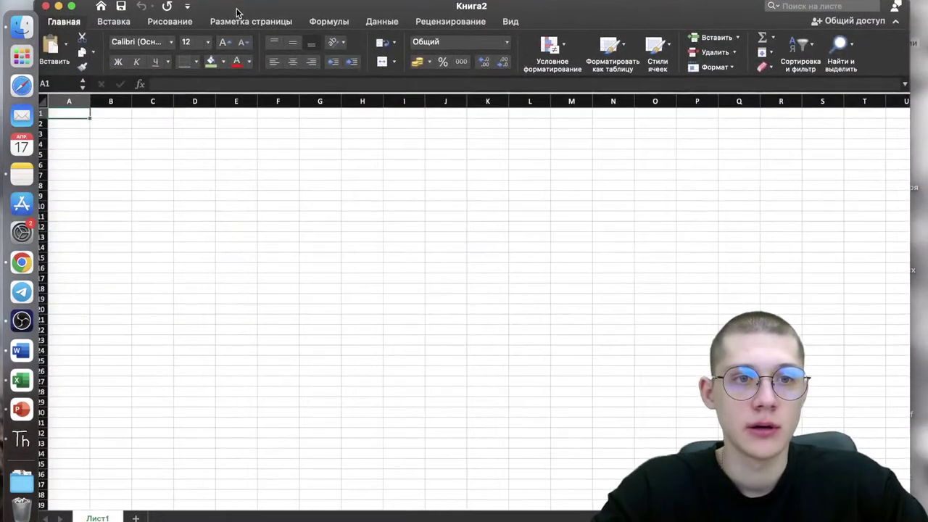
click(85, 3)
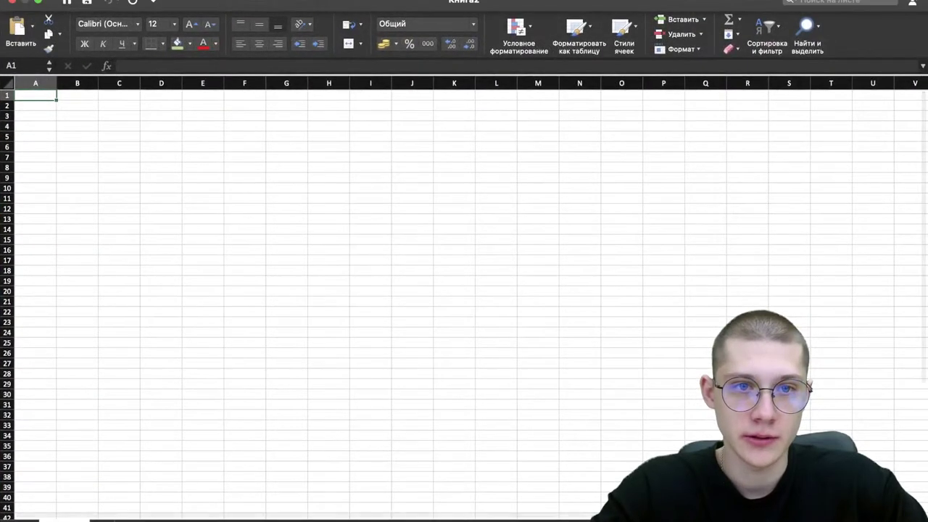
click(319, 8)
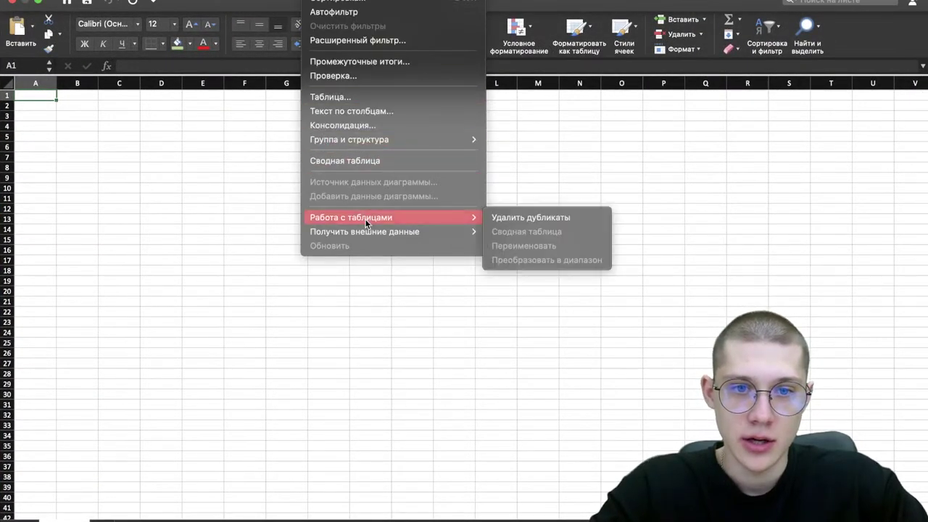
mouse_move(457, 230)
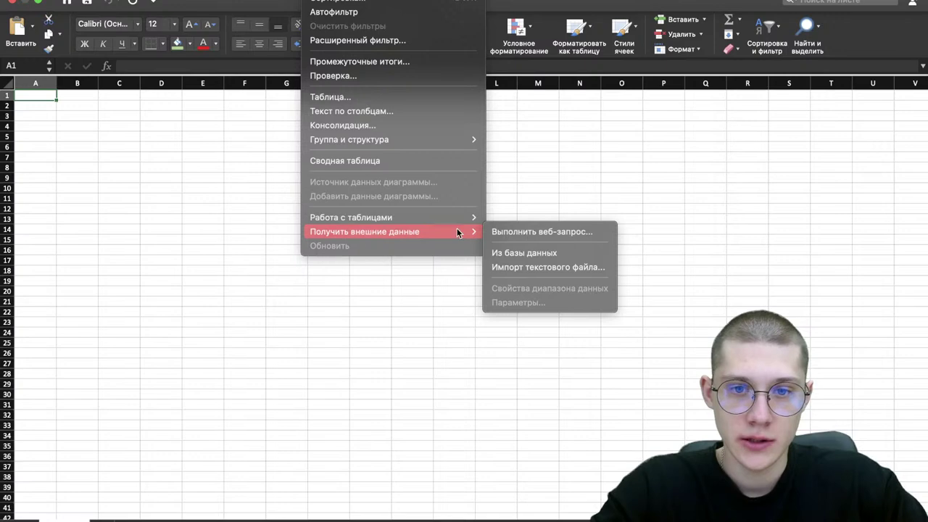
click(539, 267)
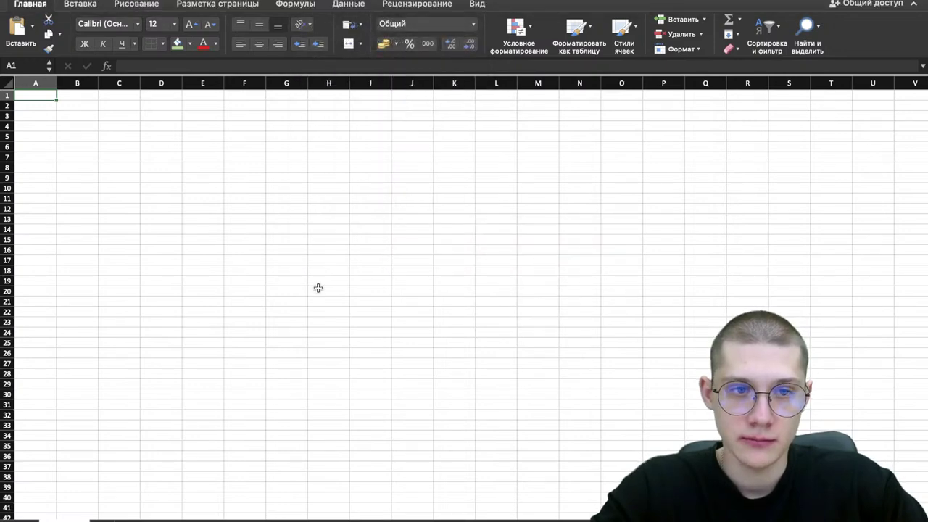
mouse_move(78, 4)
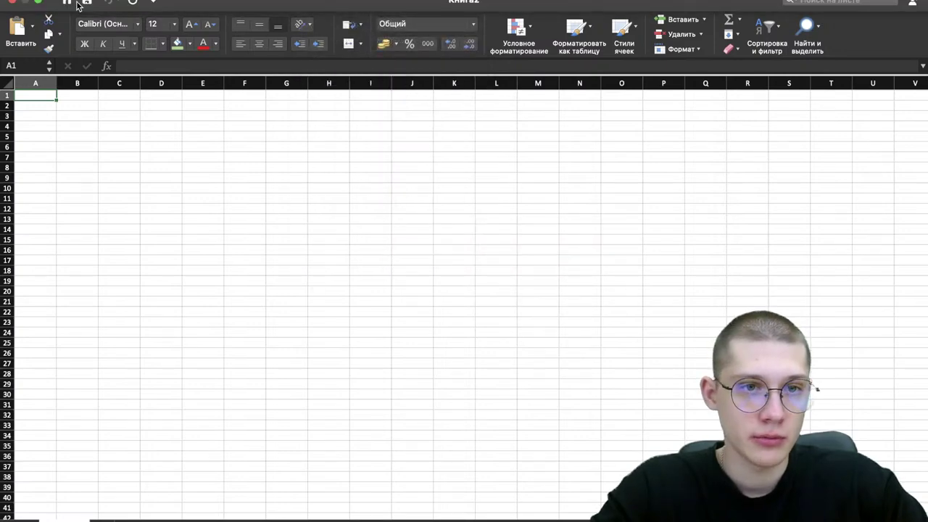
click(37, 4)
mouse_move(290, 2)
mouse_down()
mouse_move(315, 416)
mouse_move(305, 12)
mouse_up()
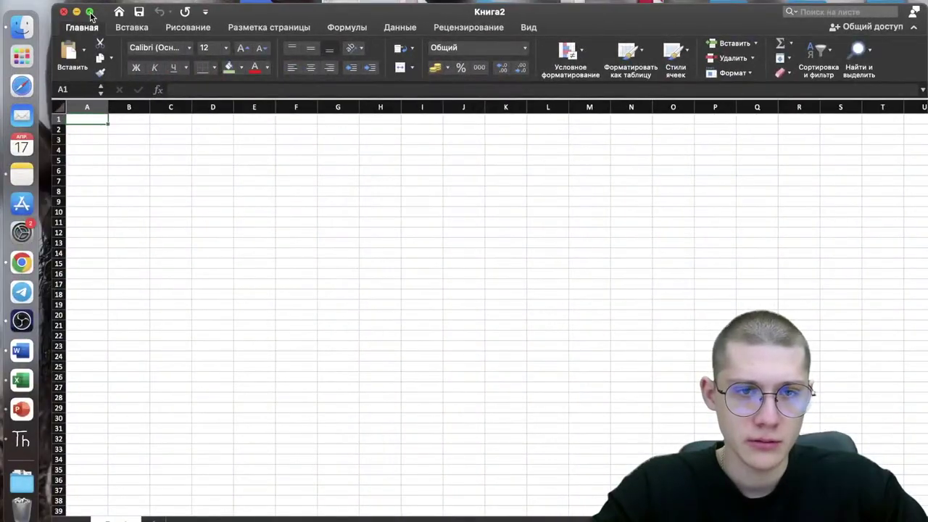
click(90, 14)
Copy the entire contents of 26-39.txt and paste them into the new workbook starting at cell A1.
key(ctrl+Left)
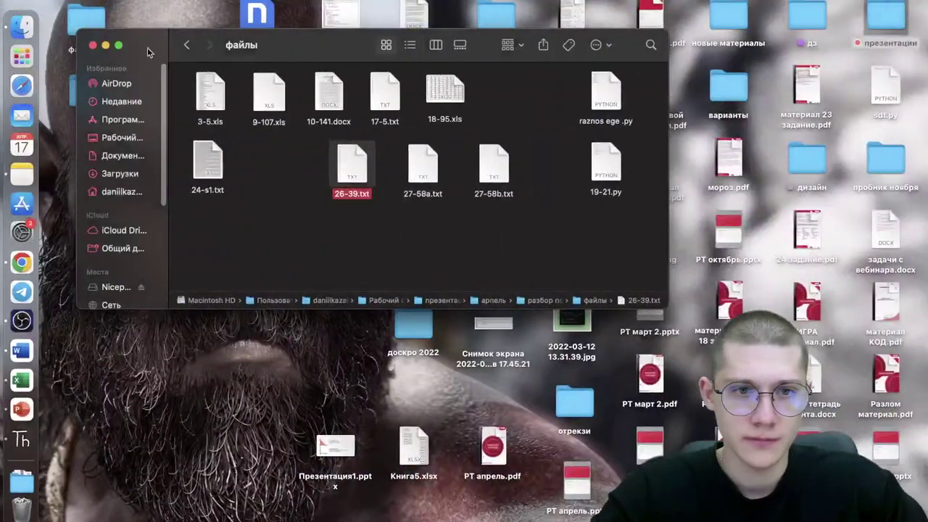
double_click(361, 162)
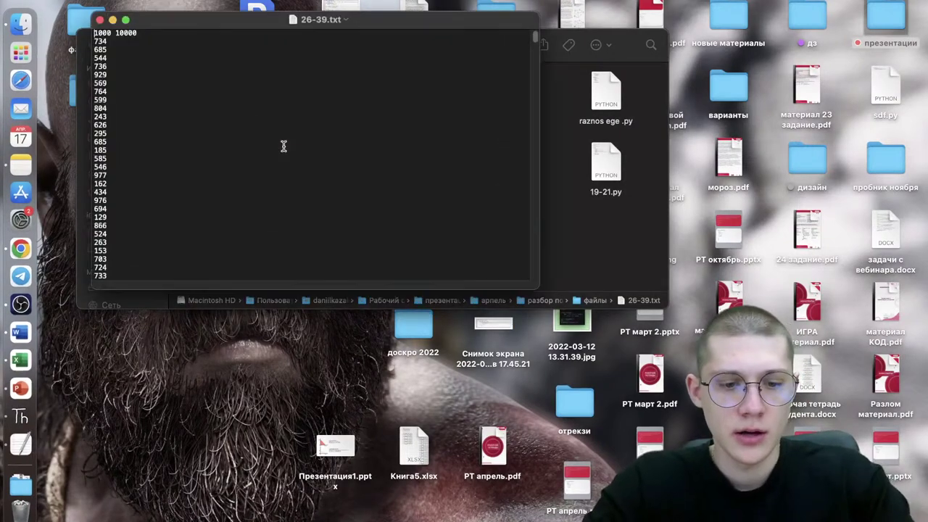
key(super+a)
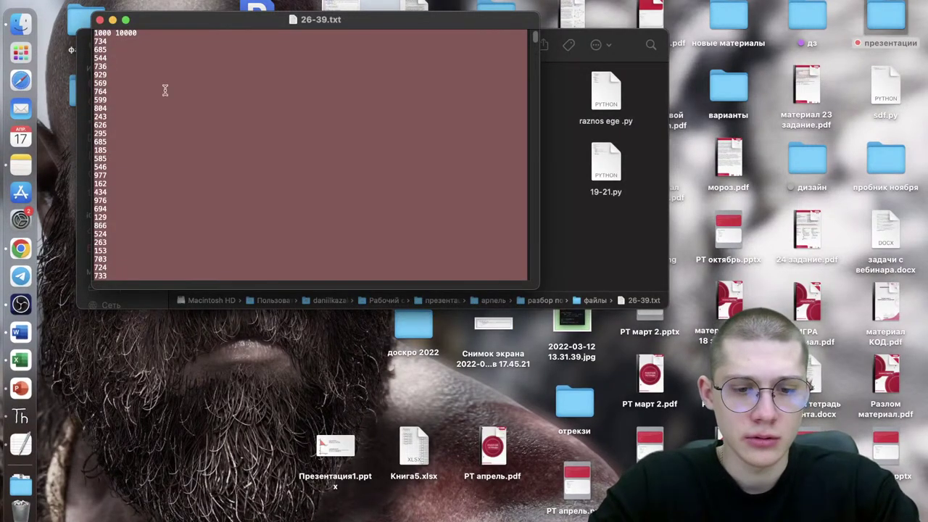
key(super+c)
key(ctrl+Right)
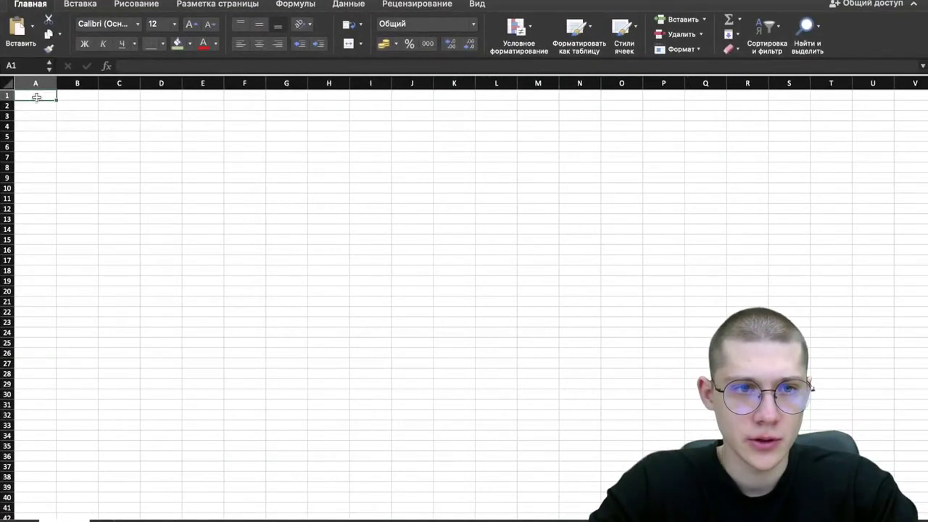
key(super+v)
click(124, 137)
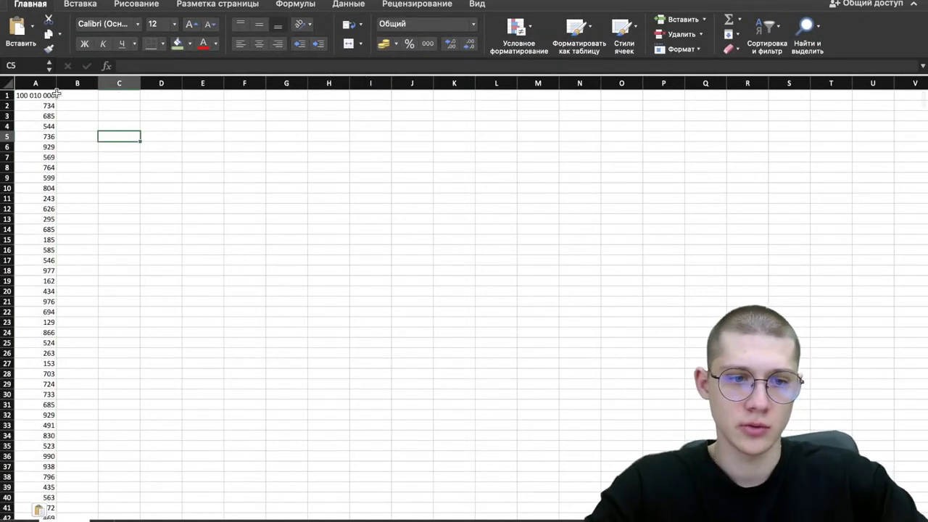
Widen column A to fit its first value and enter 10000 in cell C2.
mouse_move(51, 2)
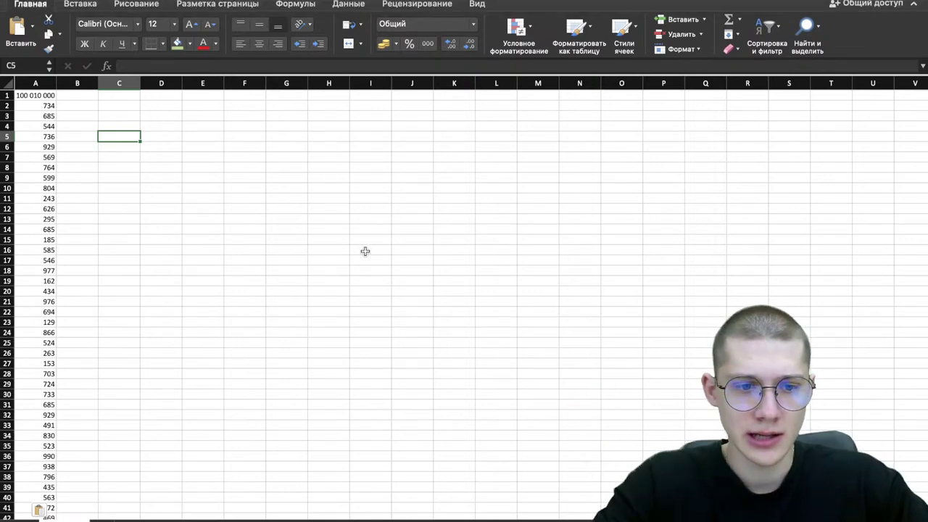
scroll(167, 155, up, 5)
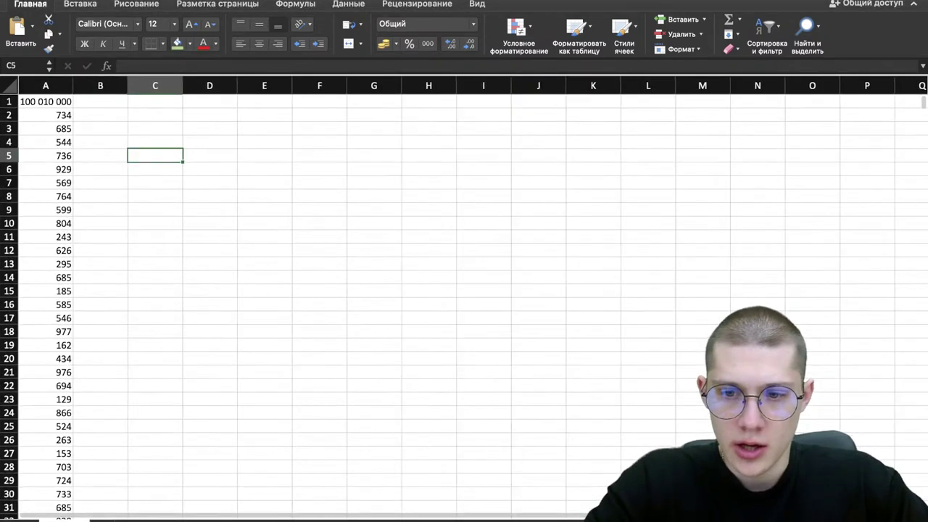
drag(90, 87, 125, 87)
click(56, 109)
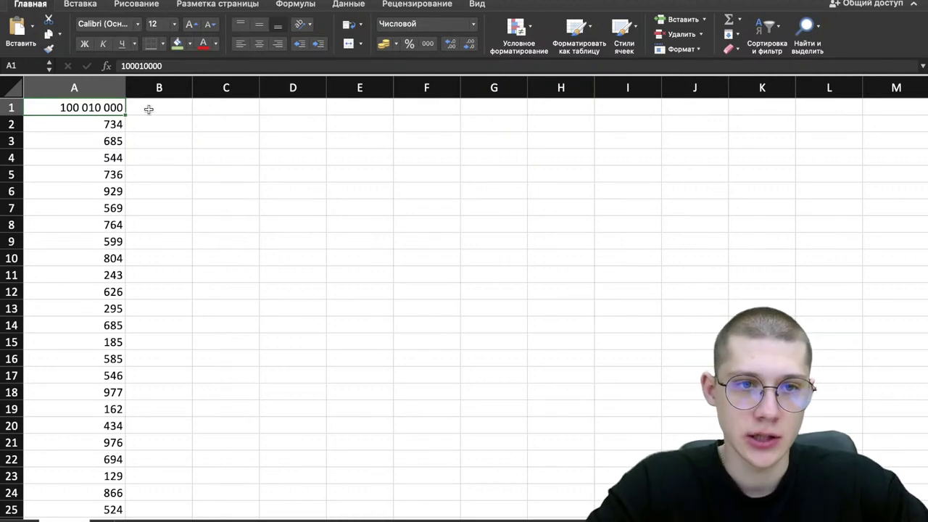
click(228, 126)
double_click(228, 127)
text(10)
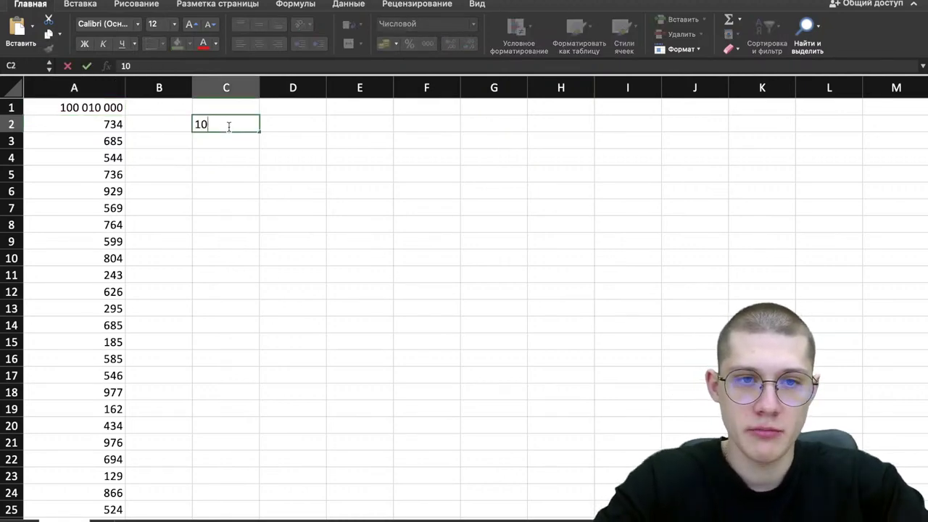
text(000)
key(Return)
Delete cell A1 and shift the cells below it up.
click(113, 114)
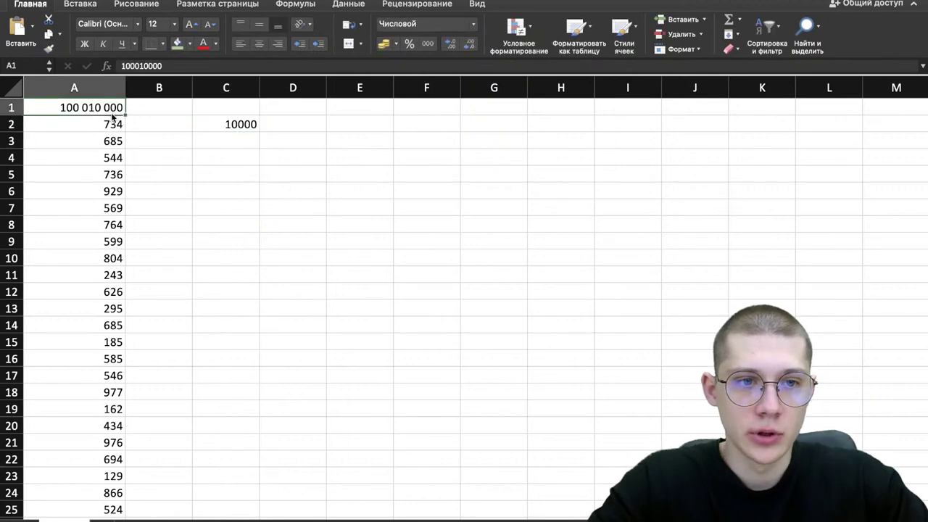
right_click(112, 115)
click(176, 236)
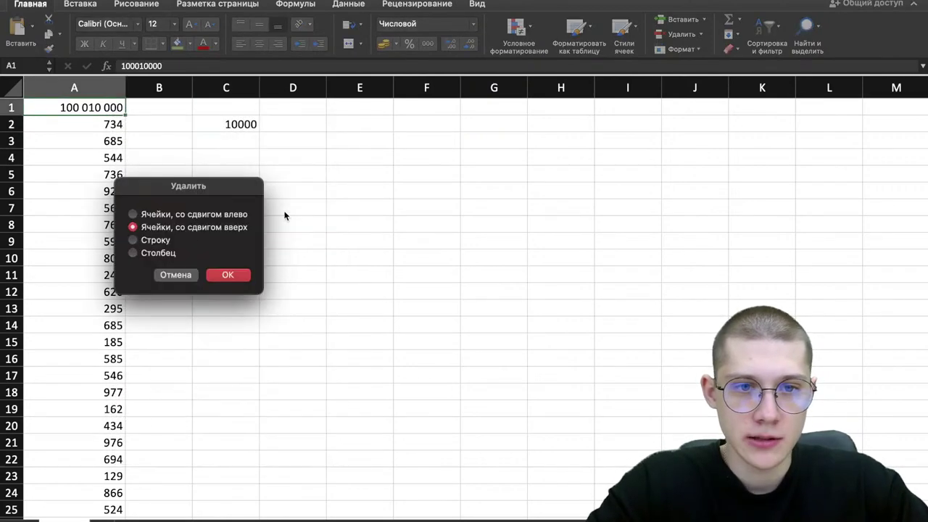
click(228, 275)
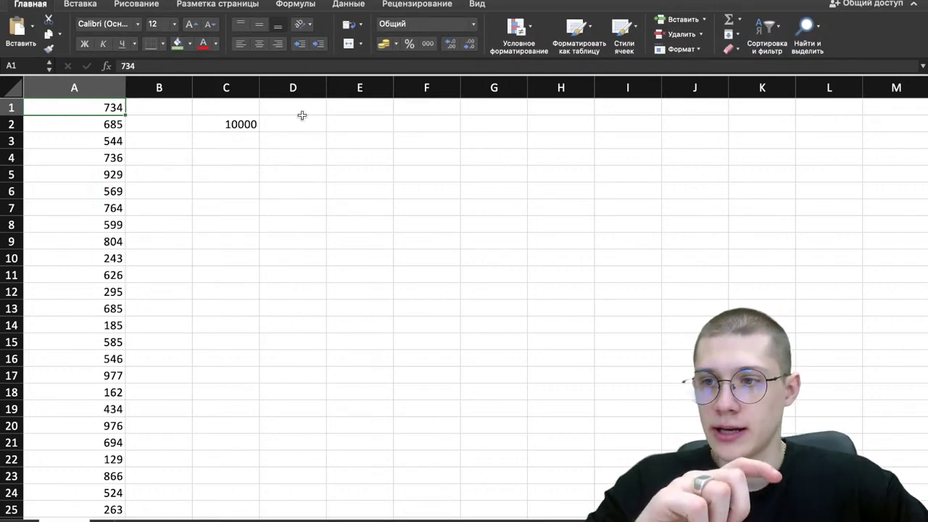
Sort the numbers in column A in ascending order.
click(114, 92)
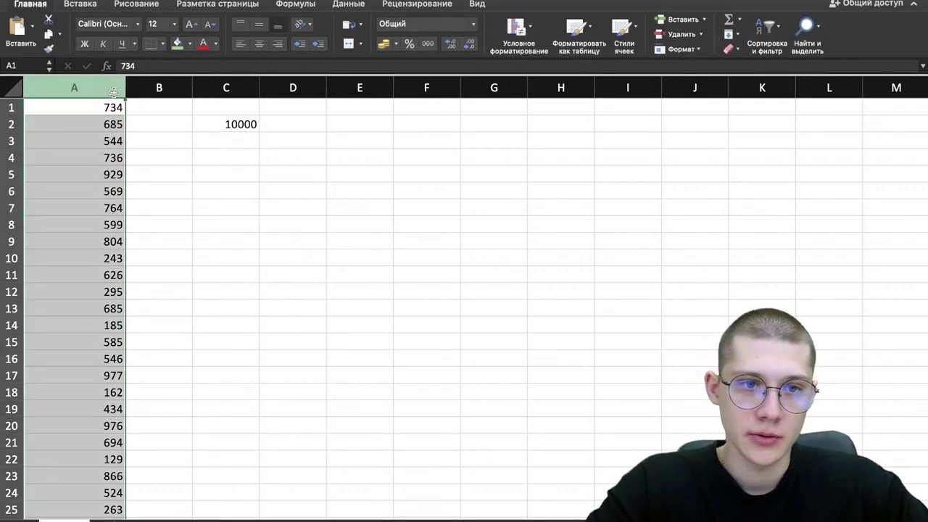
click(765, 43)
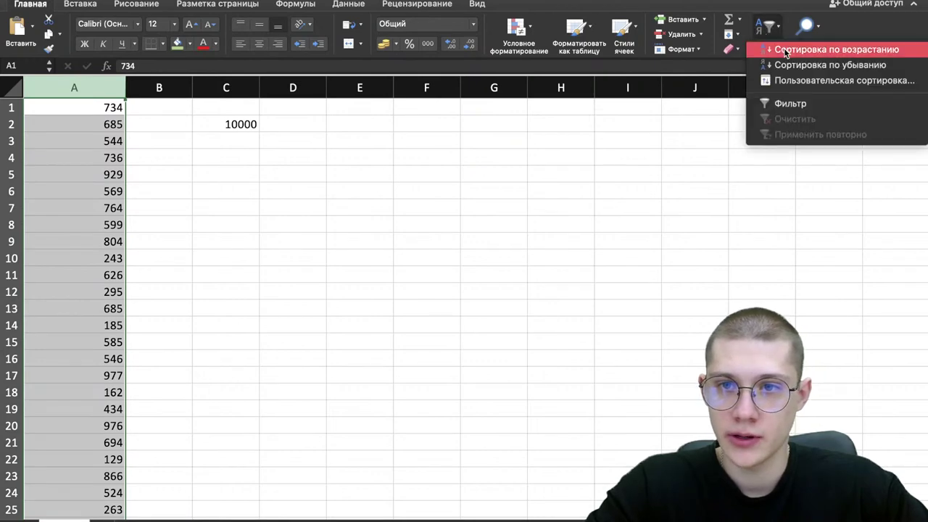
click(785, 51)
click(410, 143)
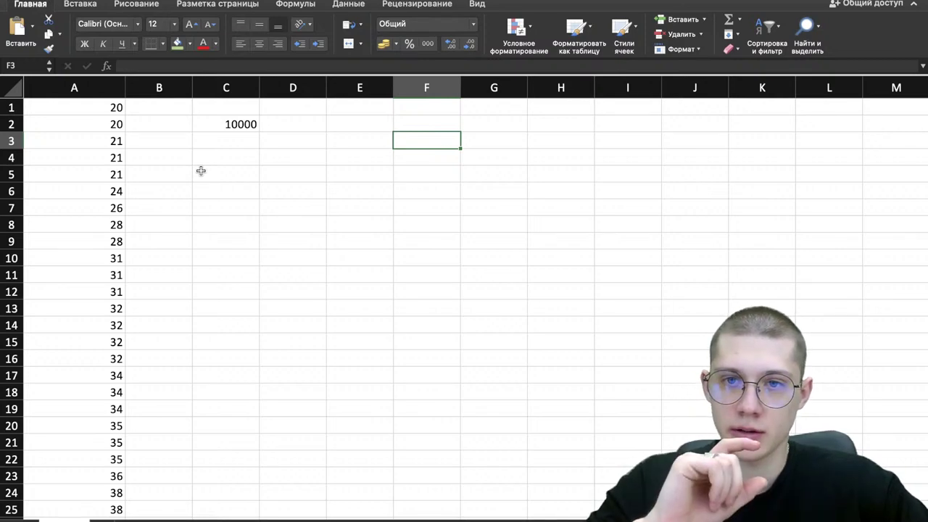
Select the sorted values in cells A154 to A169 to examine their total.
scroll(106, 255, down, 20)
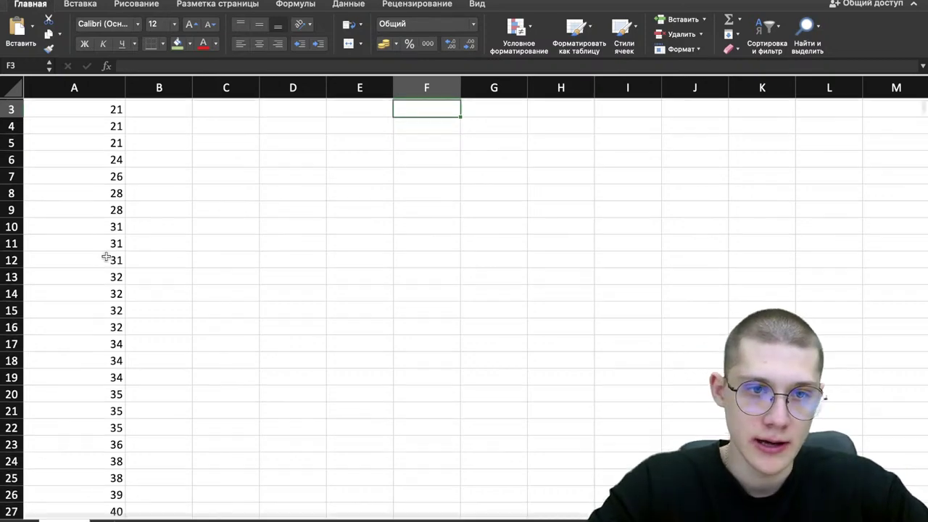
scroll(105, 255, down, 20)
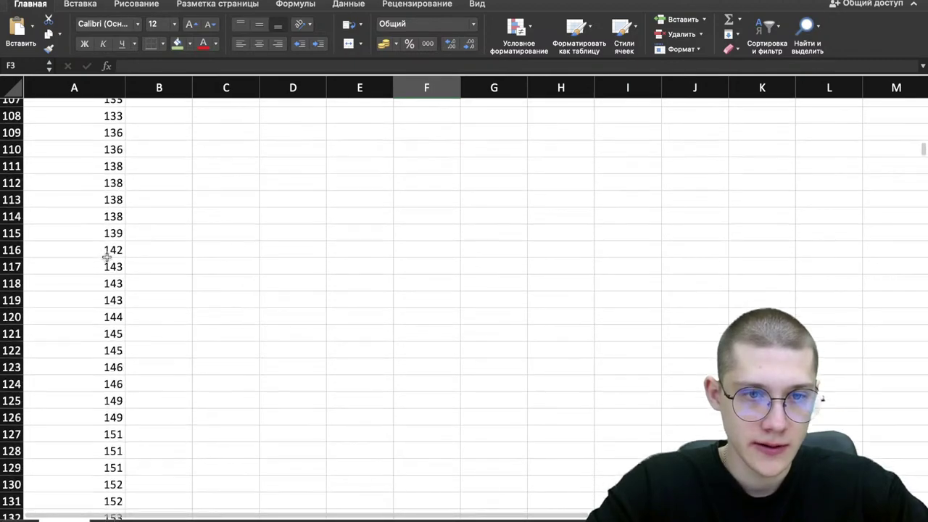
scroll(107, 255, up, 4)
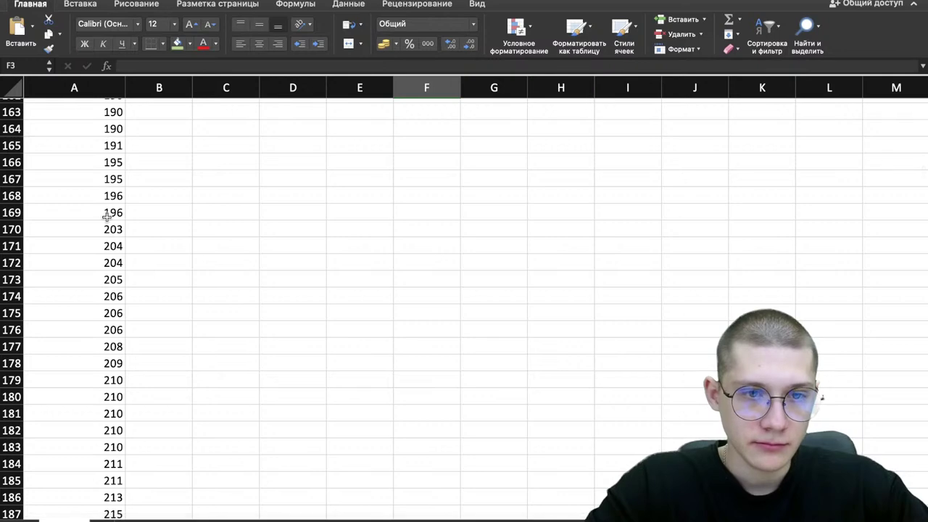
drag(107, 215, 102, 159)
Take the workbook out of full screen and shrink its window in width and height so the status bar fits on screen.
click(176, 45)
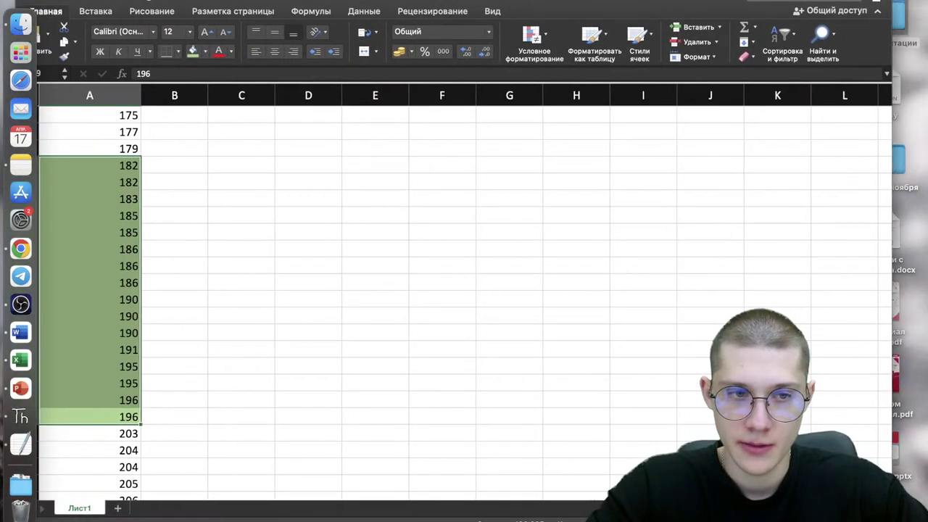
drag(887, 427, 741, 426)
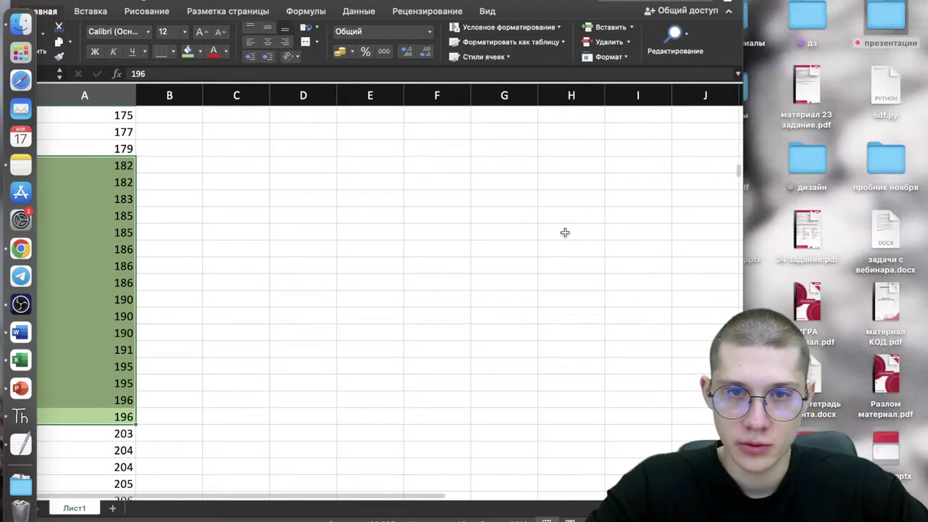
drag(411, 2, 449, 2)
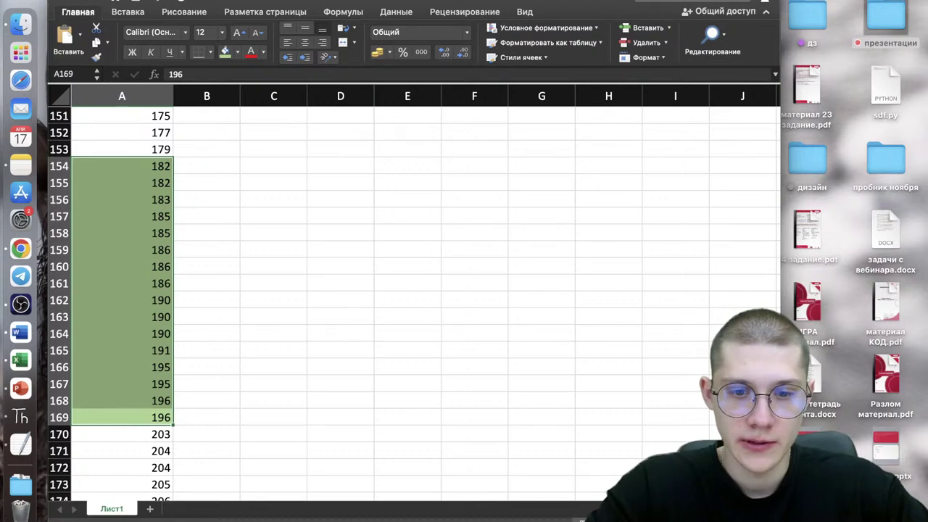
drag(458, 519, 463, 458)
scroll(377, 261, down, 1)
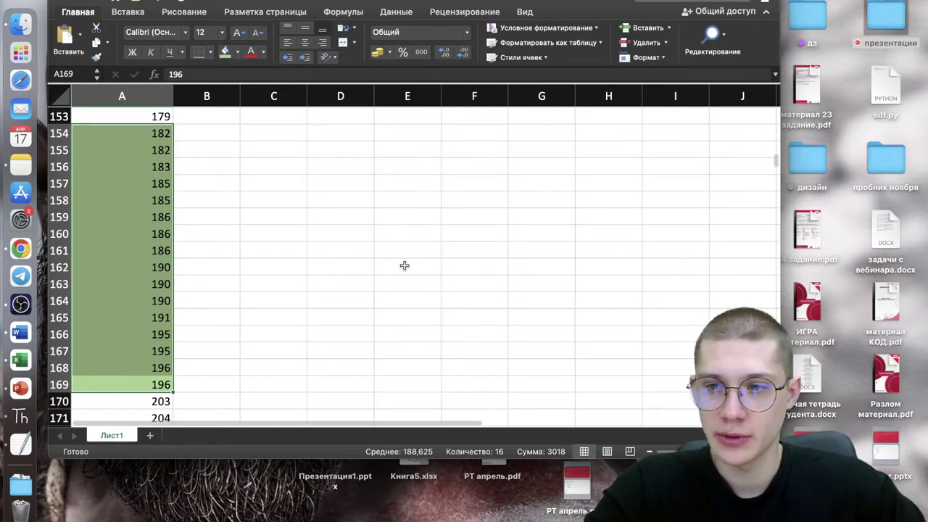
scroll(404, 266, up, 20)
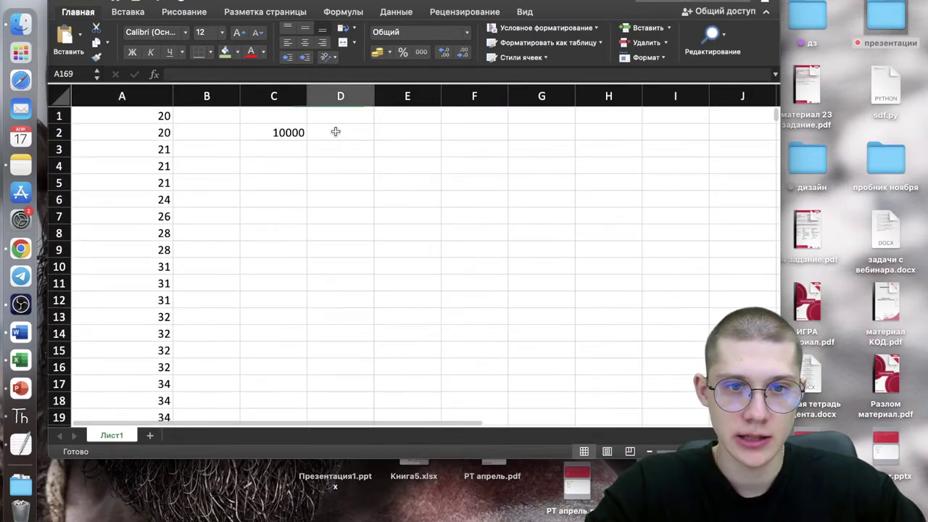
Calculate the remaining capacity in cell D2 with the formula =C2-3018.
click(335, 131)
text(=)
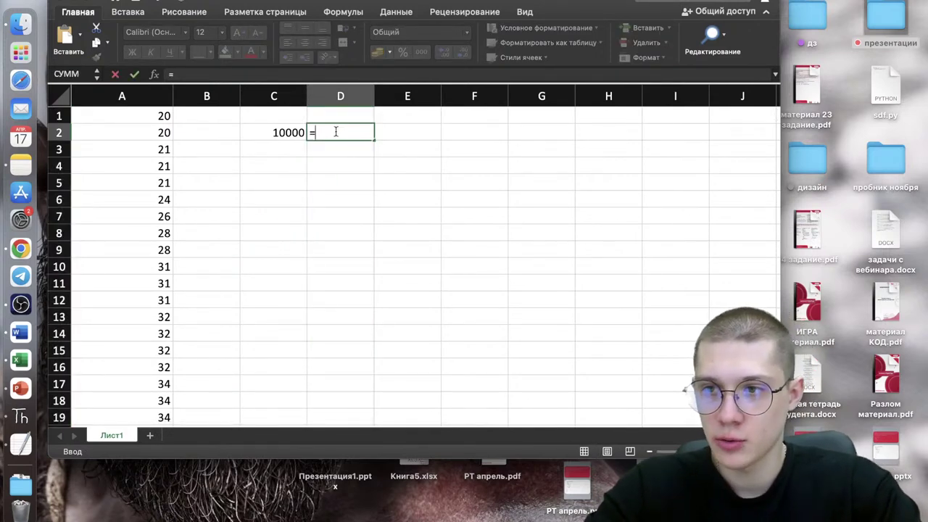
click(282, 132)
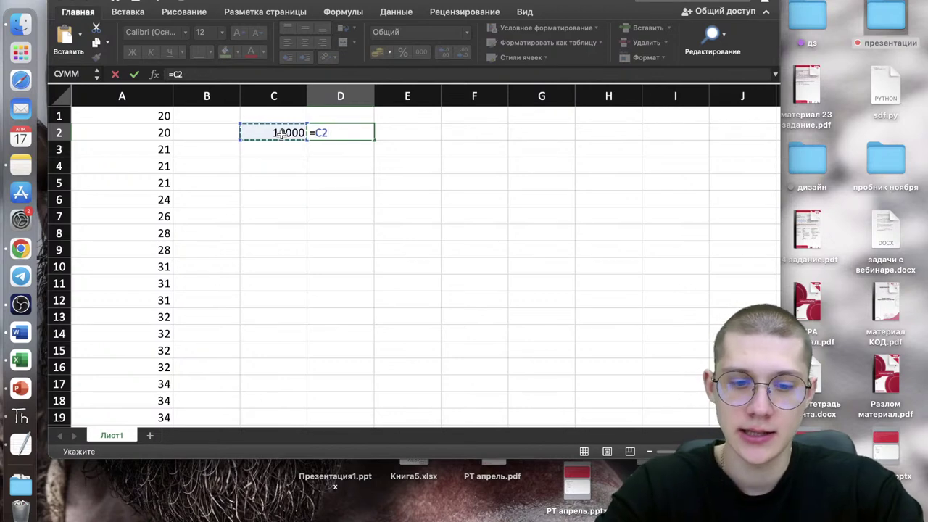
text(-3018)
key(Return)
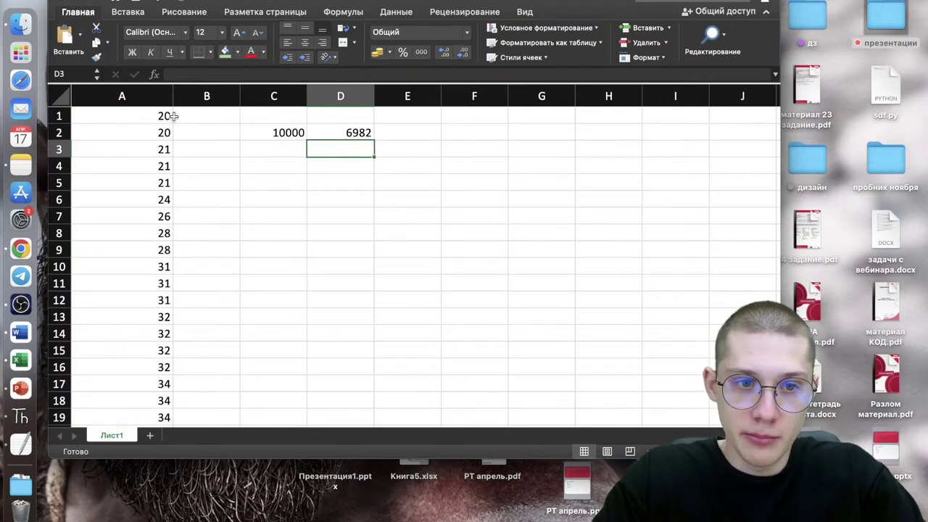
Select ranges of the smallest numbers from cell A1 downward to examine their running sum against the remainder in D2.
drag(168, 116, 164, 133)
click(270, 168)
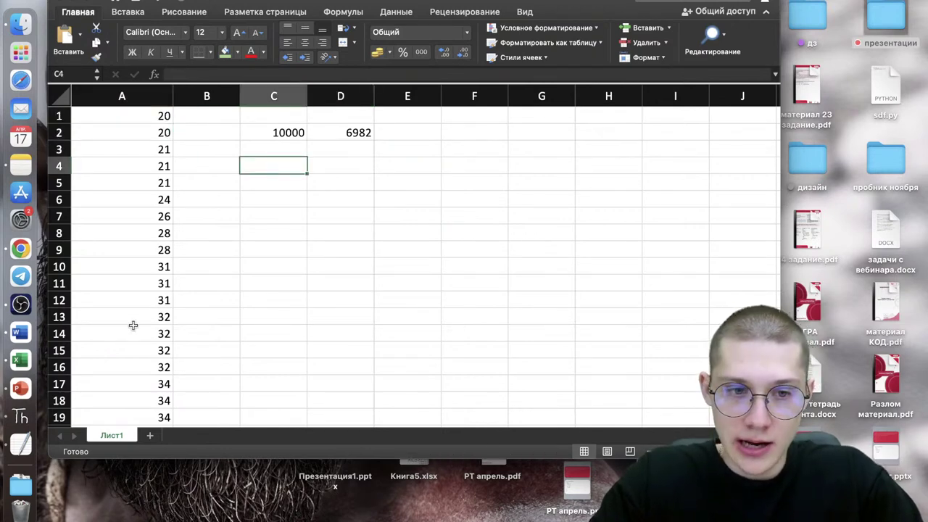
scroll(142, 363, down, 5)
click(148, 389)
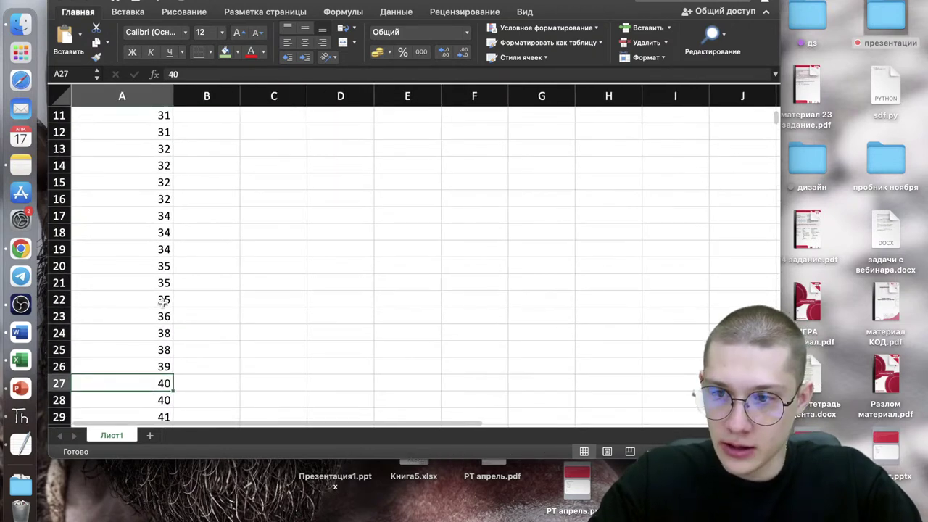
scroll(163, 302, up, 5)
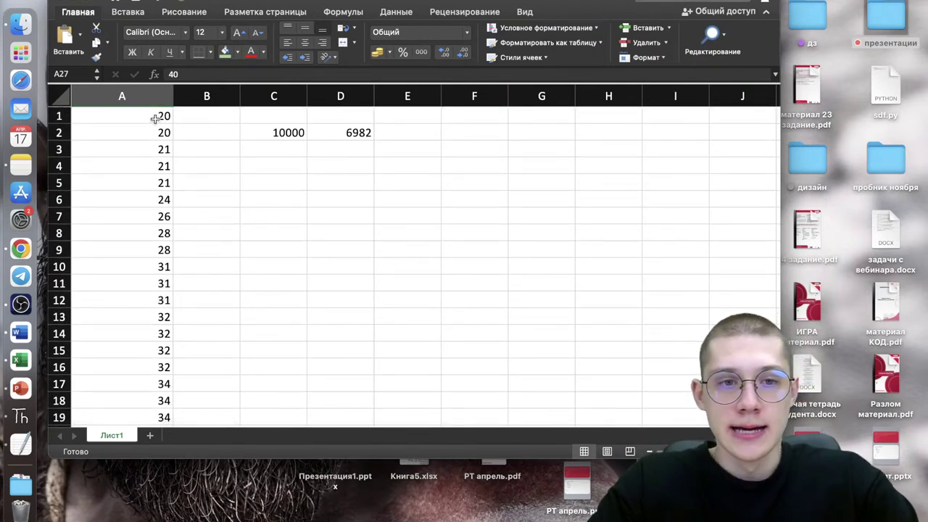
drag(156, 116, 136, 289)
click(348, 227)
scroll(348, 222, up, 15)
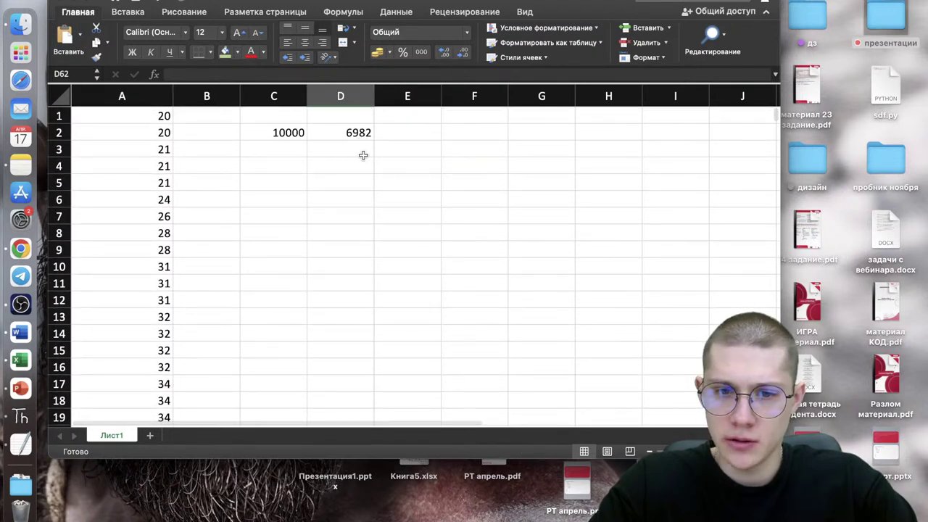
drag(156, 116, 156, 166)
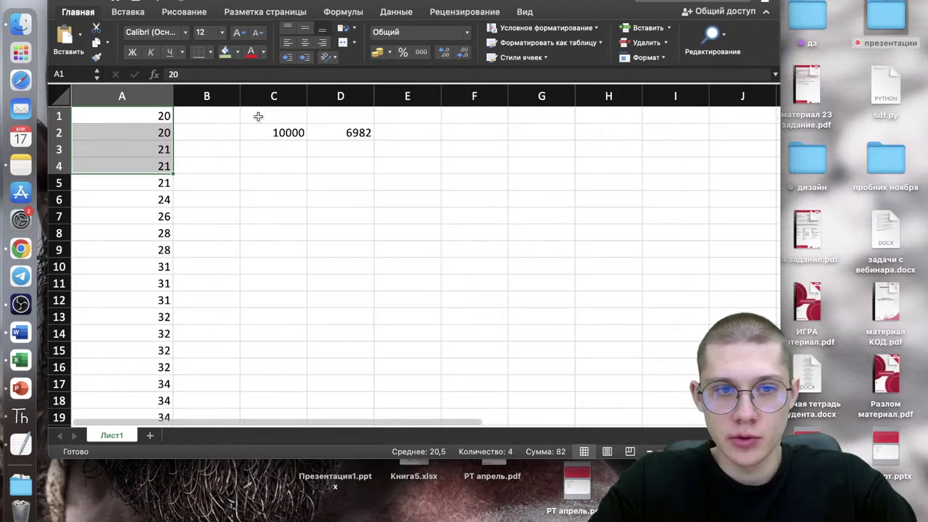
Select cells A1 to A102 and fill them with a light gold colour.
drag(166, 116, 112, 281)
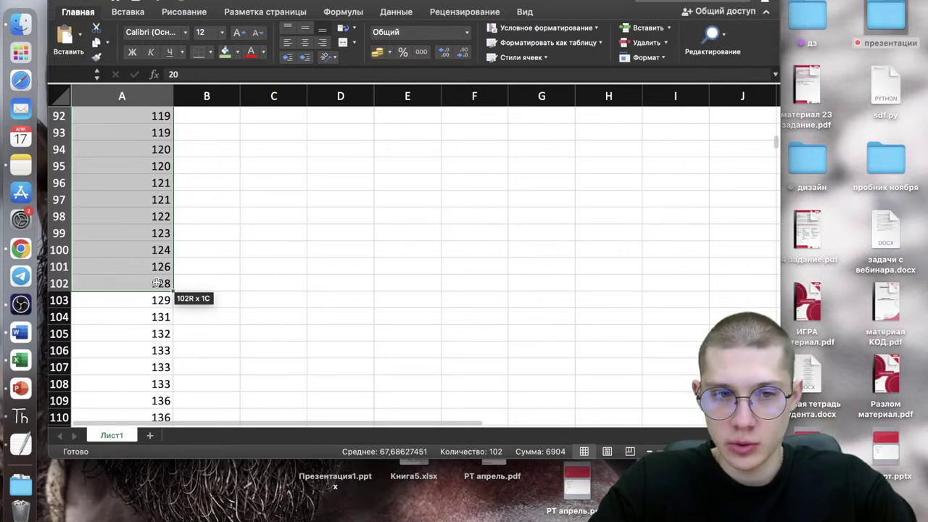
drag(156, 282, 152, 298)
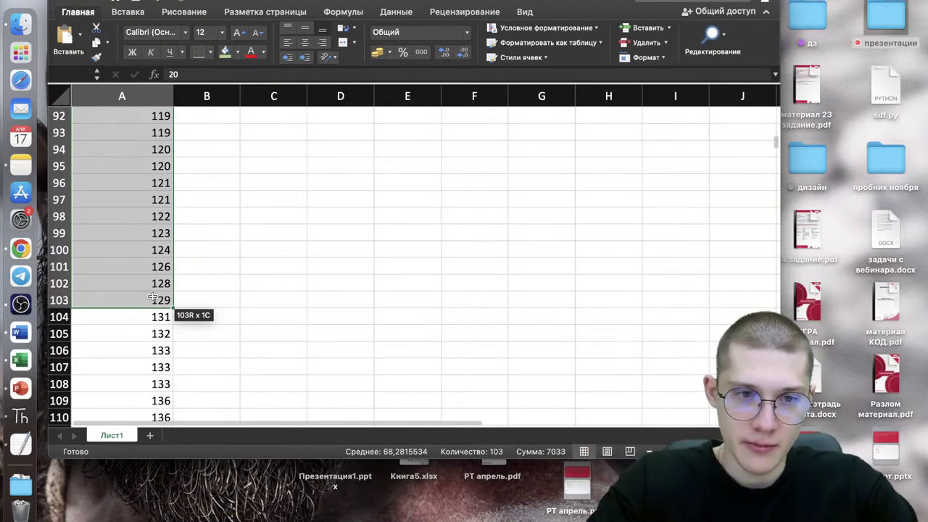
drag(152, 290, 152, 284)
click(237, 52)
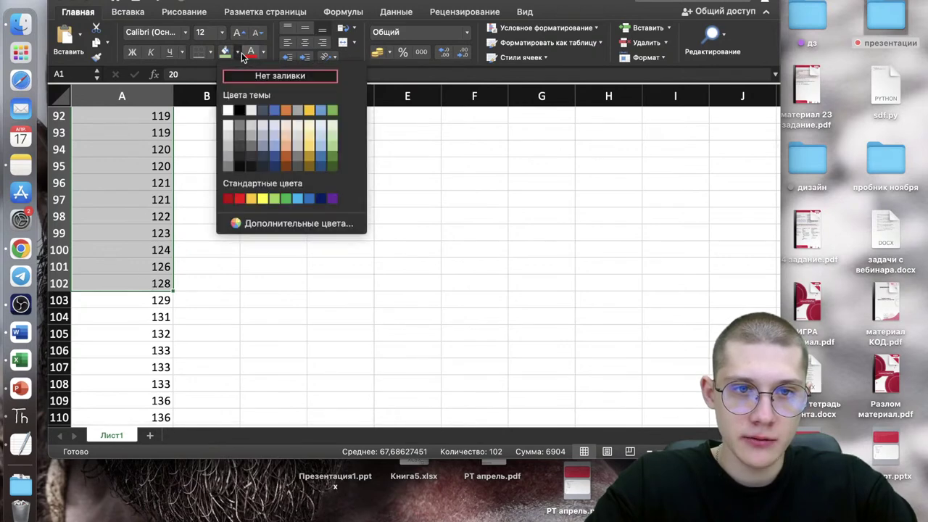
click(310, 130)
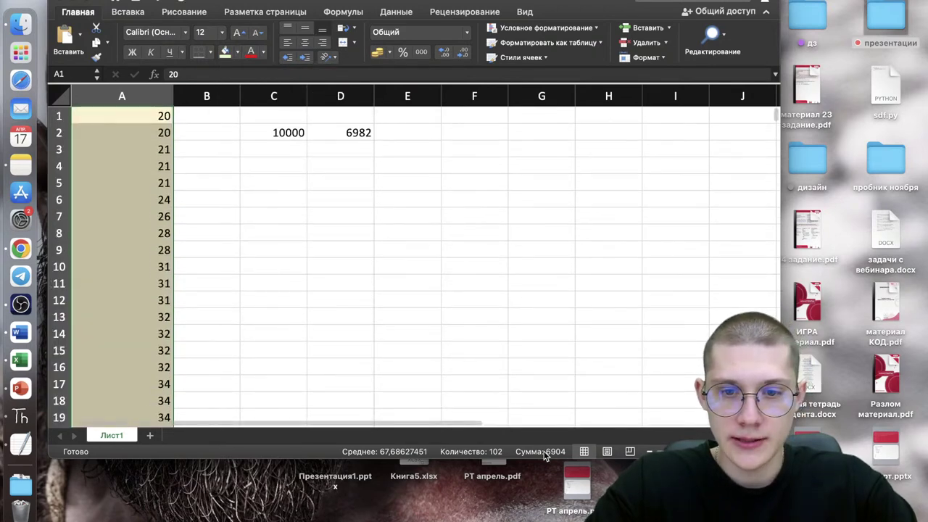
Calculate the leftover in cell E2 with the formula =D2-6904.
click(406, 130)
text(=)
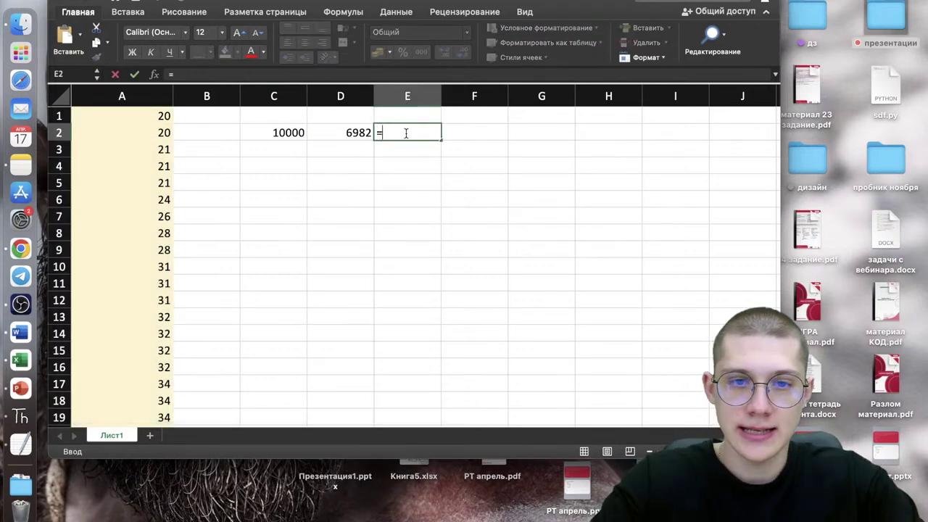
click(360, 129)
text(-)
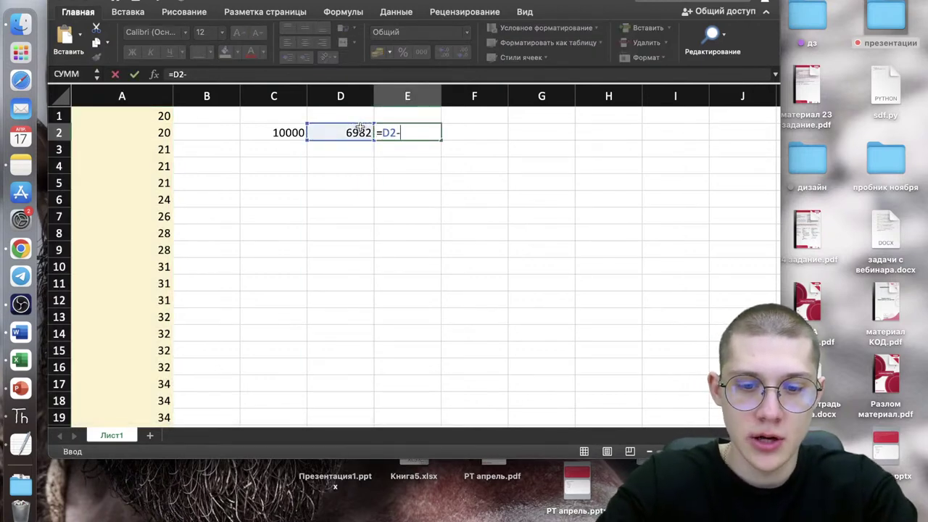
text(690)
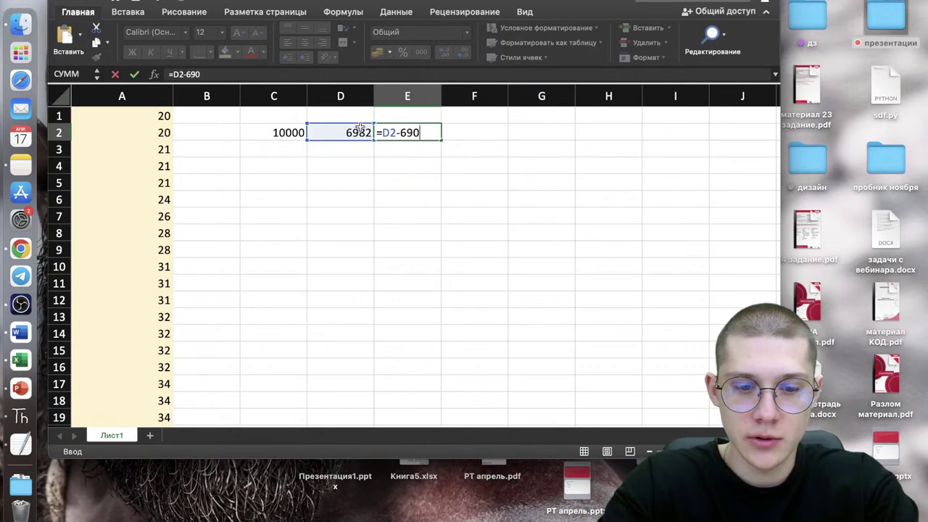
text(4)
key(Return)
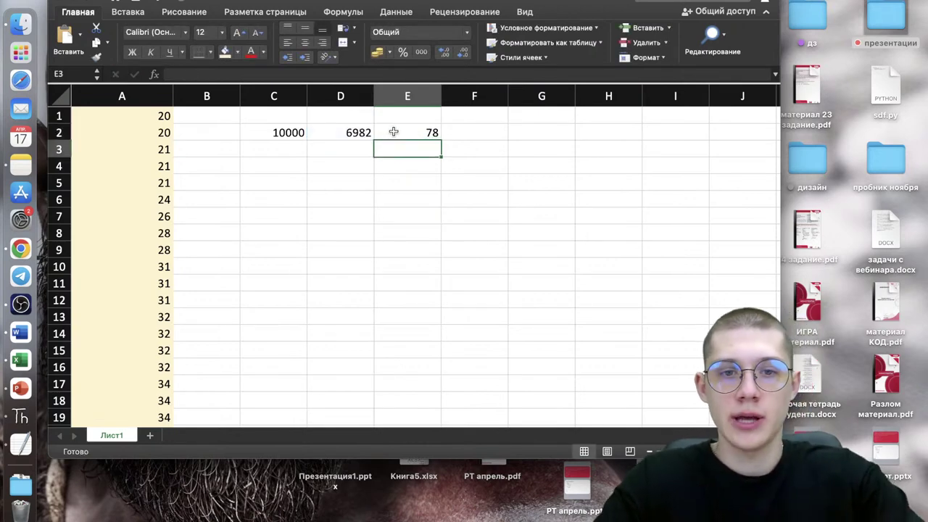
Review the end of the yellow range at row 102, and select the green cells A154 to A169 to examine their count and sum.
click(393, 131)
scroll(234, 226, down, 20)
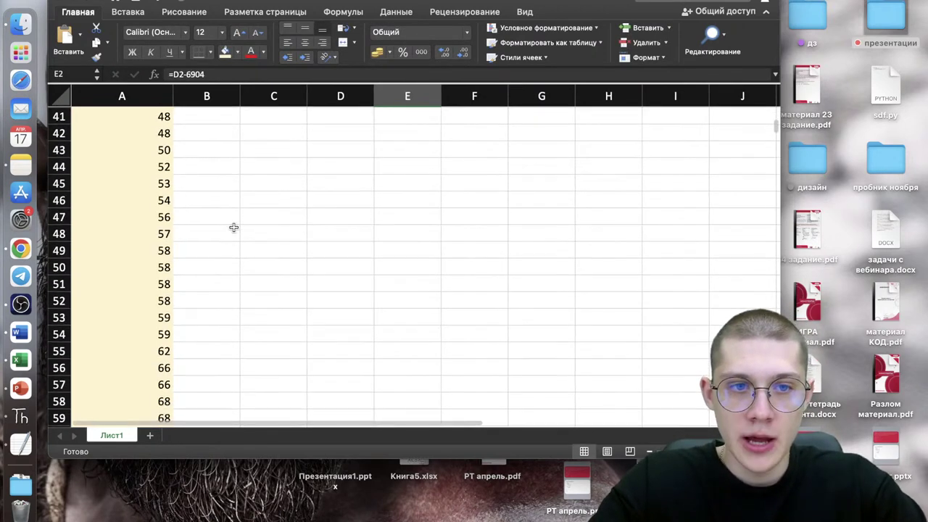
scroll(234, 228, down, 14)
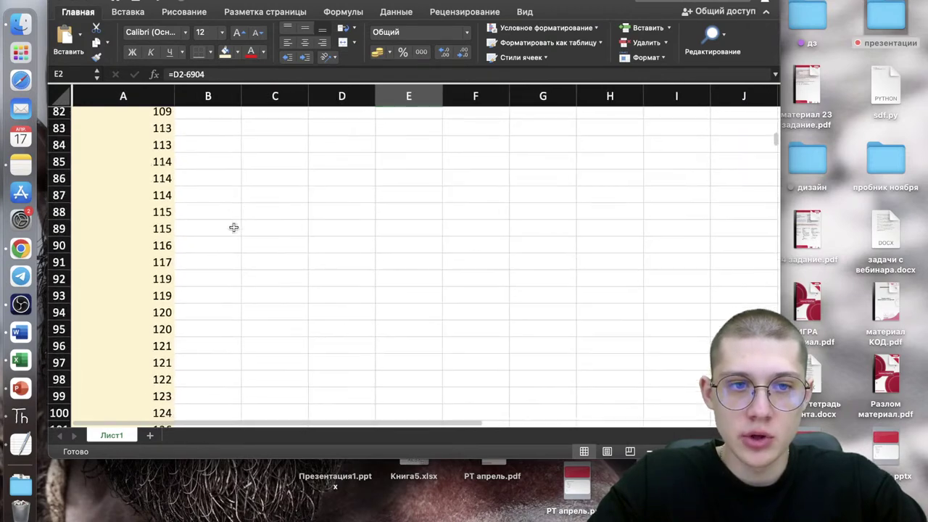
scroll(233, 227, up, 5)
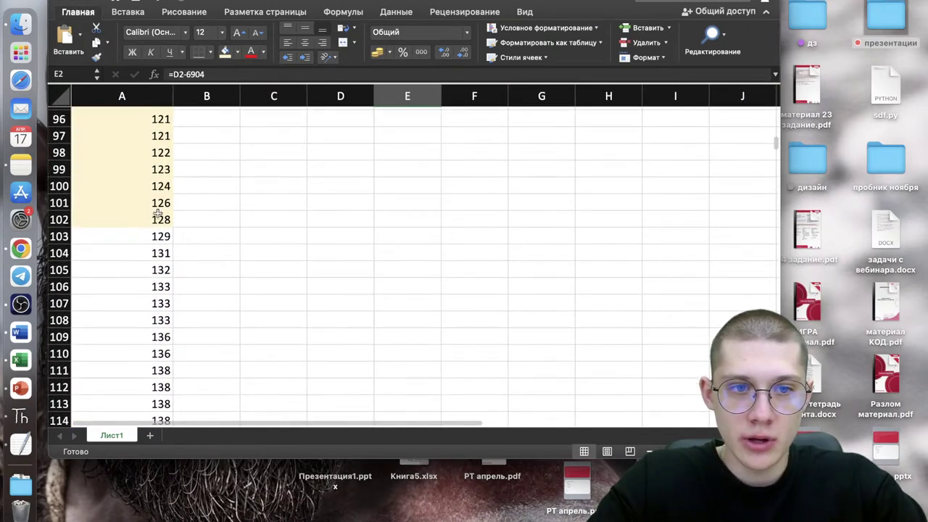
drag(60, 219, 205, 212)
scroll(206, 212, down, 8)
scroll(206, 215, down, 11)
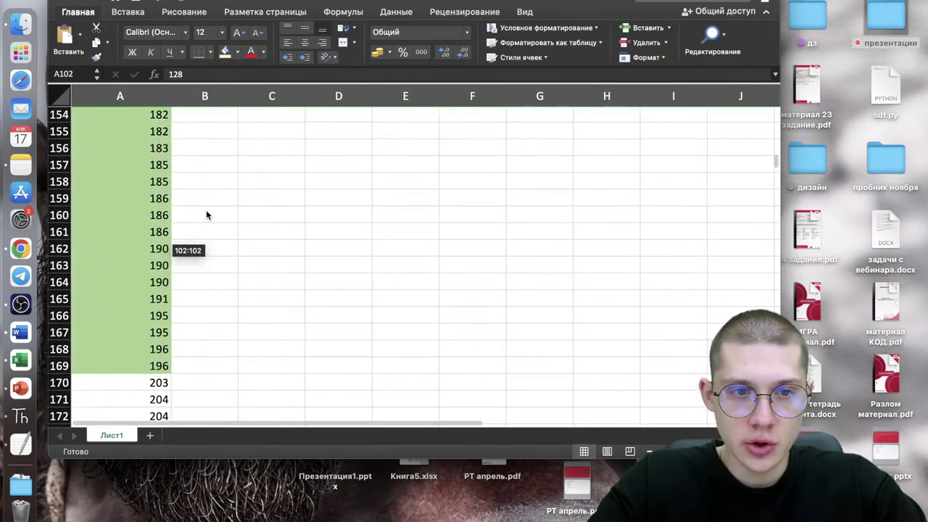
drag(141, 138, 141, 392)
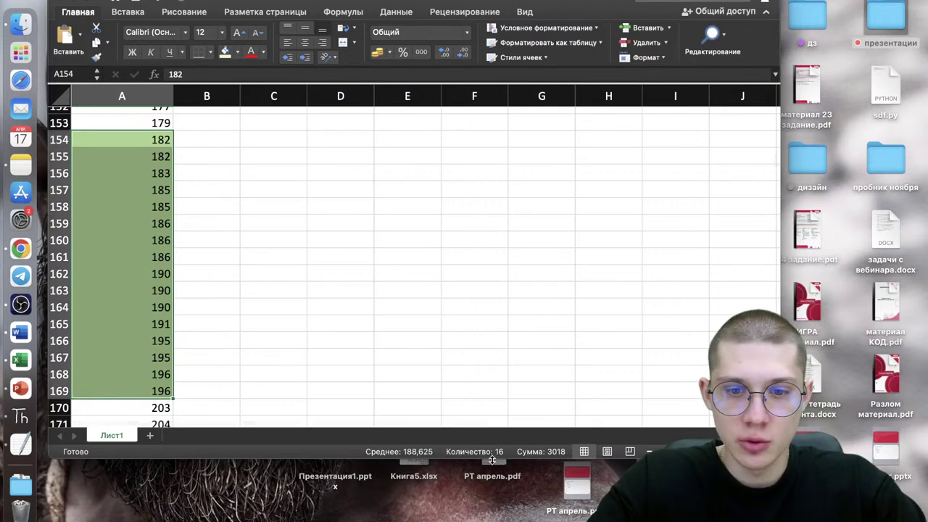
scroll(128, 246, up, 20)
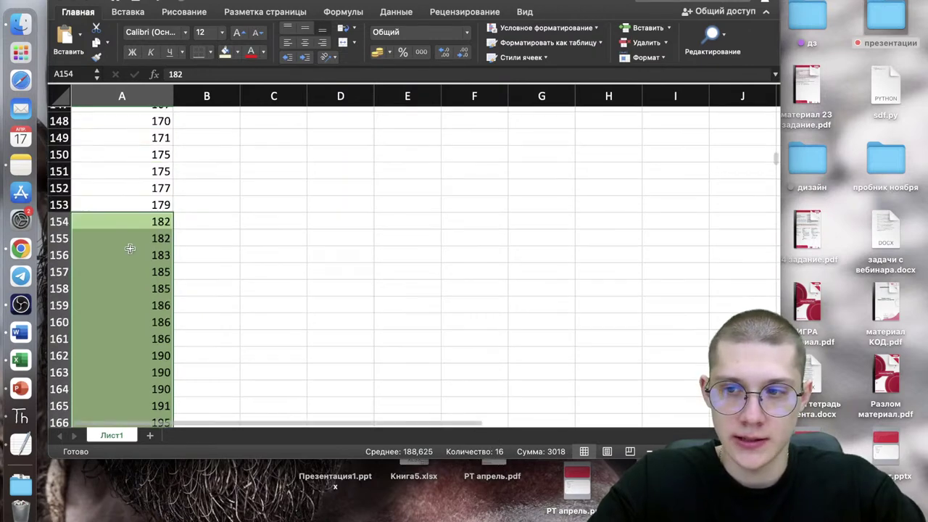
scroll(155, 231, down, 20)
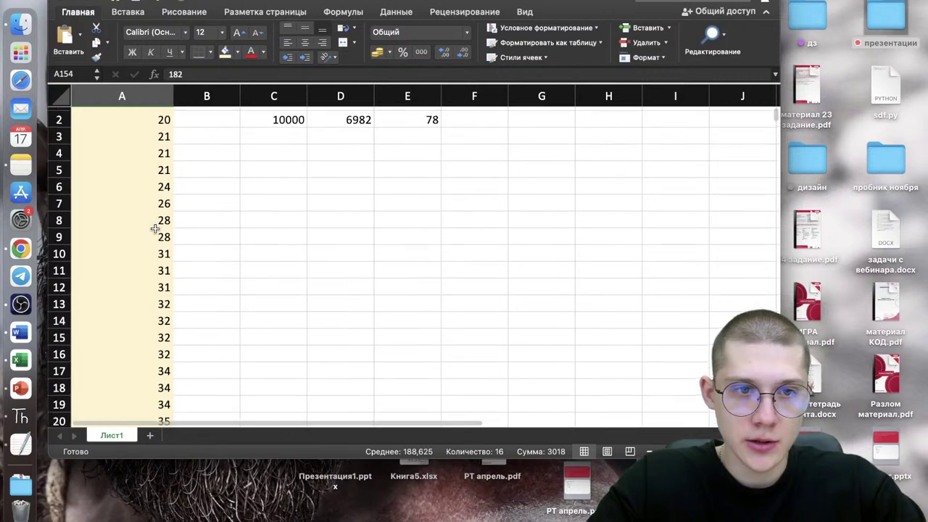
scroll(155, 227, up, 20)
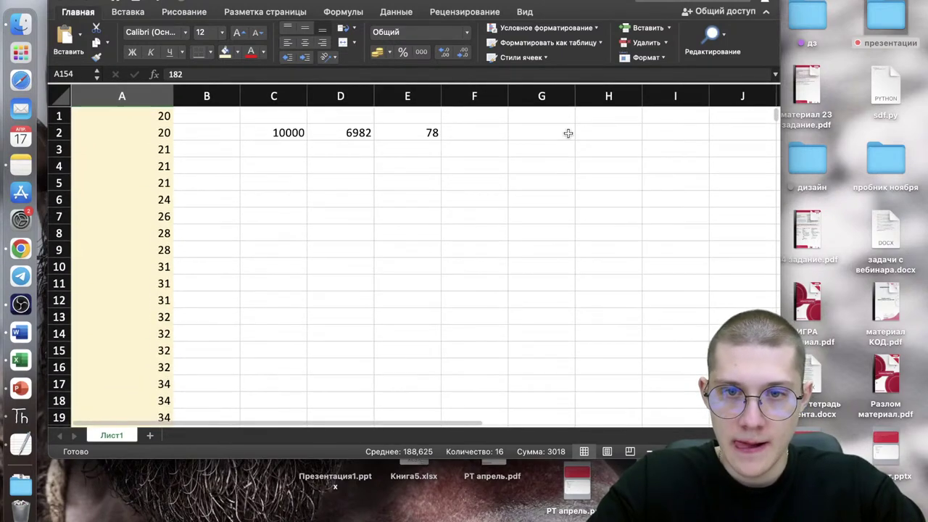
Enter 18 in cell G2 and fill the cell with light orange.
double_click(569, 133)
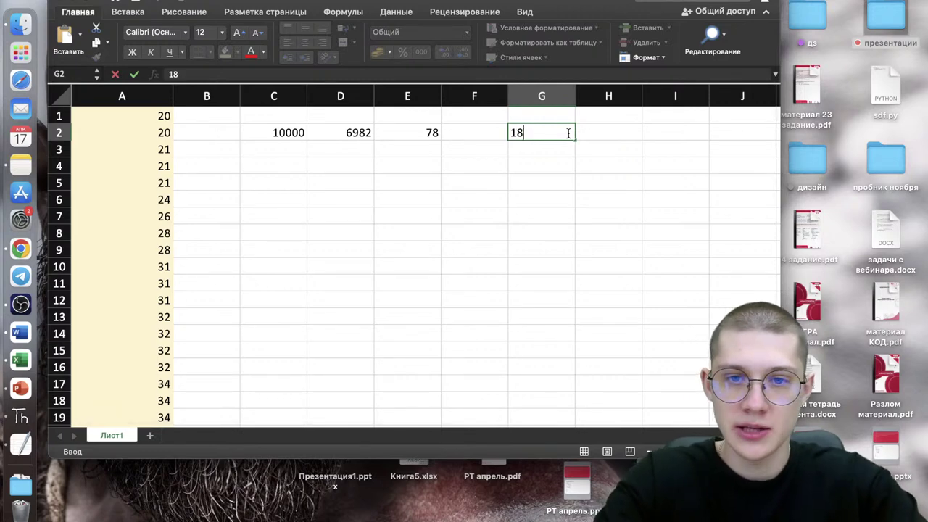
key(Return)
click(568, 133)
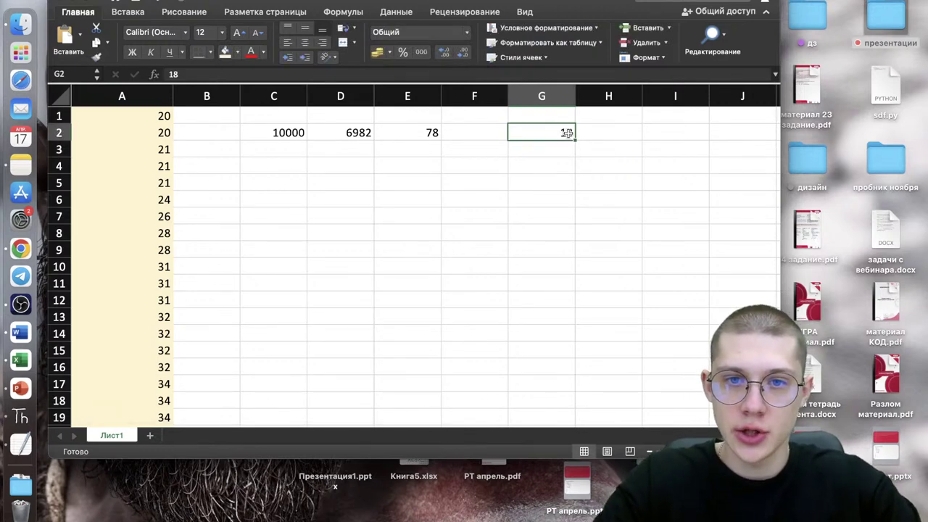
click(237, 52)
click(283, 139)
click(599, 131)
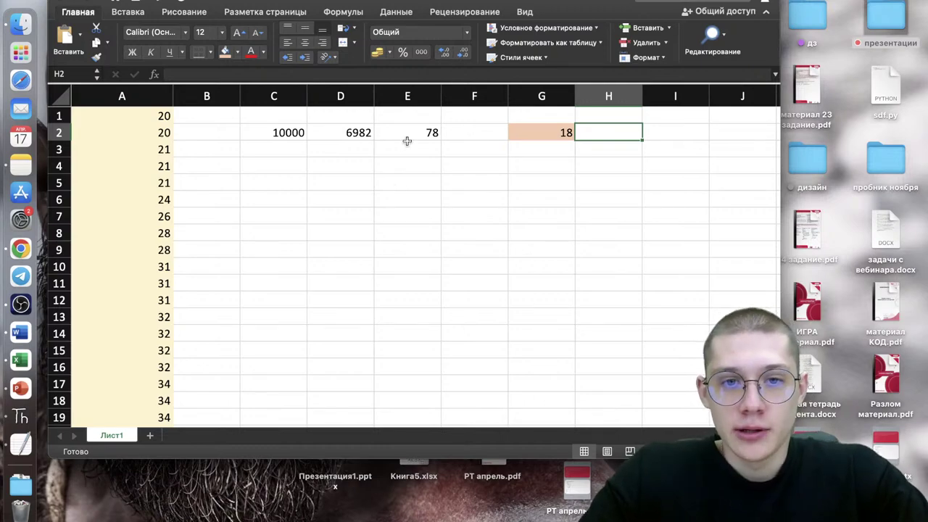
Examine the last yellow value in cell A102 alongside the orange value in G2 and the leftover in E2.
scroll(265, 297, down, 20)
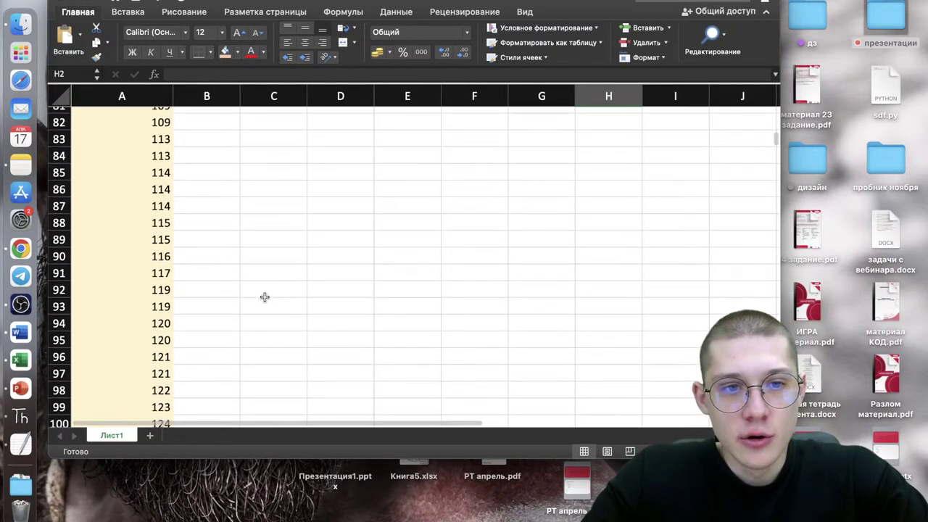
scroll(265, 296, down, 7)
scroll(265, 296, up, 2)
click(154, 219)
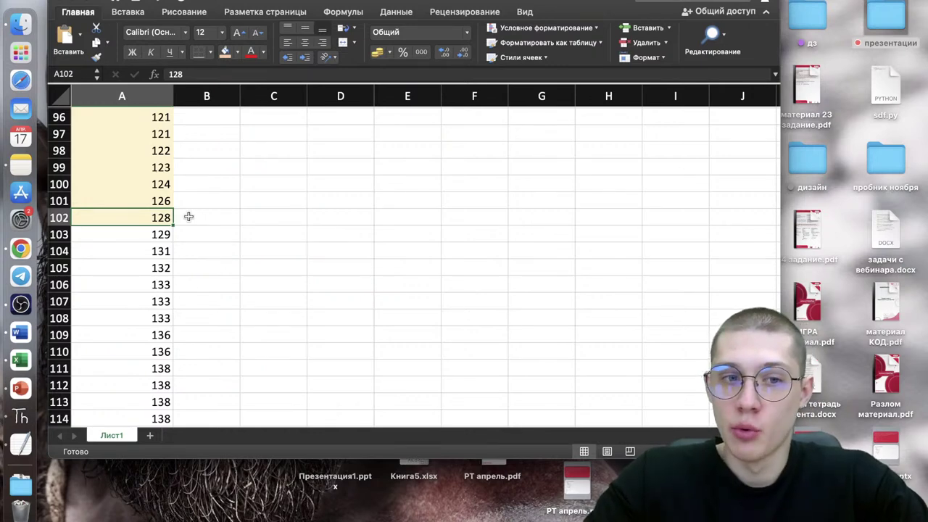
scroll(188, 217, up, 20)
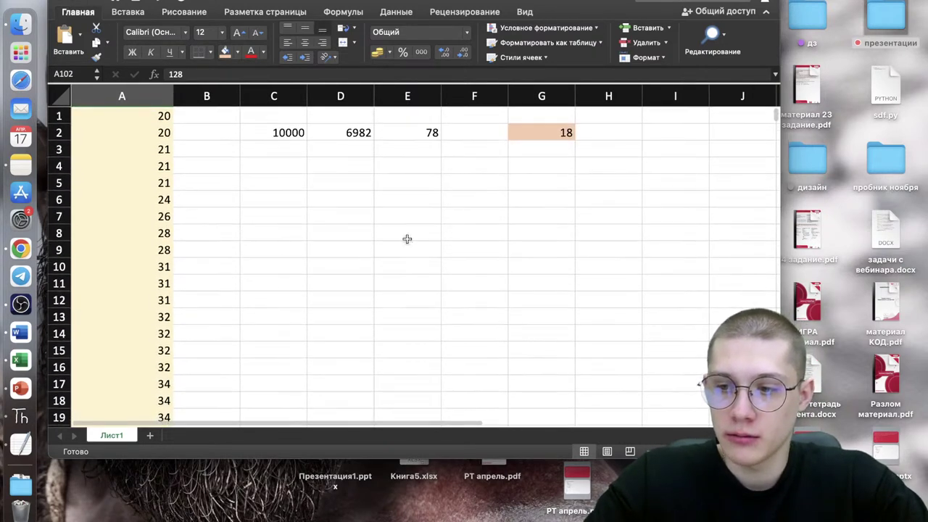
click(536, 131)
click(420, 132)
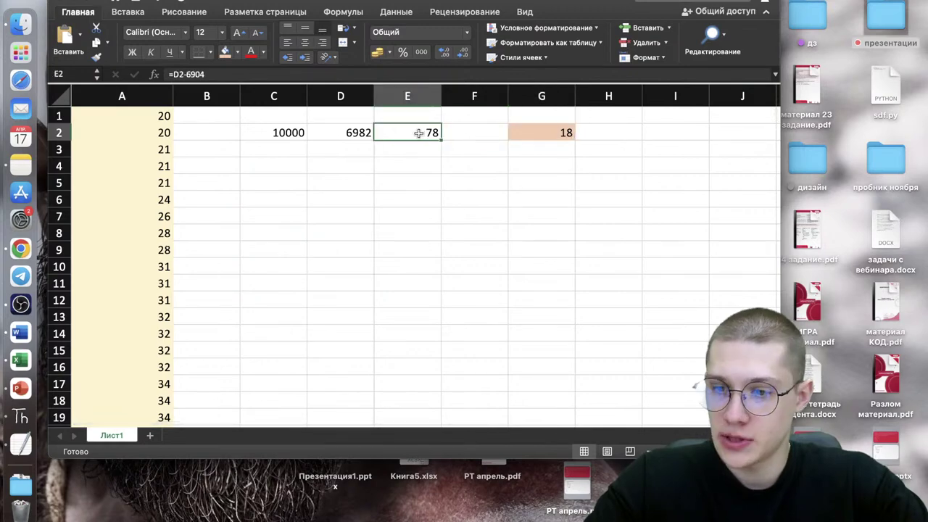
Add the leftover to the last yellow value by entering the formula =128+78 in cell B102.
scroll(332, 245, down, 20)
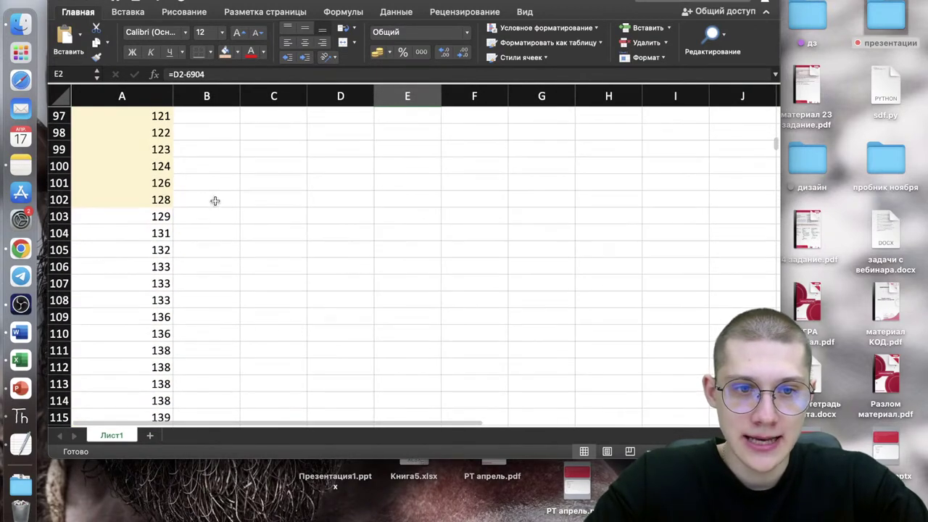
click(215, 201)
text(=)
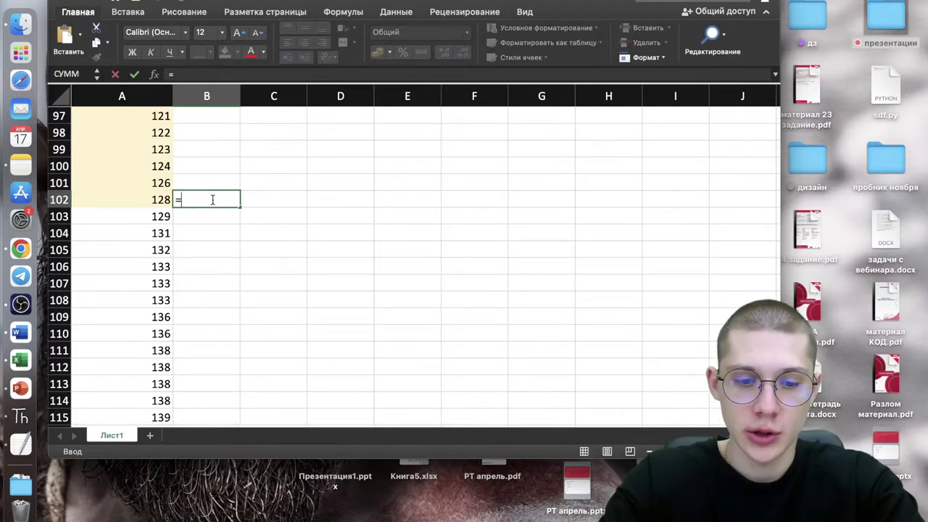
text(128+)
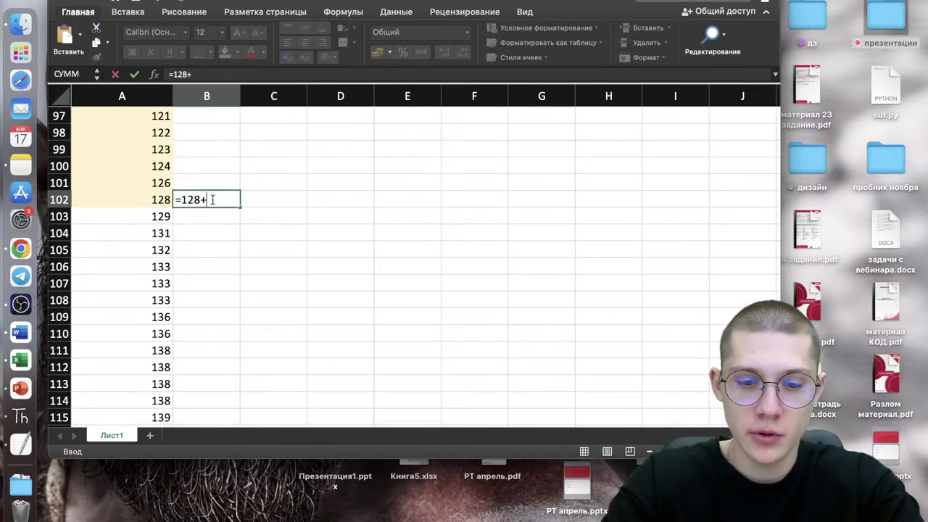
text(78)
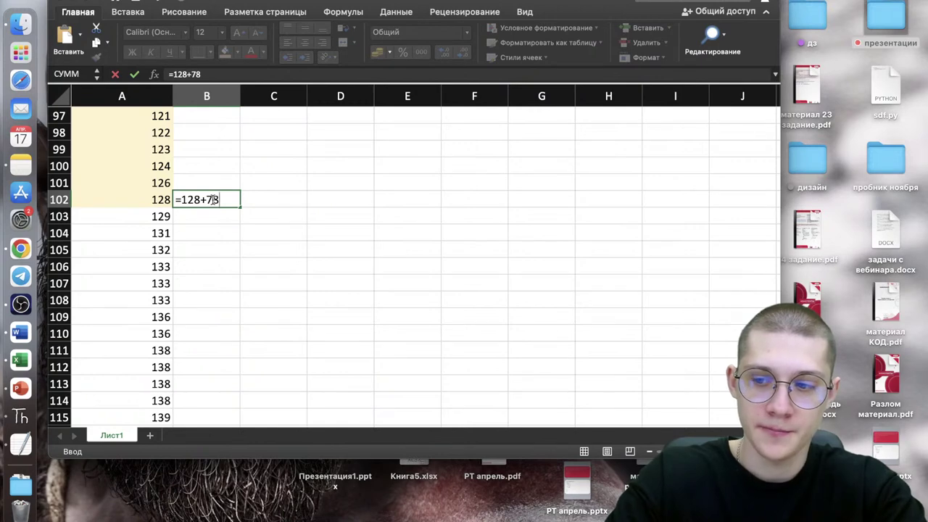
key(Return)
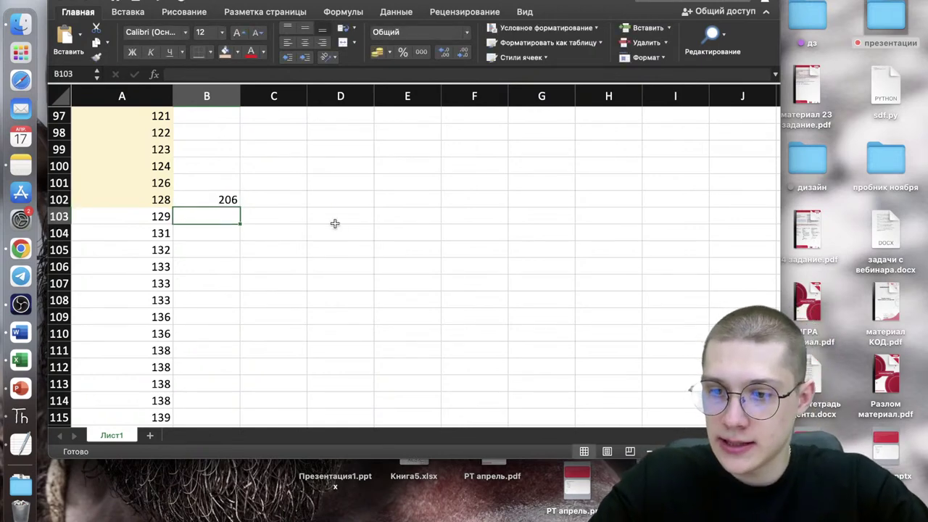
Change the value in the orange cell G2 to 118.
scroll(335, 223, up, 20)
double_click(552, 134)
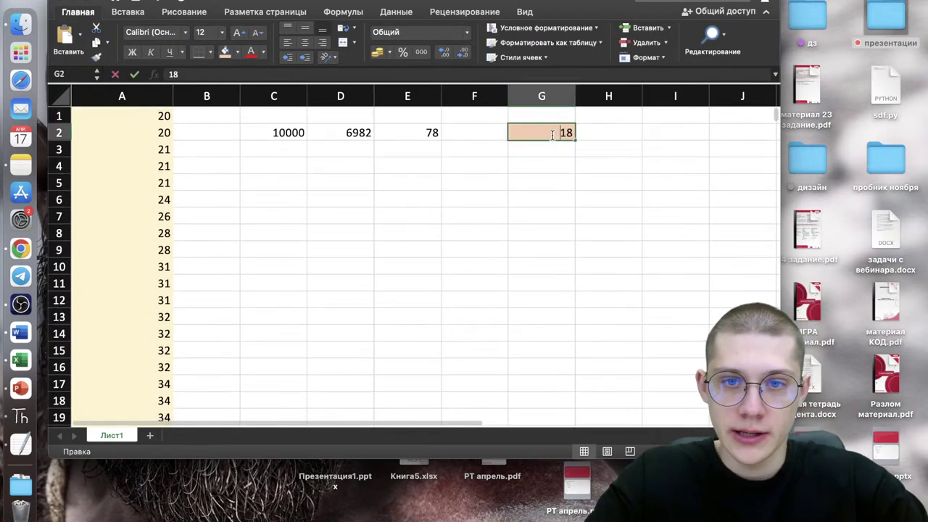
text(1)
key(Return)
Compare the last yellow value in cell A102 with the sum in cell B102.
scroll(258, 243, down, 15)
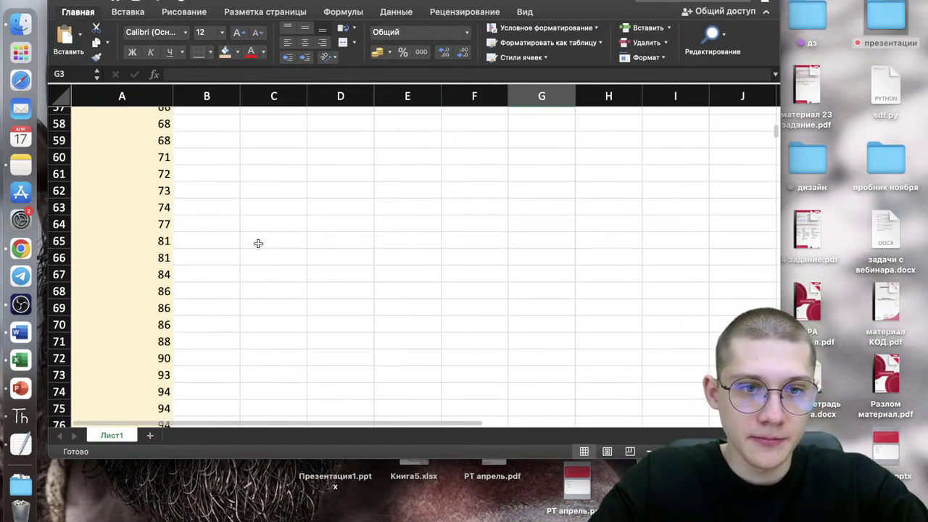
scroll(258, 243, down, 12)
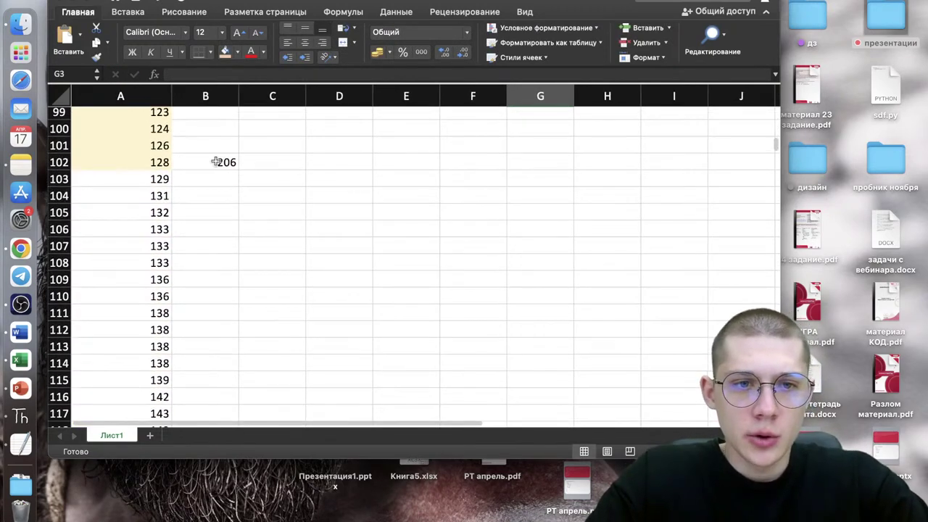
click(216, 162)
click(146, 159)
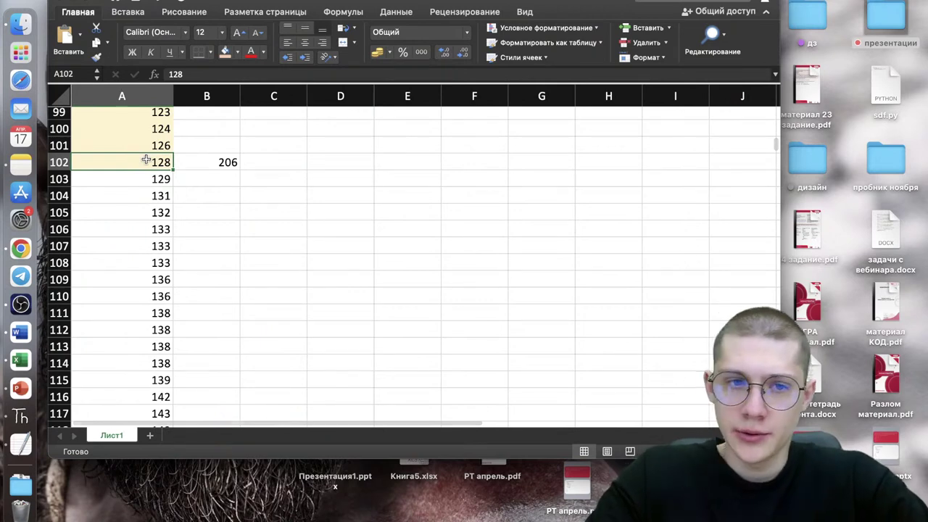
click(224, 161)
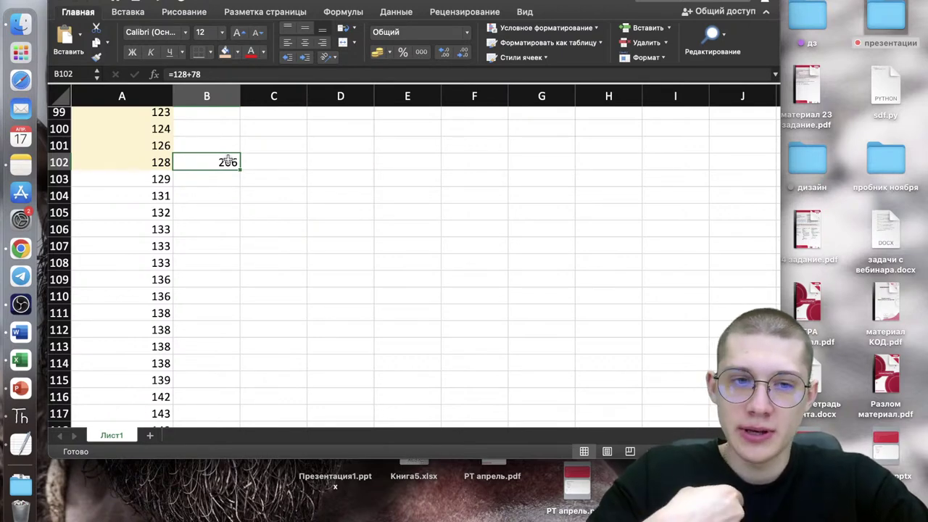
click(149, 160)
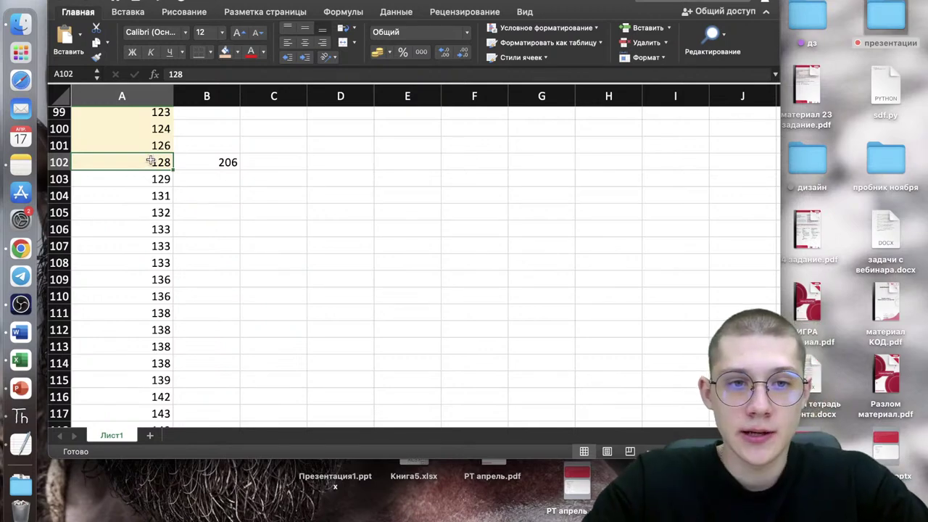
Find the first value 206 in column A and fill its cell A174 with light blue.
scroll(150, 161, down, 20)
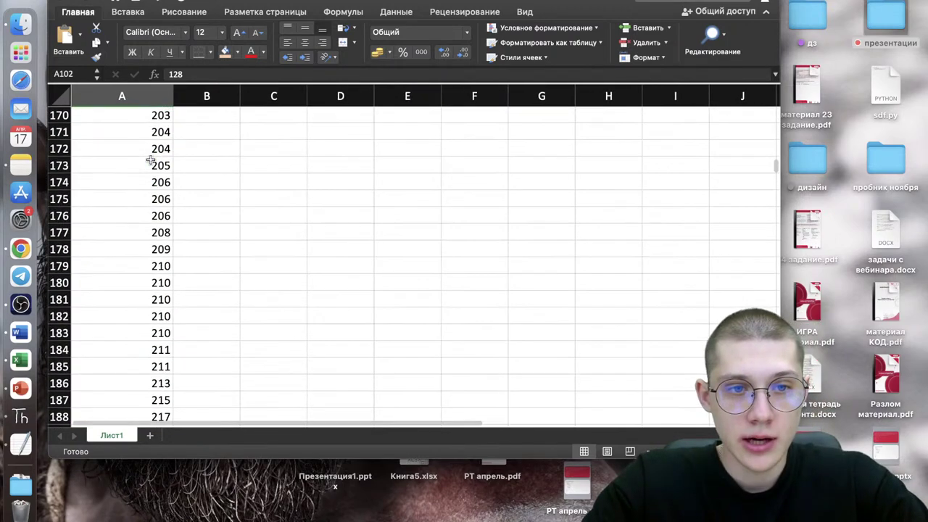
click(154, 181)
click(237, 52)
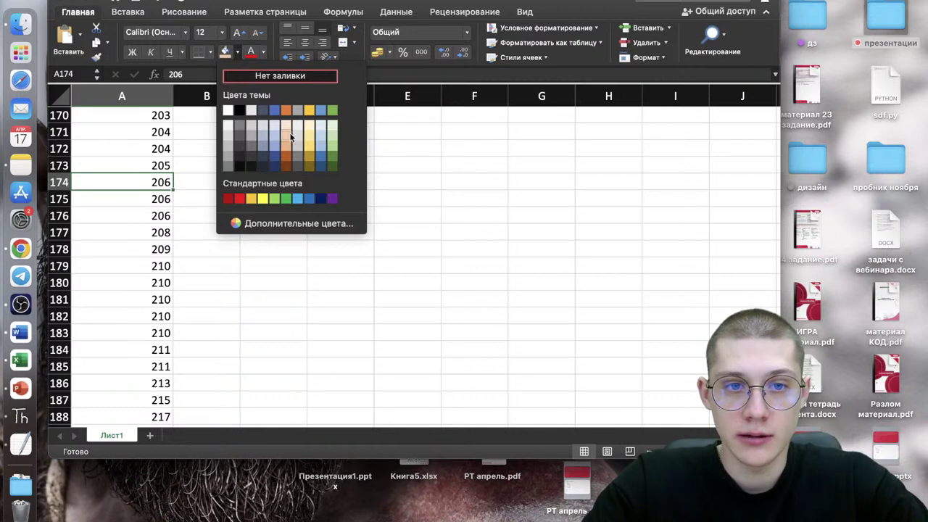
click(279, 149)
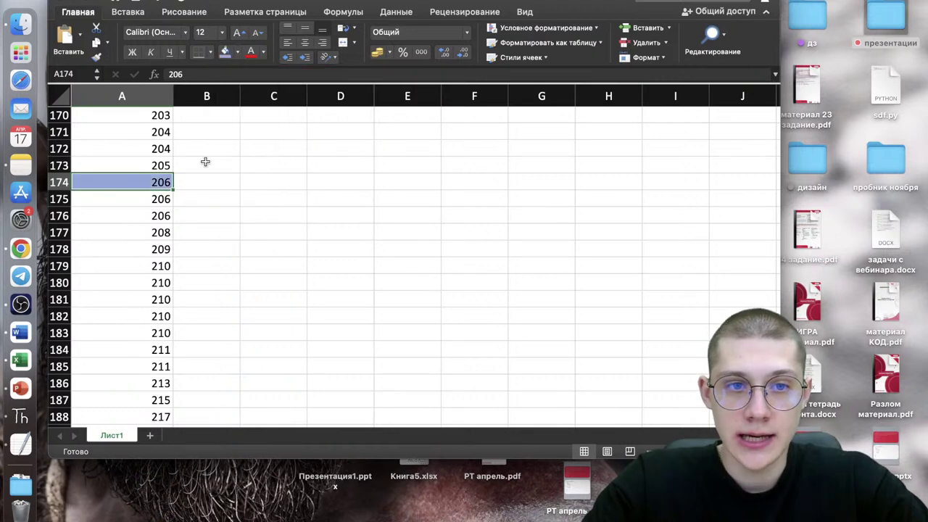
click(249, 196)
Check the replacement in A174 against A102 and the leftover in E2, and enter a remaining capacity of 0 in cell F2.
click(154, 181)
scroll(185, 184, up, 13)
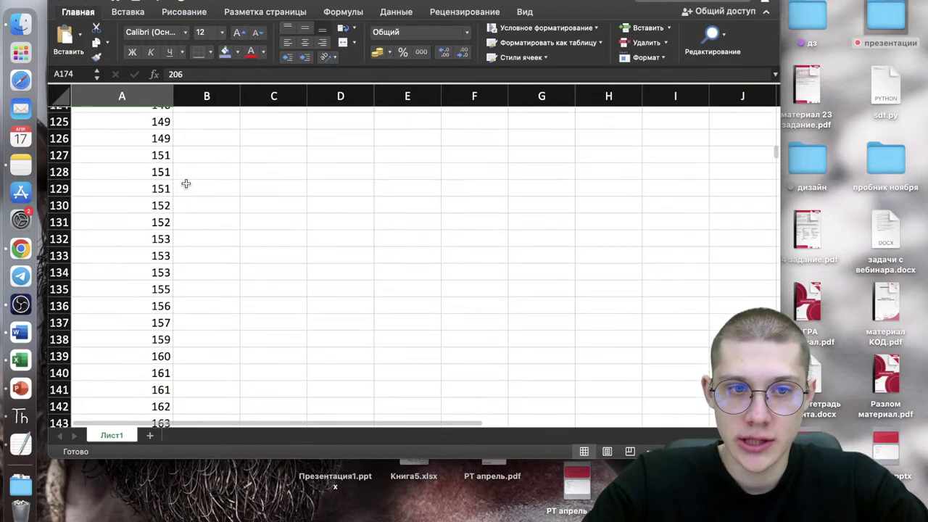
scroll(185, 184, up, 9)
click(157, 257)
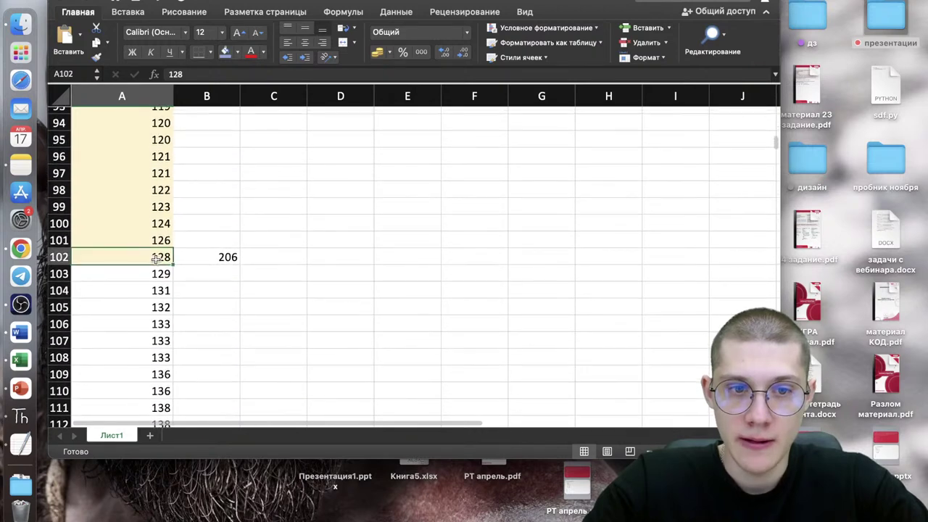
scroll(459, 191, up, 20)
click(429, 133)
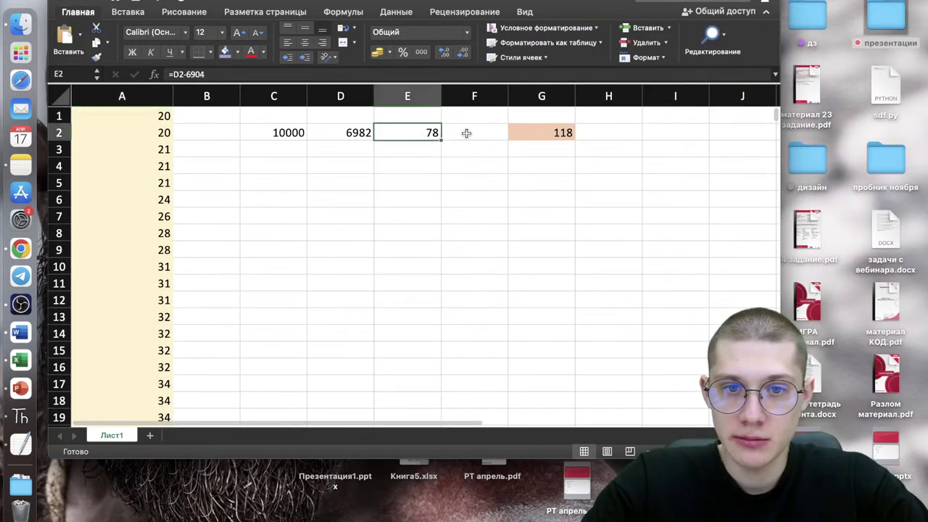
click(466, 132)
text(=)
key(Return)
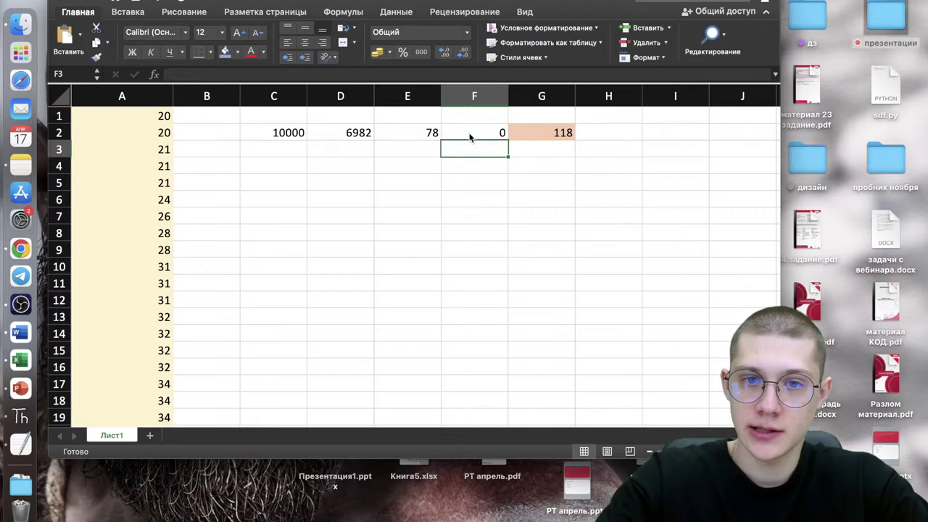
Examine the total capacity in cell C2 and the remainder formula in cell D2.
click(276, 135)
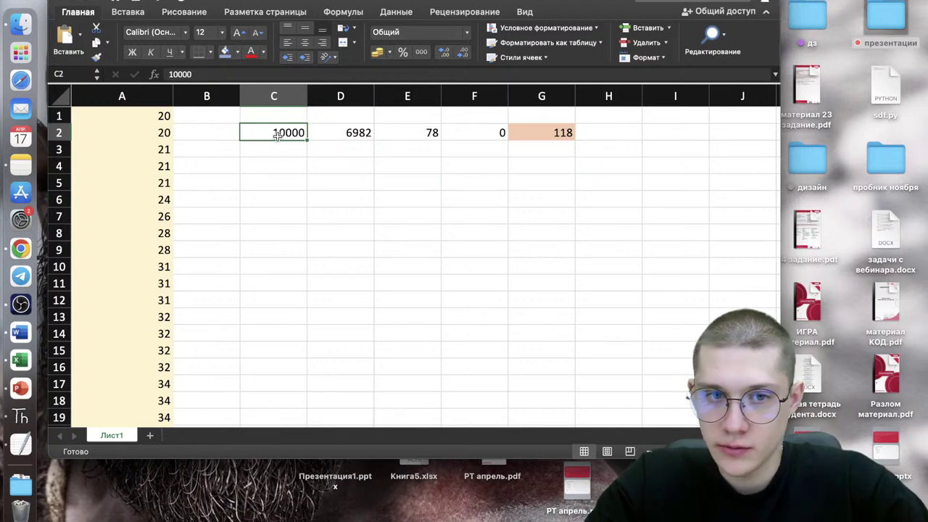
click(340, 133)
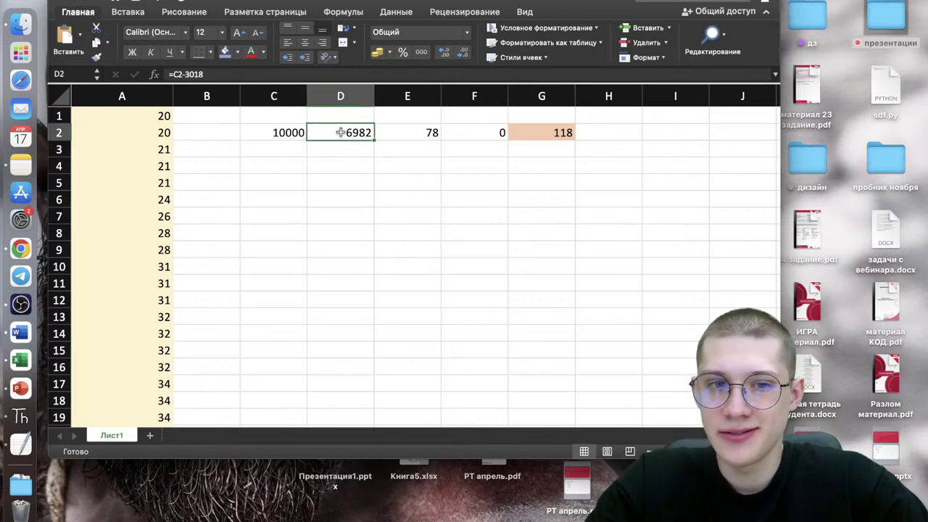
click(209, 129)
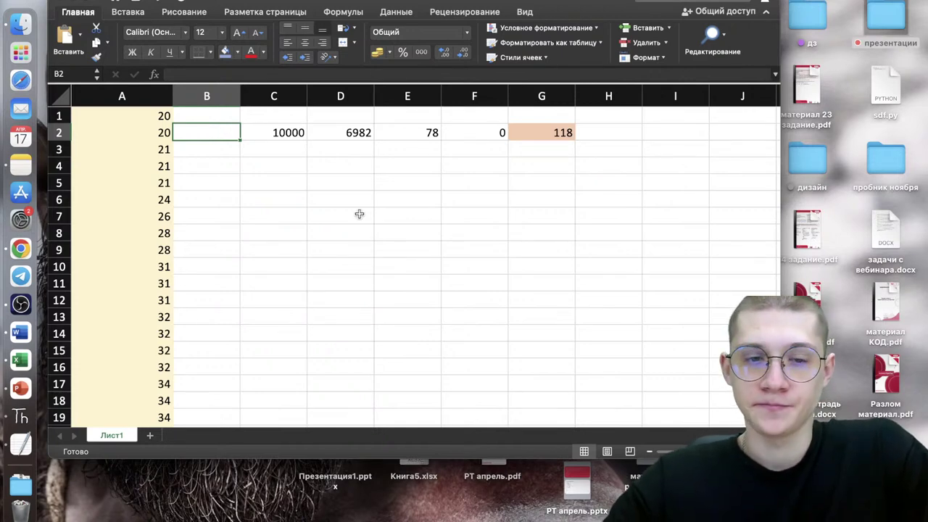
click(266, 136)
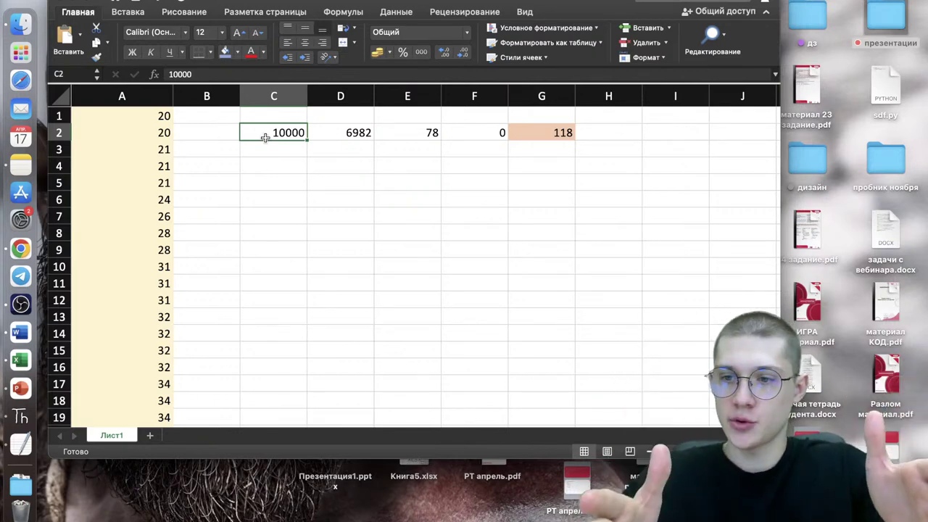
Enter 10000 in cell H2 and fill the cell with orange.
double_click(611, 131)
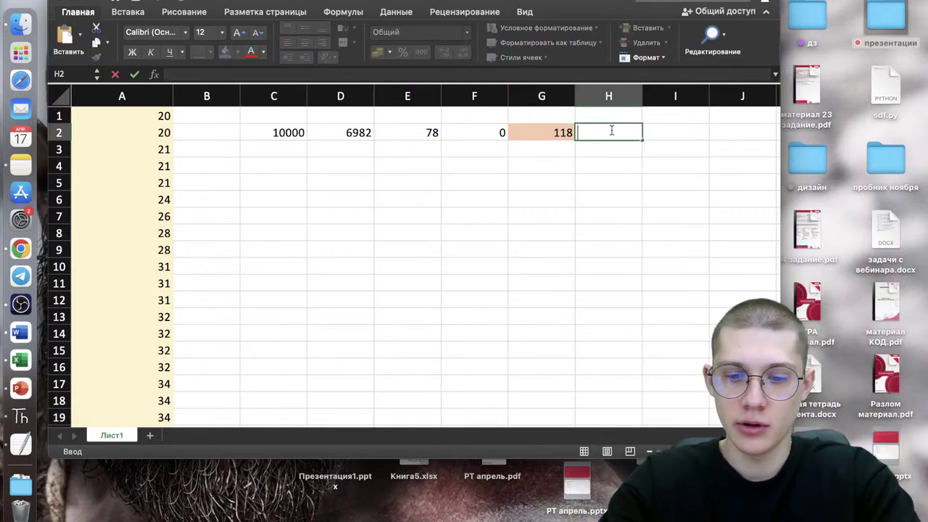
key(Return)
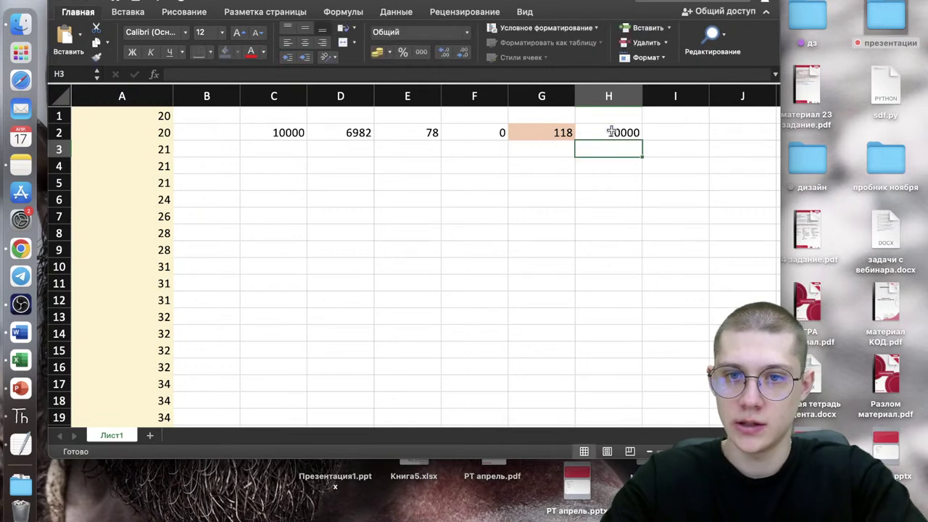
click(612, 132)
click(237, 52)
click(286, 138)
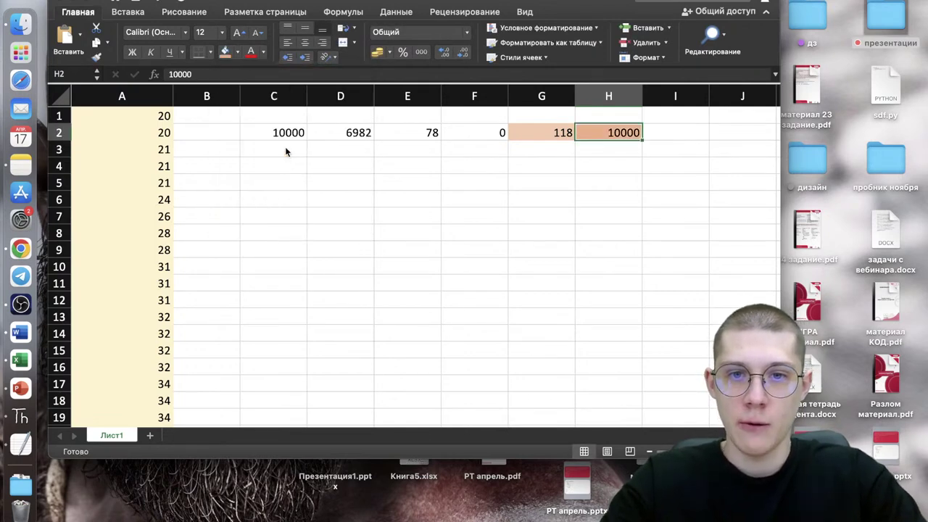
click(586, 193)
Select the answer values in G2 and H2, and switch to the presentation slide with the statement of problem 26.
drag(548, 130, 646, 134)
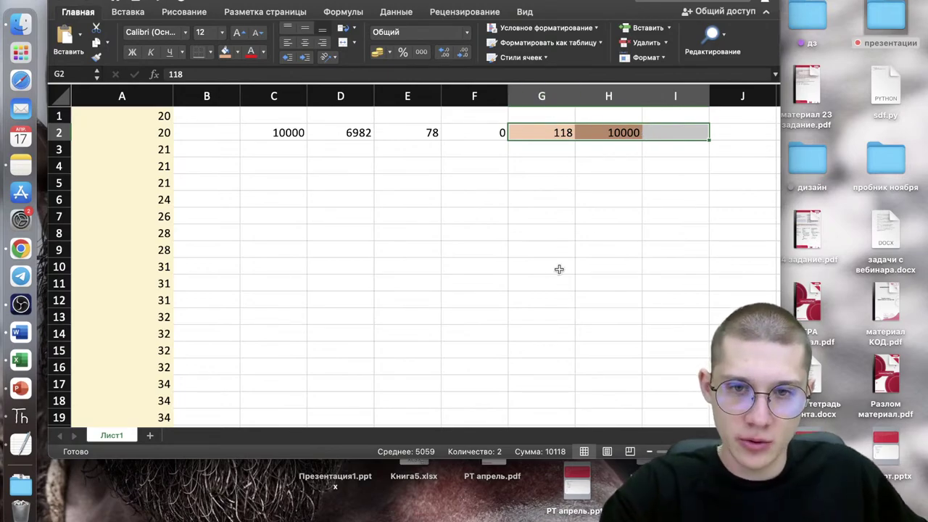
key(ctrl+Right)
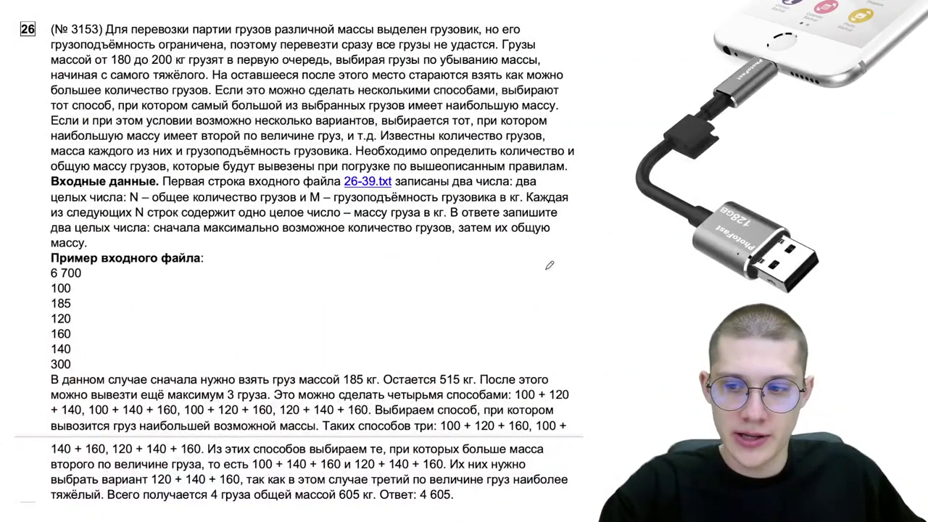